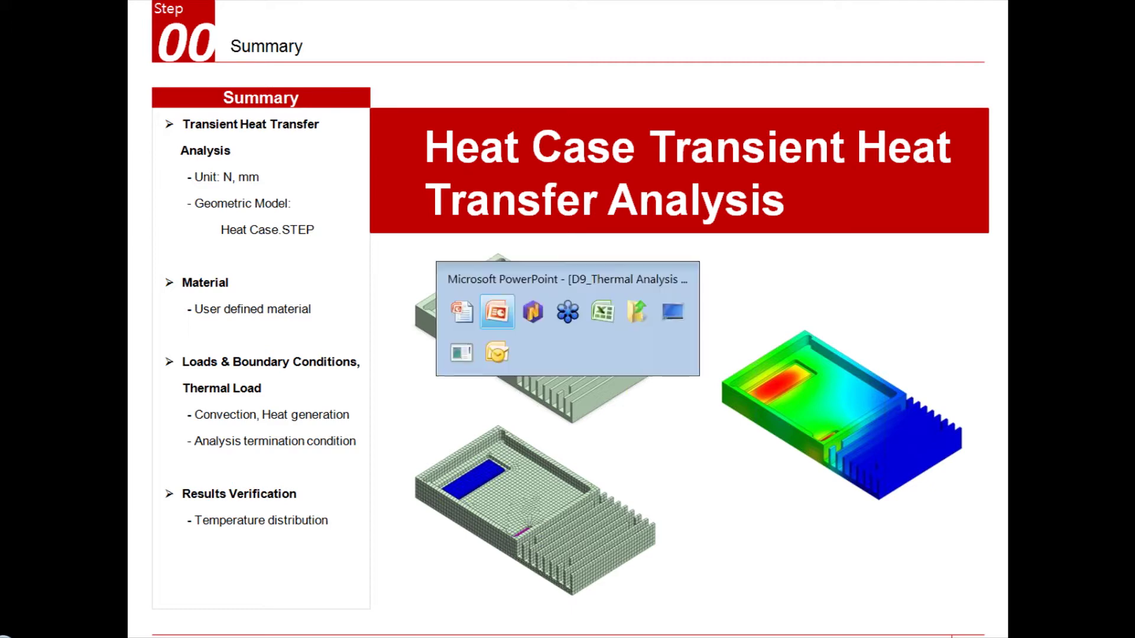
pyautogui.hotkey('alt', 'Tab')
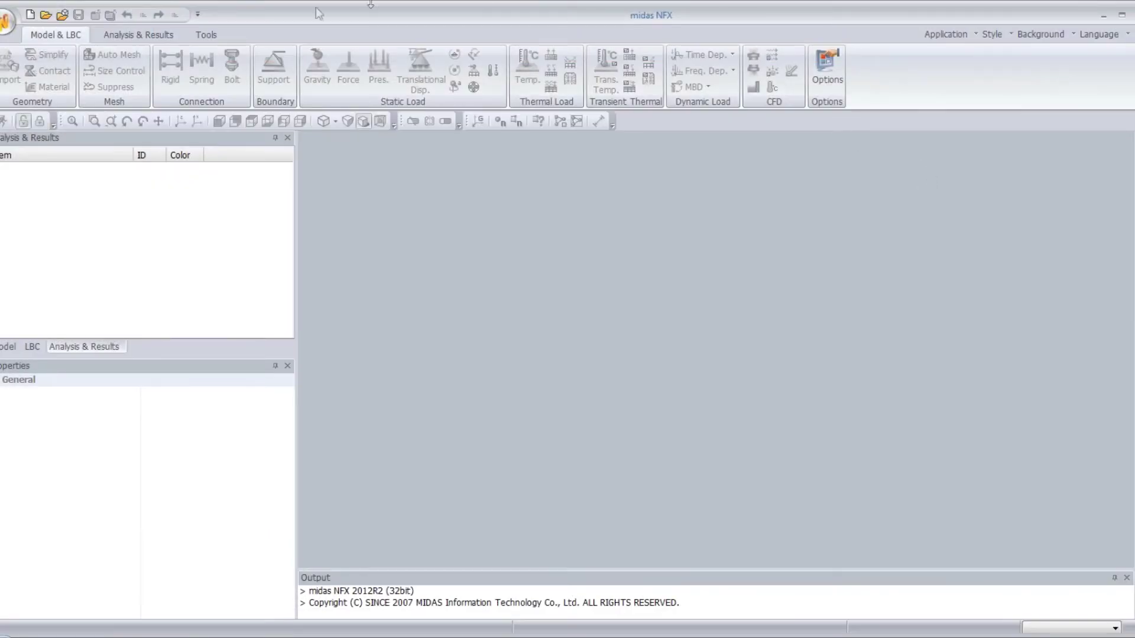
# - Start a new project and import the heat case 3 file with Search Contact Faces enabled
pyautogui.click(929, 36)
pyautogui.click(929, 34)
pyautogui.click(28, 16)
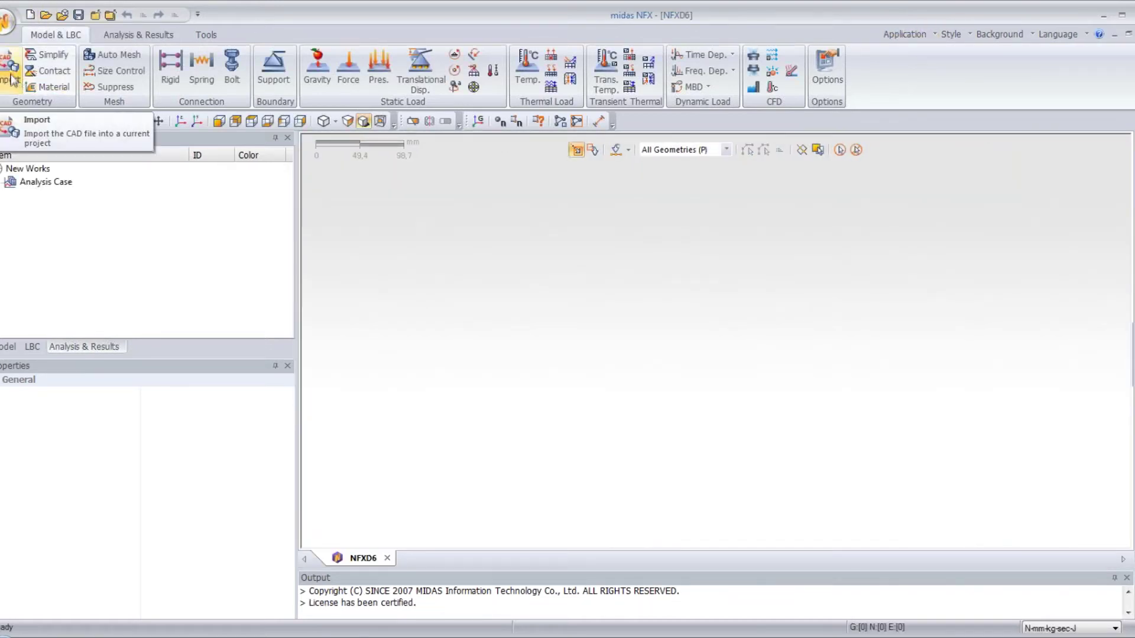
pyautogui.click(12, 71)
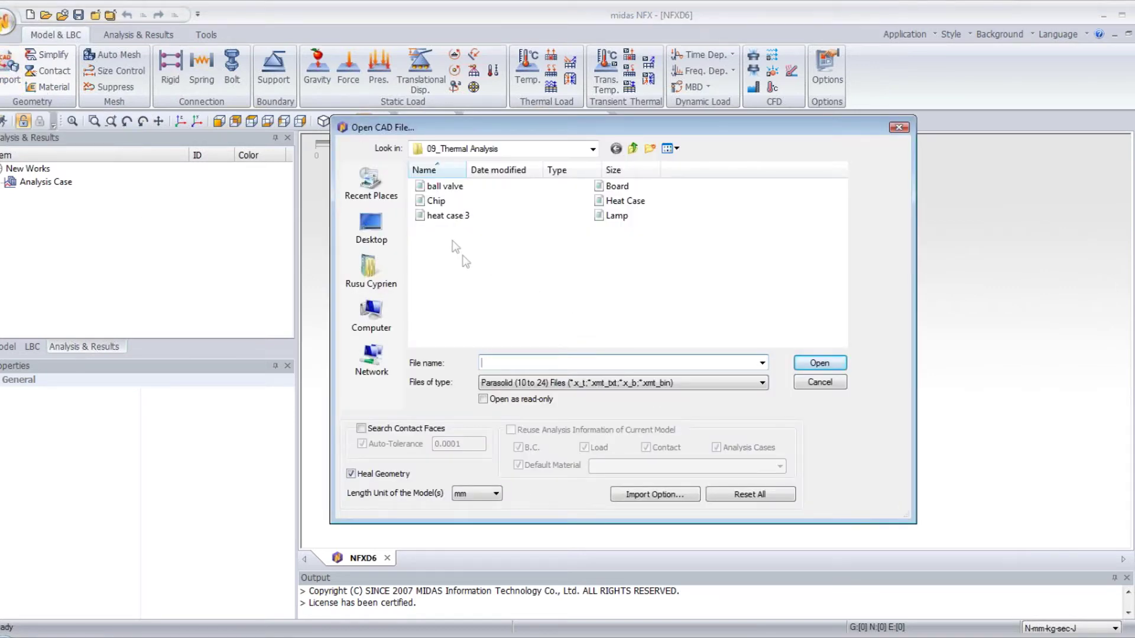
pyautogui.click(440, 218)
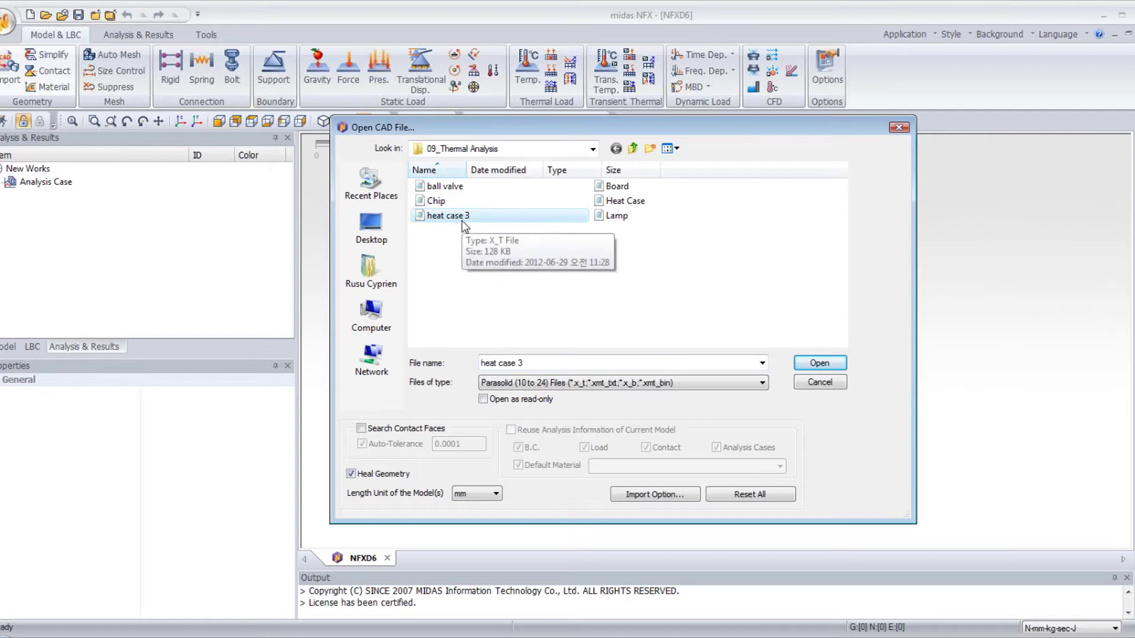
pyautogui.click(361, 430)
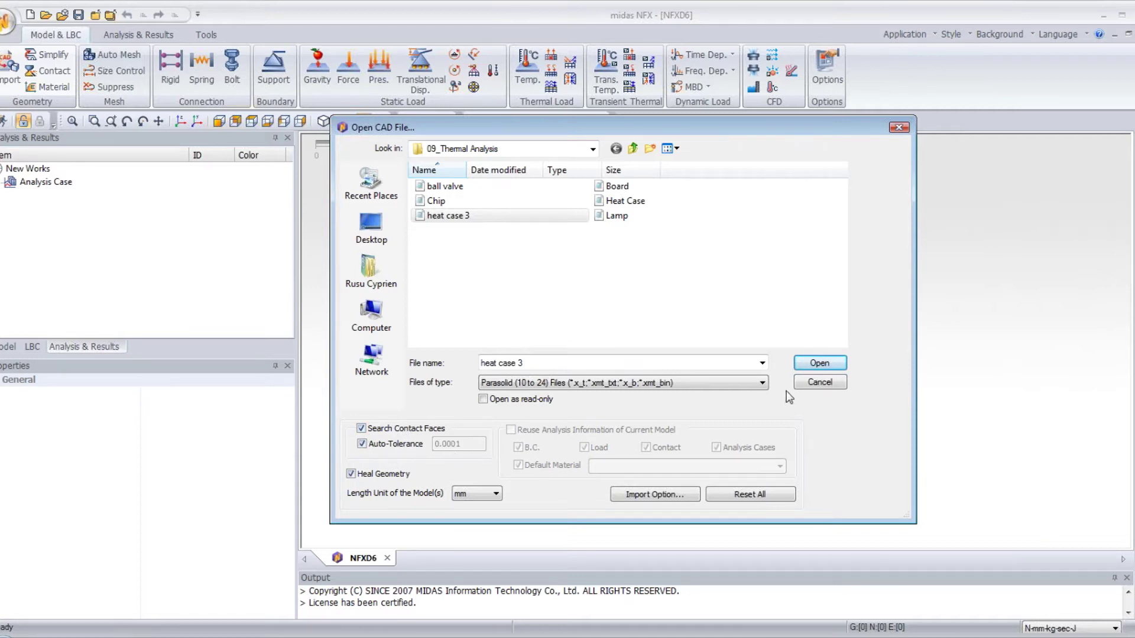
pyautogui.click(818, 365)
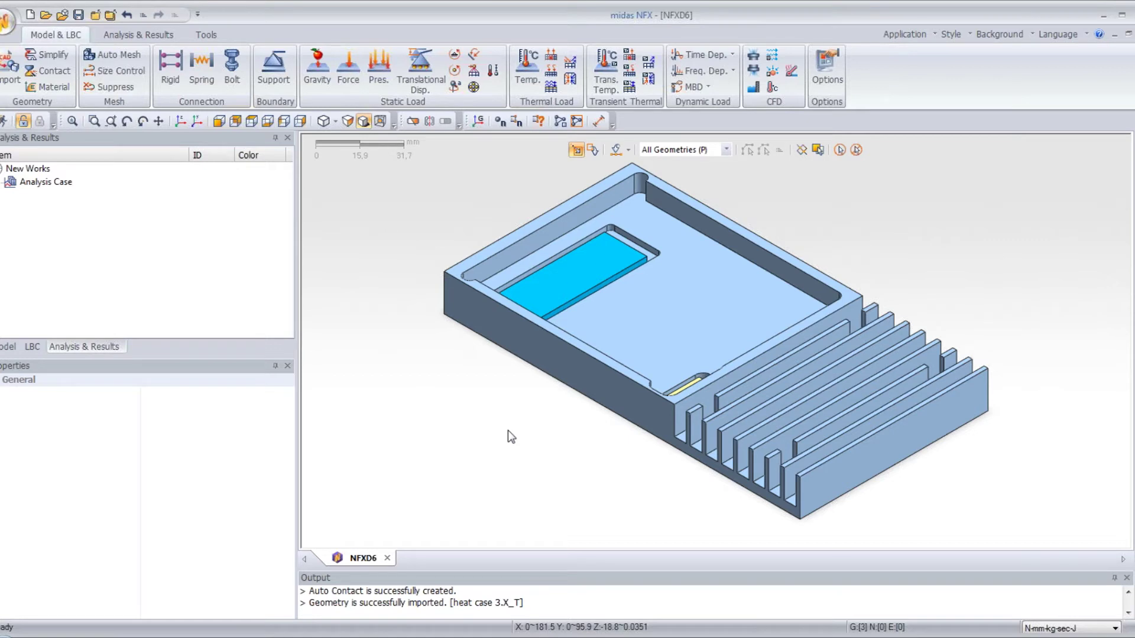
# - Add a material named Brass with modulus 100000, Poisson's ratio 0.345, density 8.6e-6
pyautogui.click(9, 348)
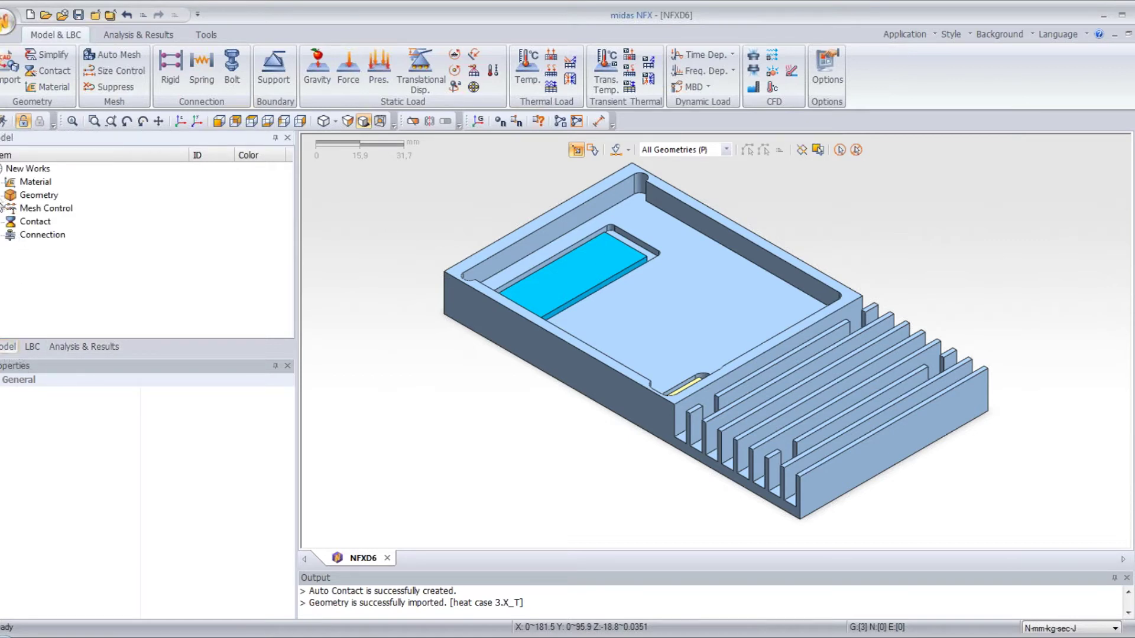
pyautogui.click(2, 182)
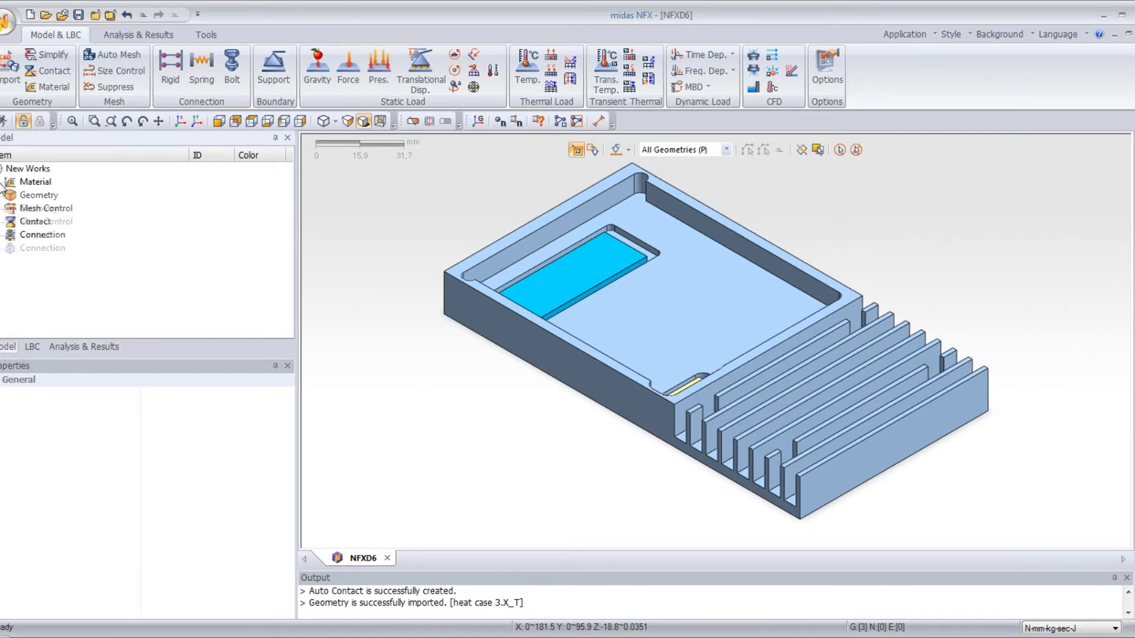
pyautogui.click(41, 183)
pyautogui.moveTo(41, 183); pyautogui.dragTo(68, 190)
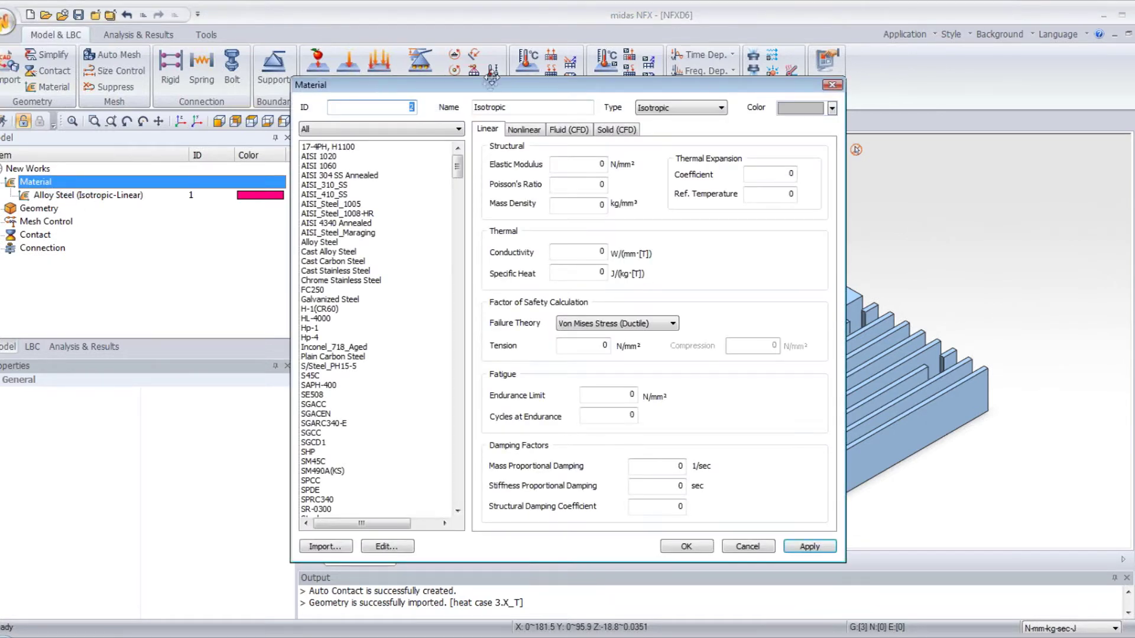
pyautogui.press('Tab')
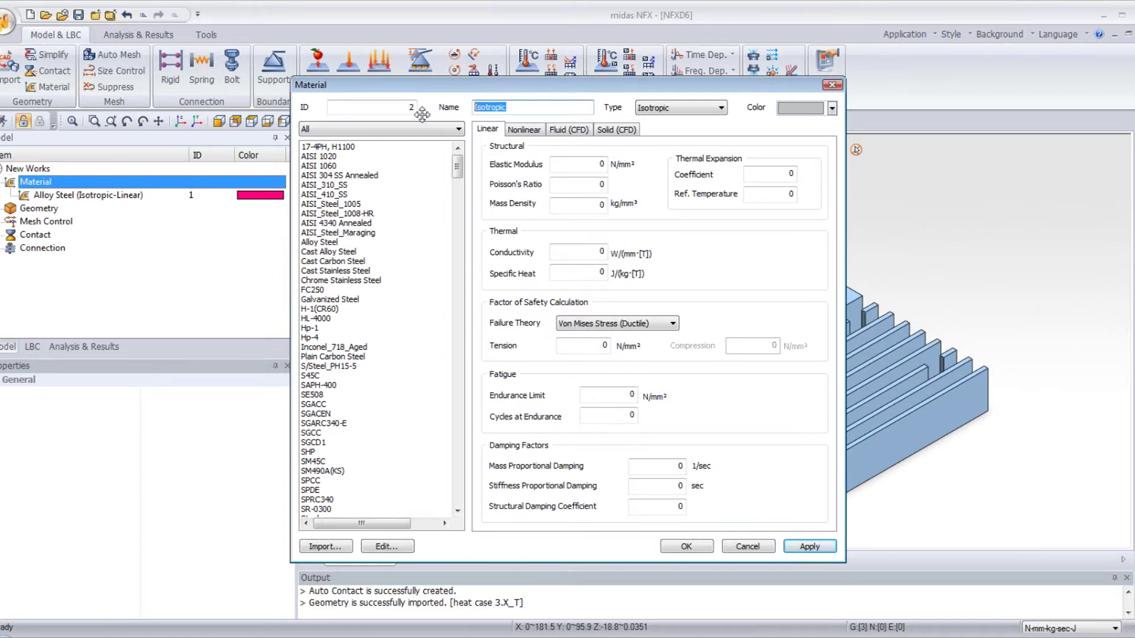
pyautogui.write('Brass')
pyautogui.click(585, 164)
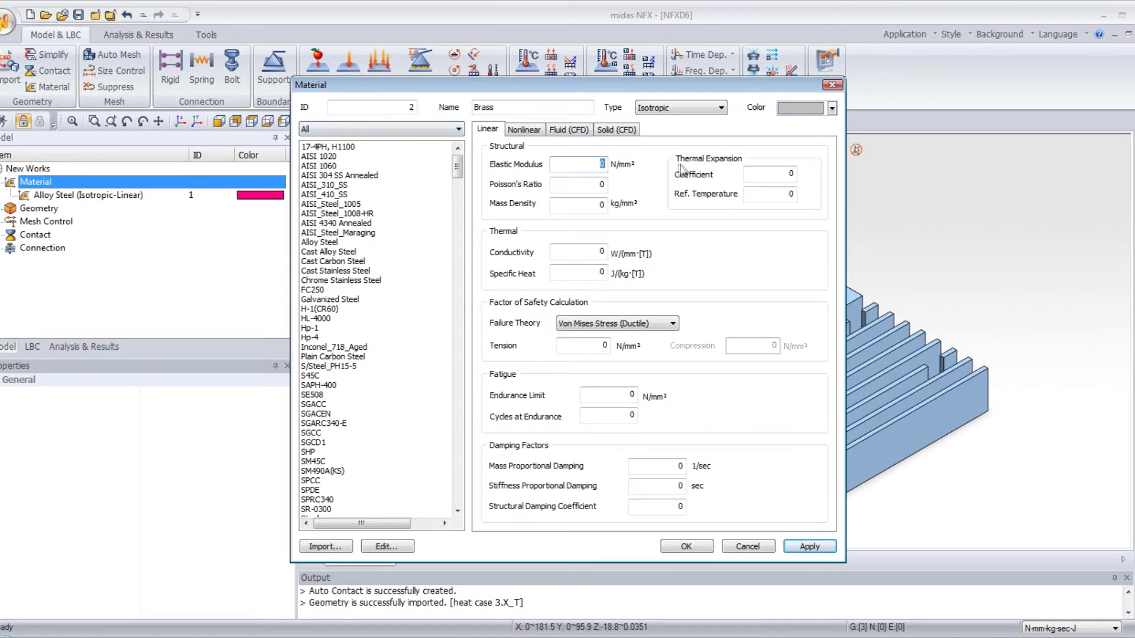
pyautogui.write('100000')
pyautogui.doubleClick(594, 185)
pyautogui.write('0.345')
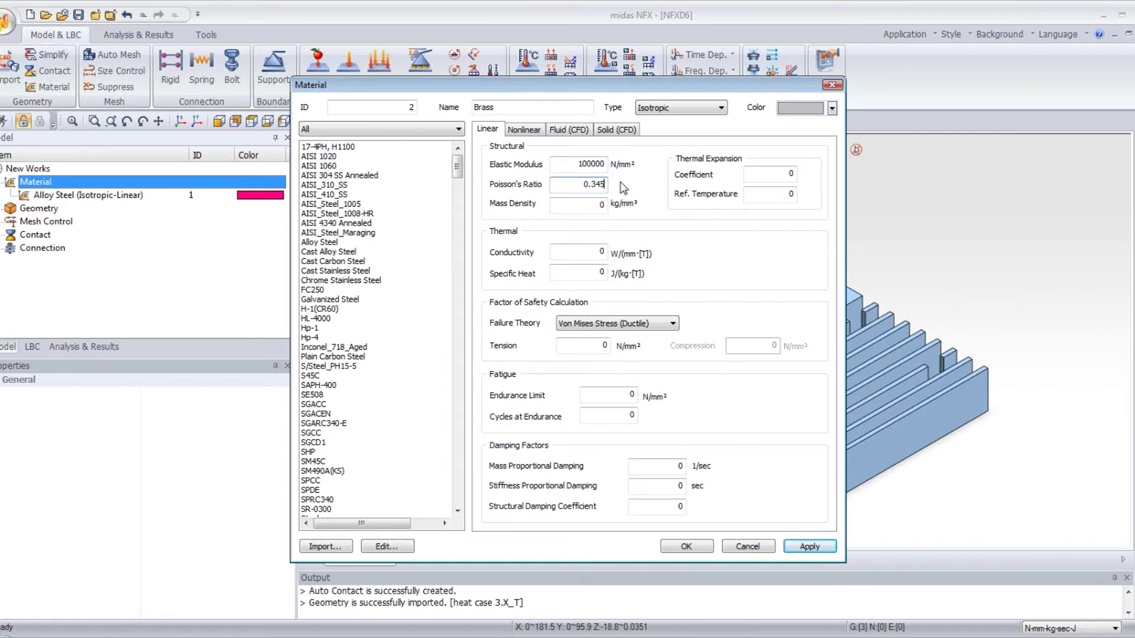
pyautogui.press('Tab')
pyautogui.write('8.6e-6')
# - Give Brass expansion 1.8e-5, reference temperature 20, conductivity 0.159, specific heat 381, tension 723.83, and save
pyautogui.doubleClick(790, 173)
pyautogui.write('1')
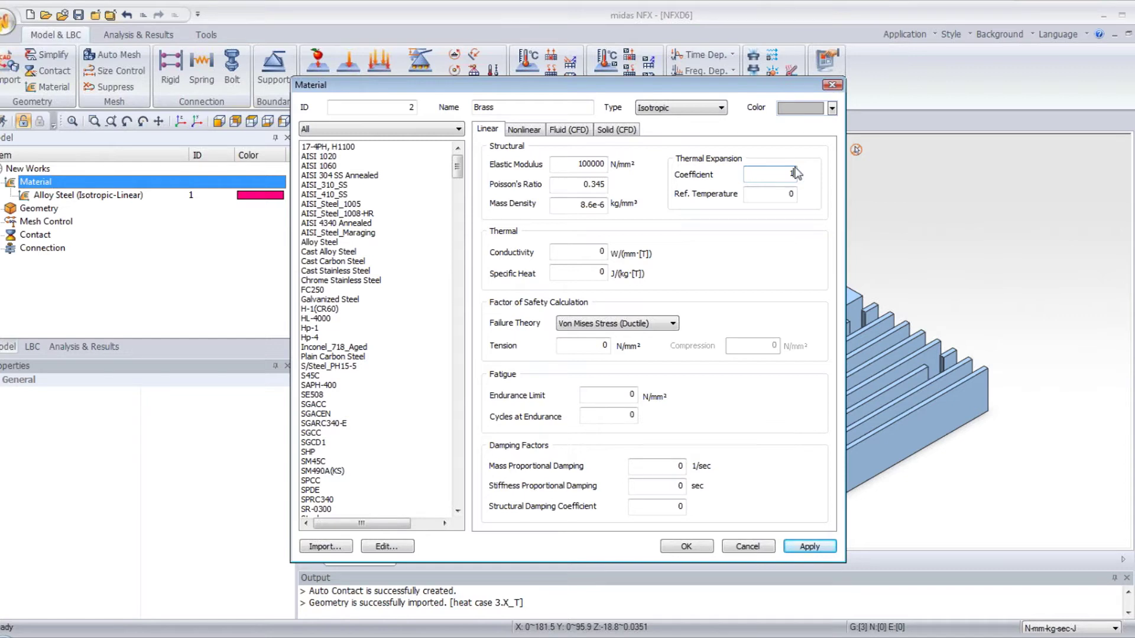
pyautogui.write('.8e-5')
pyautogui.press('Tab')
pyautogui.write('20')
pyautogui.doubleClick(601, 252)
pyautogui.write('0.159')
pyautogui.doubleClick(582, 272)
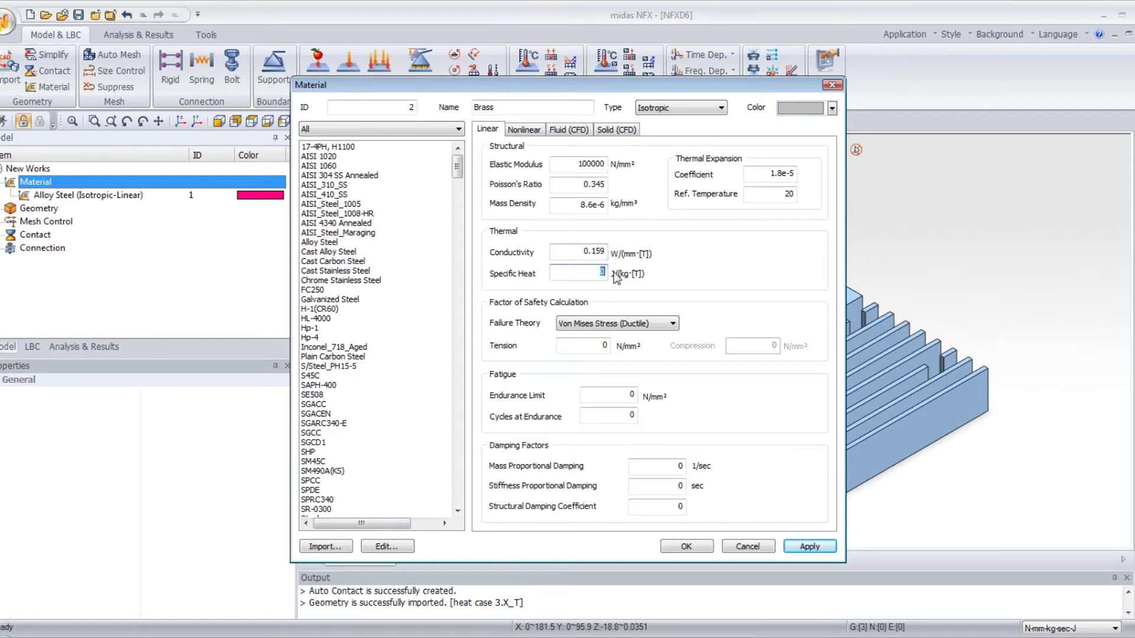
pyautogui.write('381')
pyautogui.click(600, 345)
pyautogui.write('723.83')
pyautogui.click(686, 546)
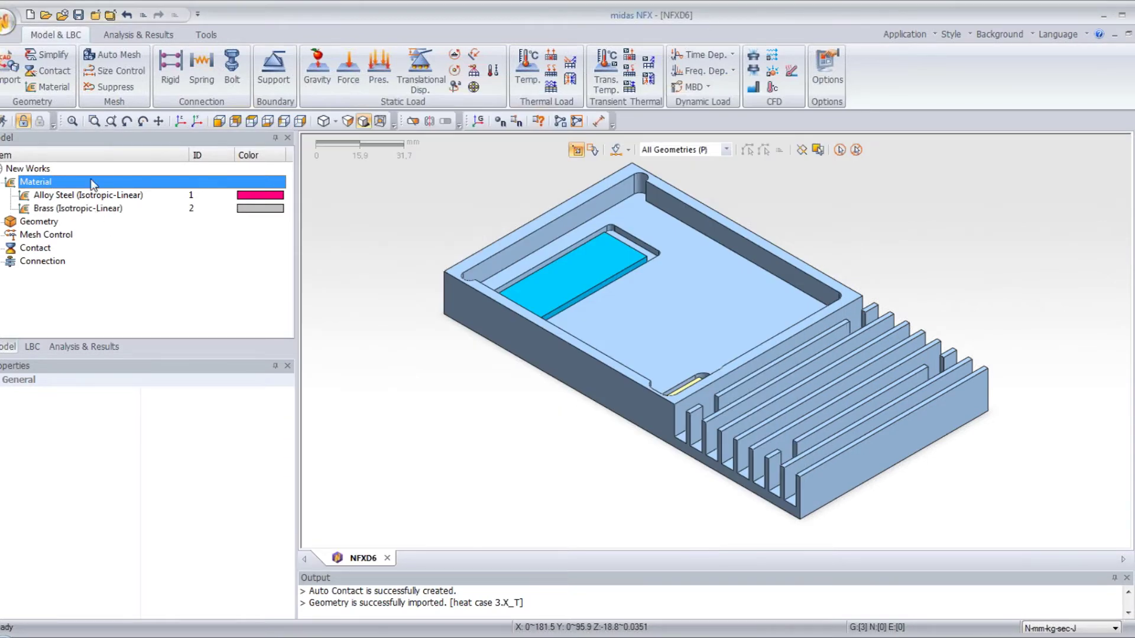
# - Add a material named Al 60635 with modulus 69000, Poisson's ratio 0.33, density 2.7e-6
pyautogui.rightClick(85, 182)
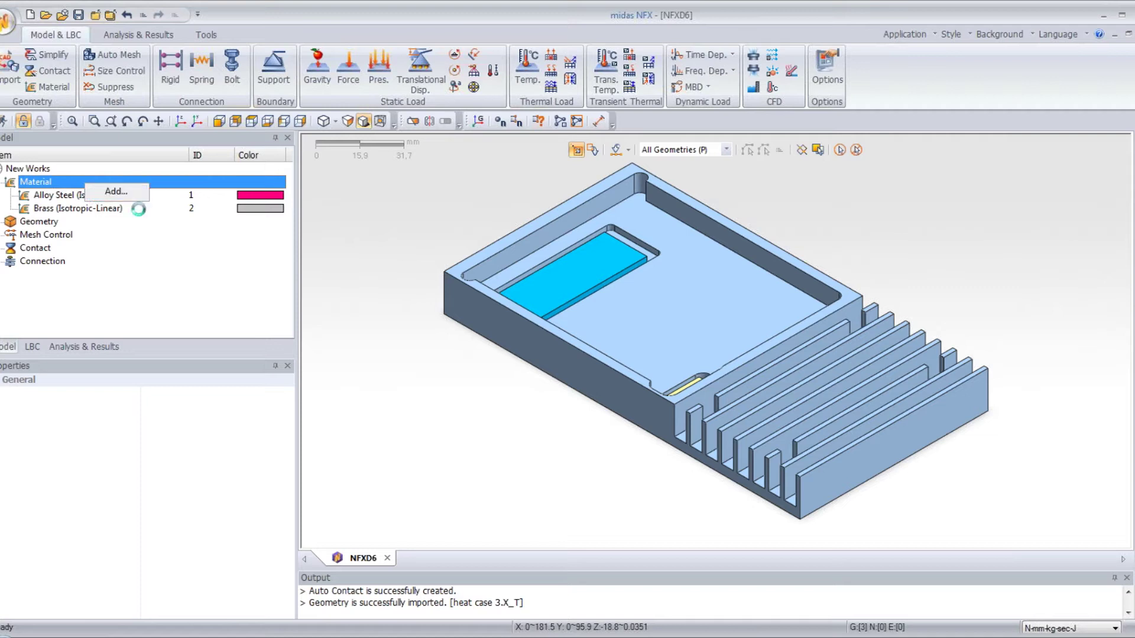
pyautogui.click(94, 194)
pyautogui.doubleClick(531, 107)
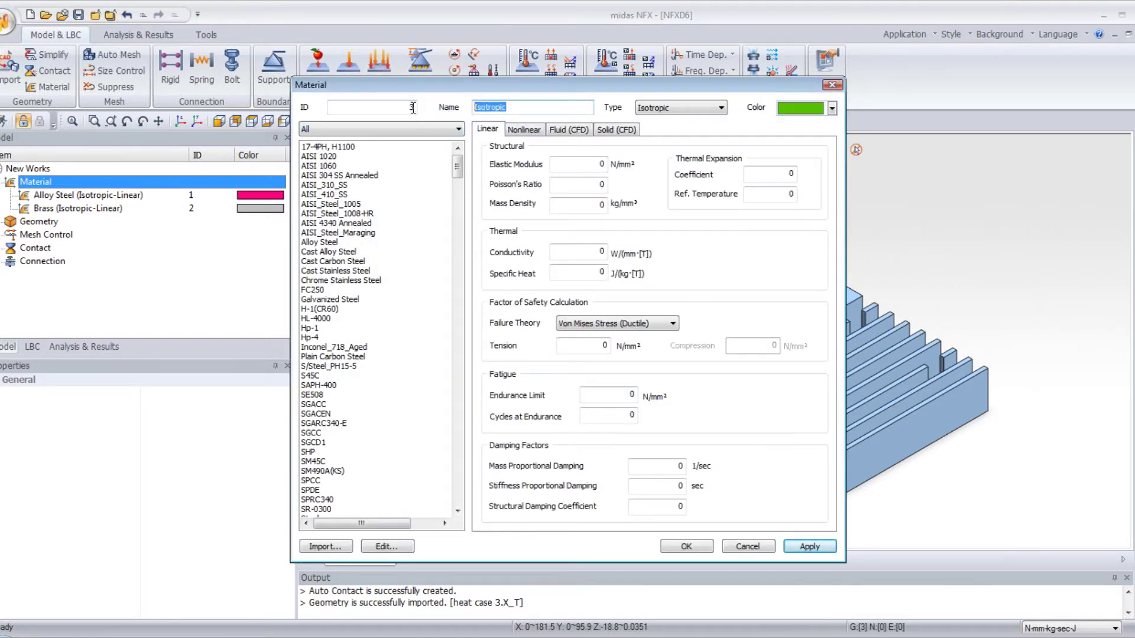
pyautogui.write('Al 60635')
pyautogui.click(587, 166)
pyautogui.doubleClick(586, 165)
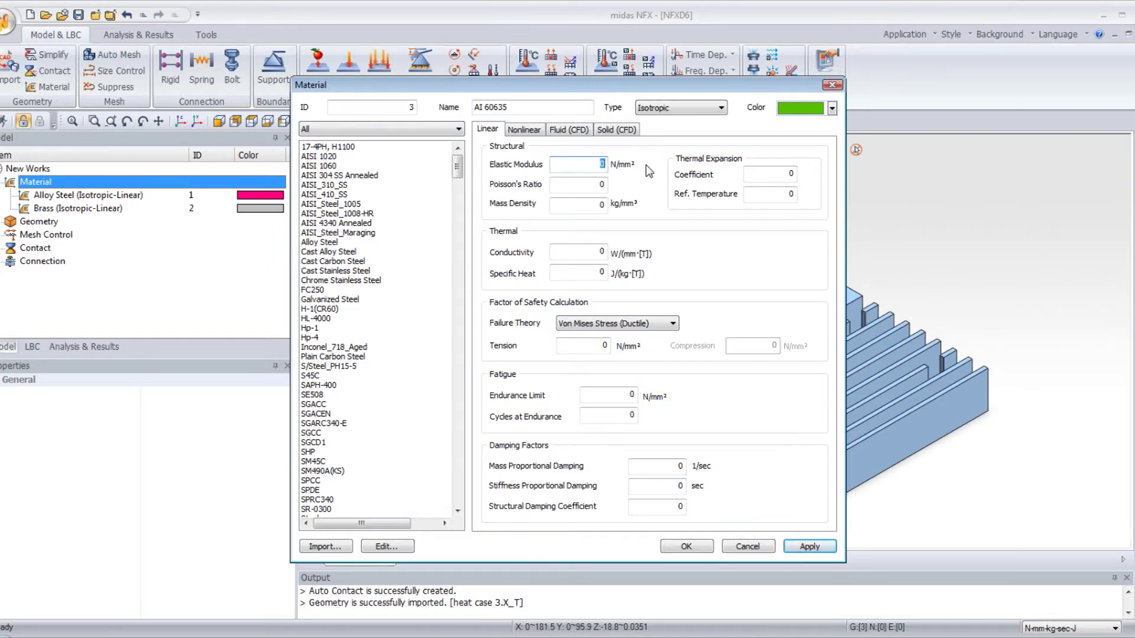
pyautogui.write('69000')
pyautogui.click(599, 184)
pyautogui.write('.33')
pyautogui.press('Tab')
pyautogui.write('2.')
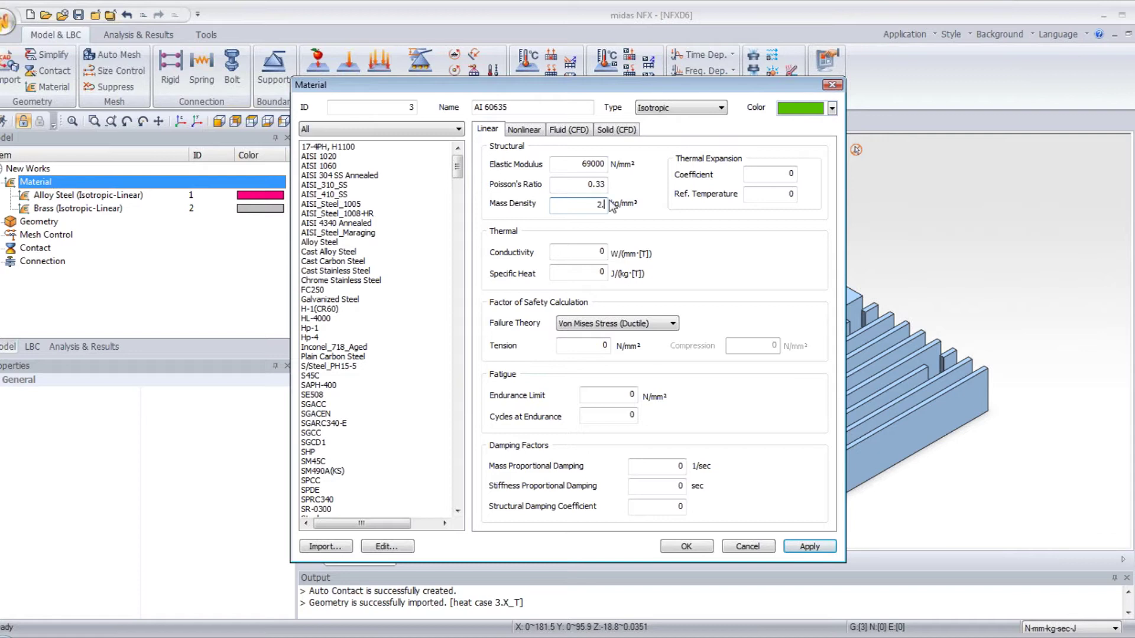
pyautogui.write('7e-6')
# - Give Al 60635 thermal expansion 2.4e-5, conductivity and specific heat 900, then save it
pyautogui.click(764, 179)
pyautogui.write('2.4e')
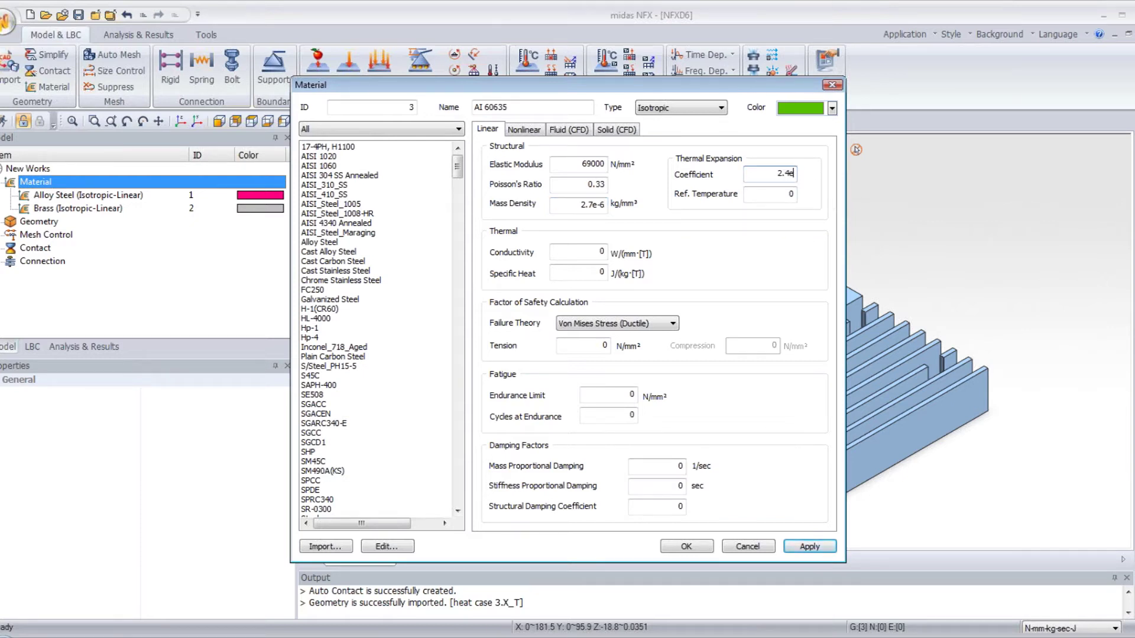
pyautogui.write('-5')
pyautogui.press('Tab')
pyautogui.click(602, 248)
pyautogui.write('0.4')
pyautogui.press('Tab')
pyautogui.write('900')
pyautogui.click(677, 546)
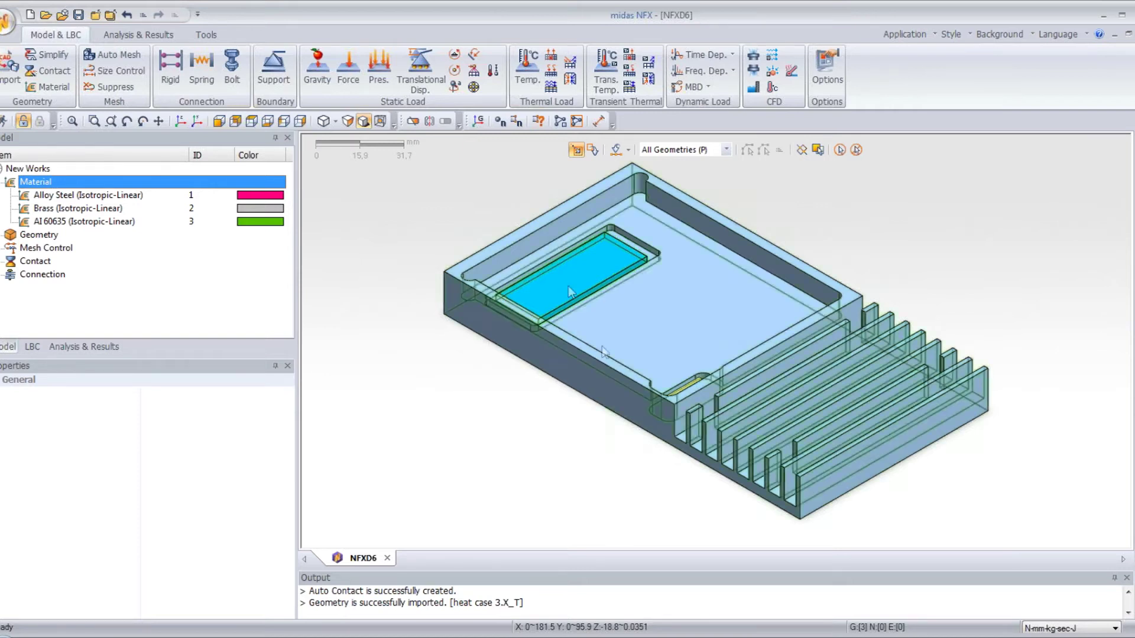
# - Assign Al 60635 as the material of the heat case body
pyautogui.click(706, 303)
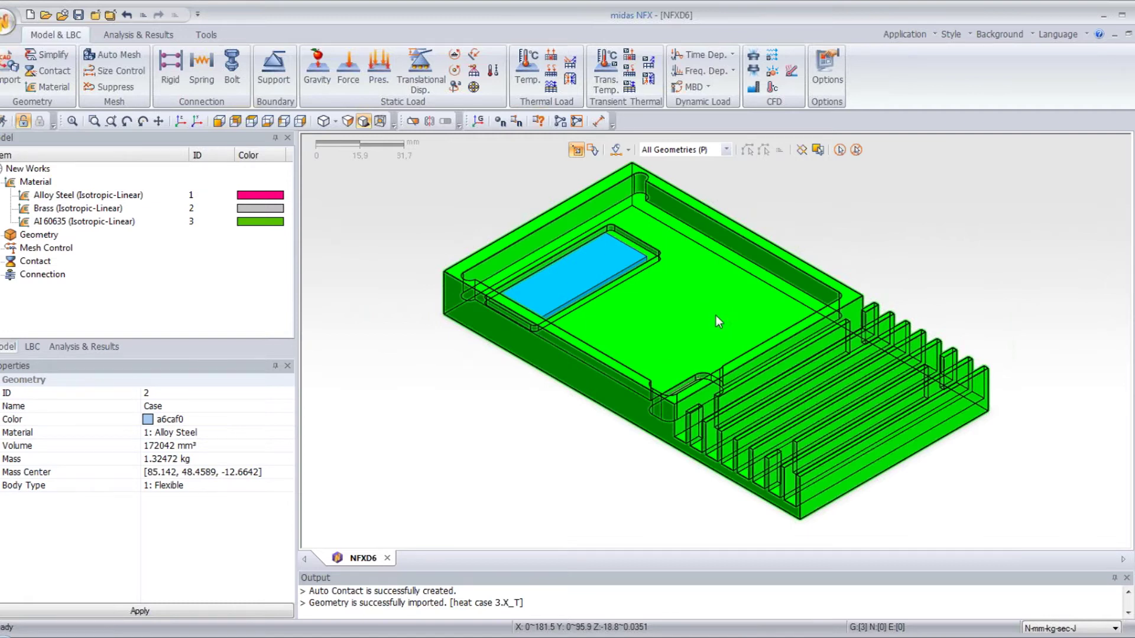
pyautogui.rightClick(702, 322)
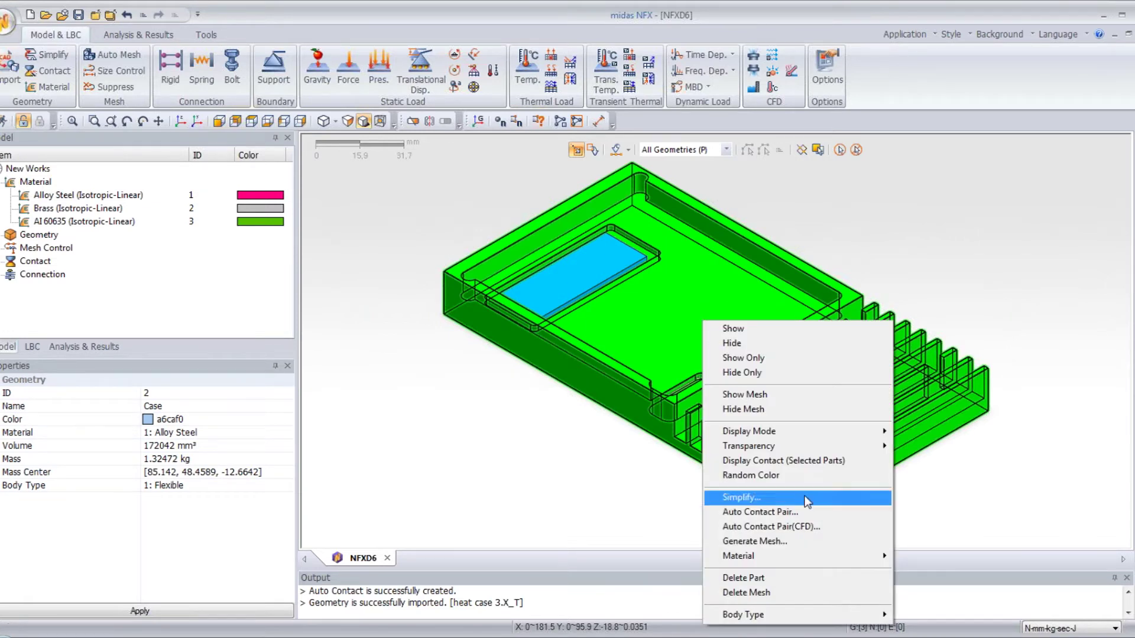
pyautogui.moveTo(827, 558)
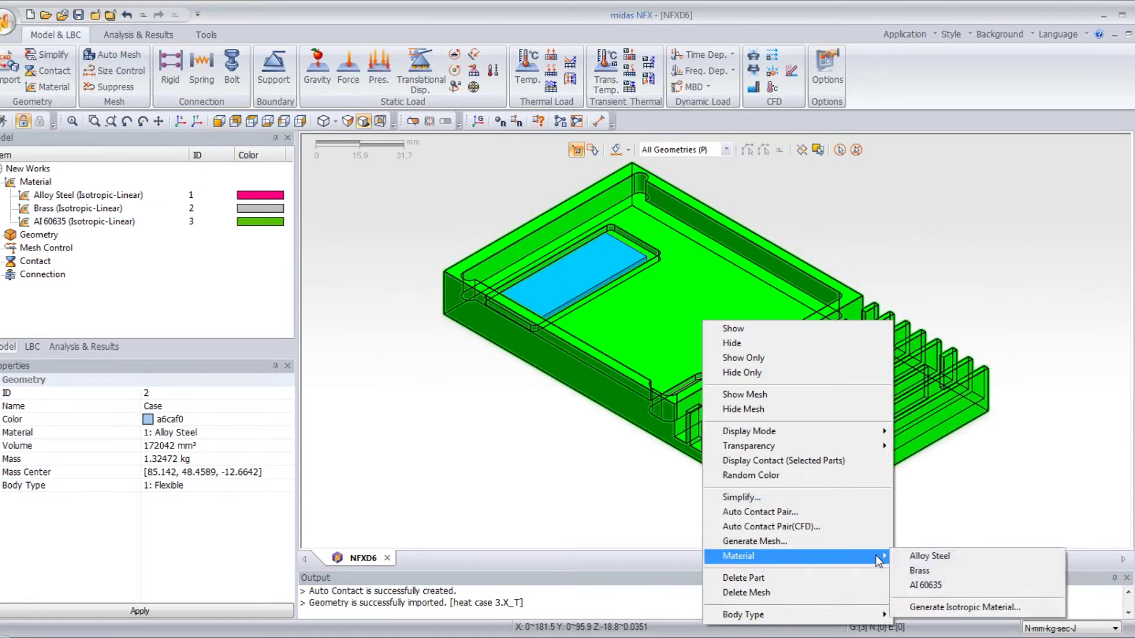
pyautogui.click(942, 584)
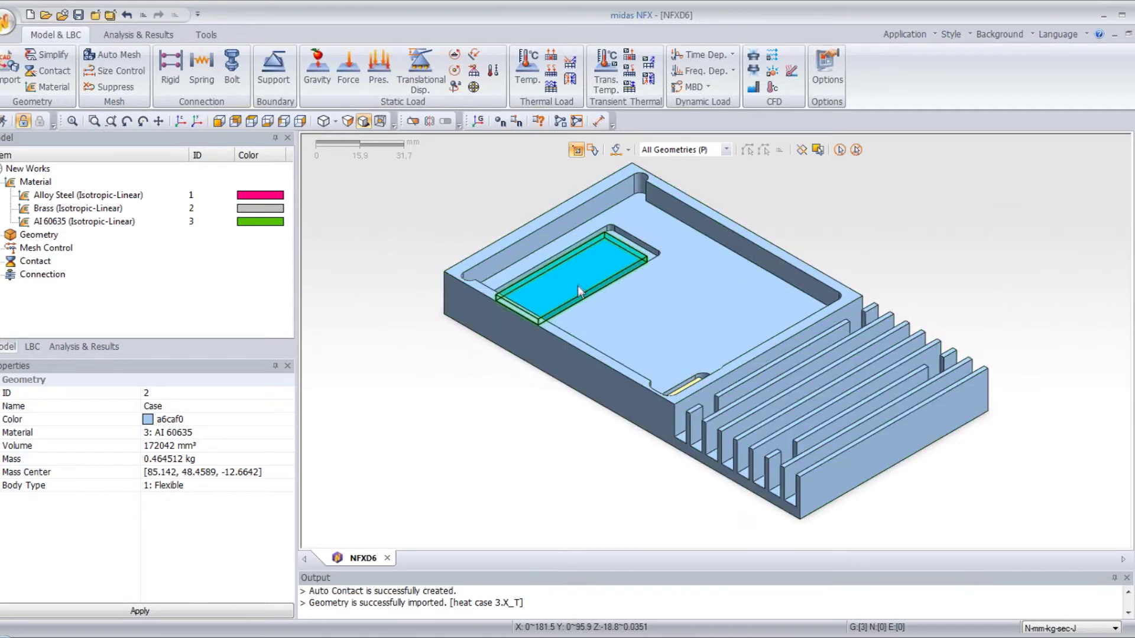
# - Assign Brass to the plate and the small yellow part inside the case
pyautogui.click(579, 276)
pyautogui.moveTo(579, 275); pyautogui.dragTo(692, 419, button='middle')
pyautogui.click(692, 418)
pyautogui.keyDown('ctrl'); pyautogui.click(564, 247); pyautogui.keyUp('ctrl')
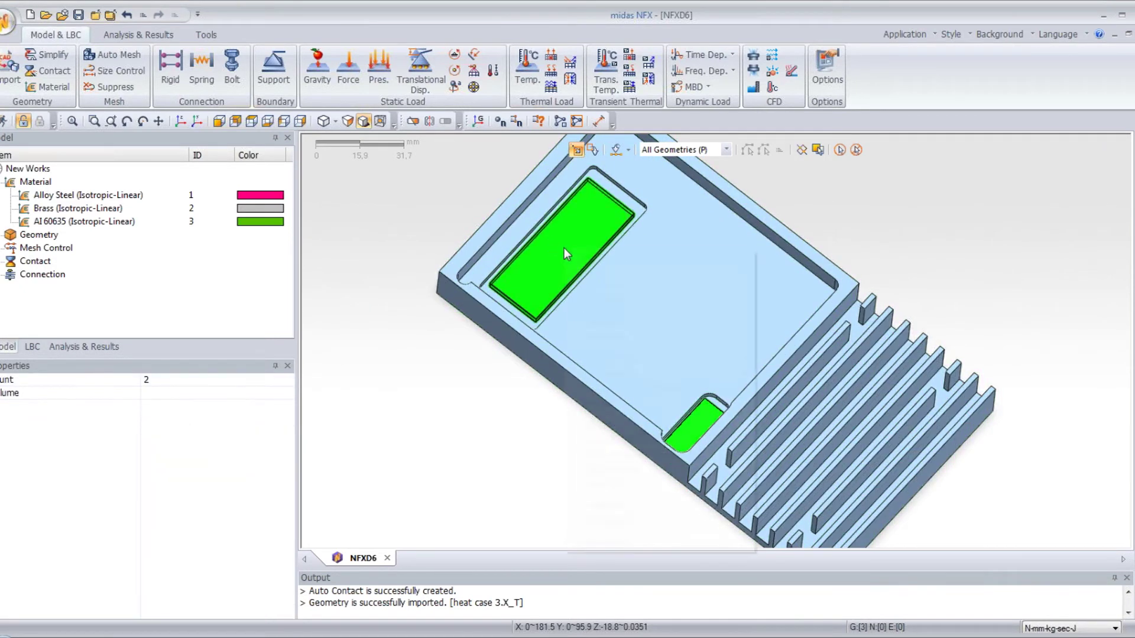
pyautogui.rightClick(563, 247)
pyautogui.moveTo(709, 483)
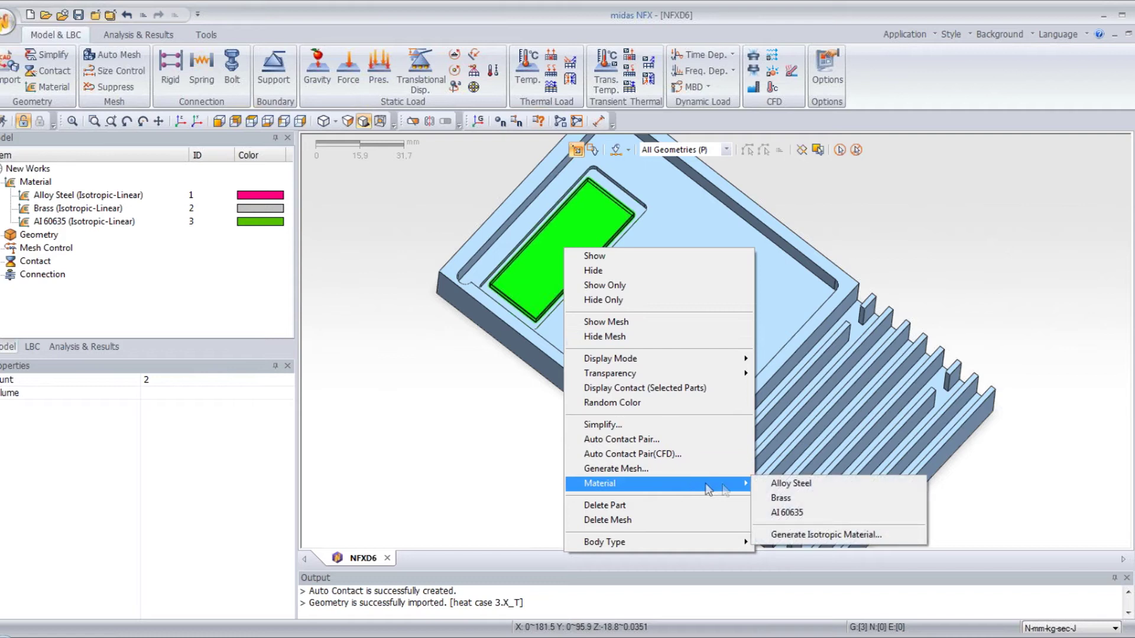
pyautogui.click(799, 497)
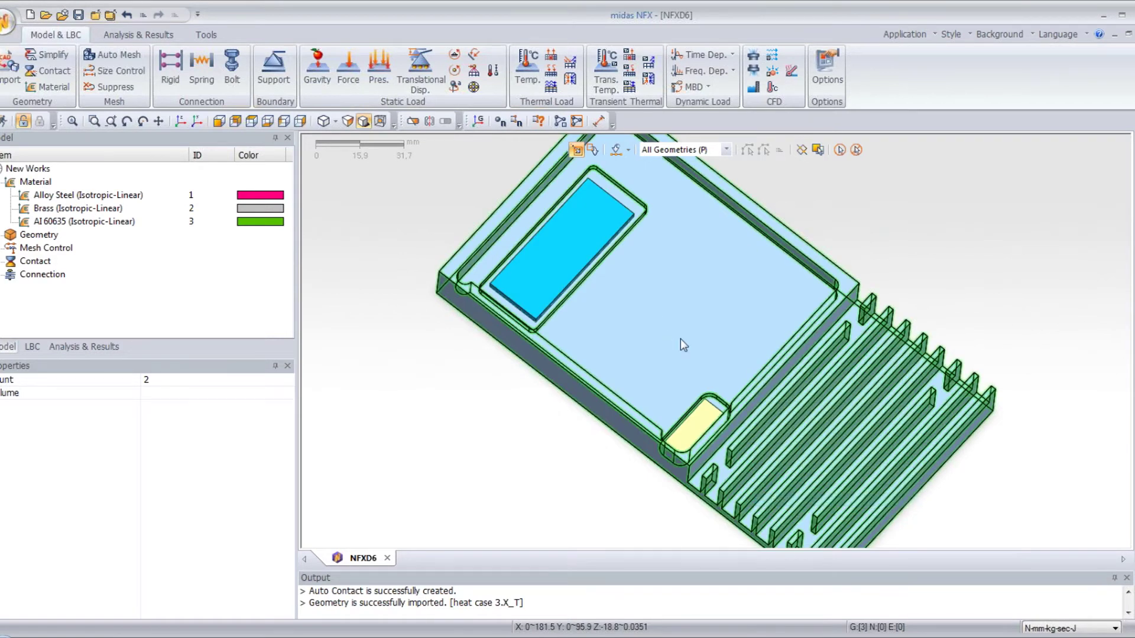
pyautogui.scroll(-1, 695, 313)
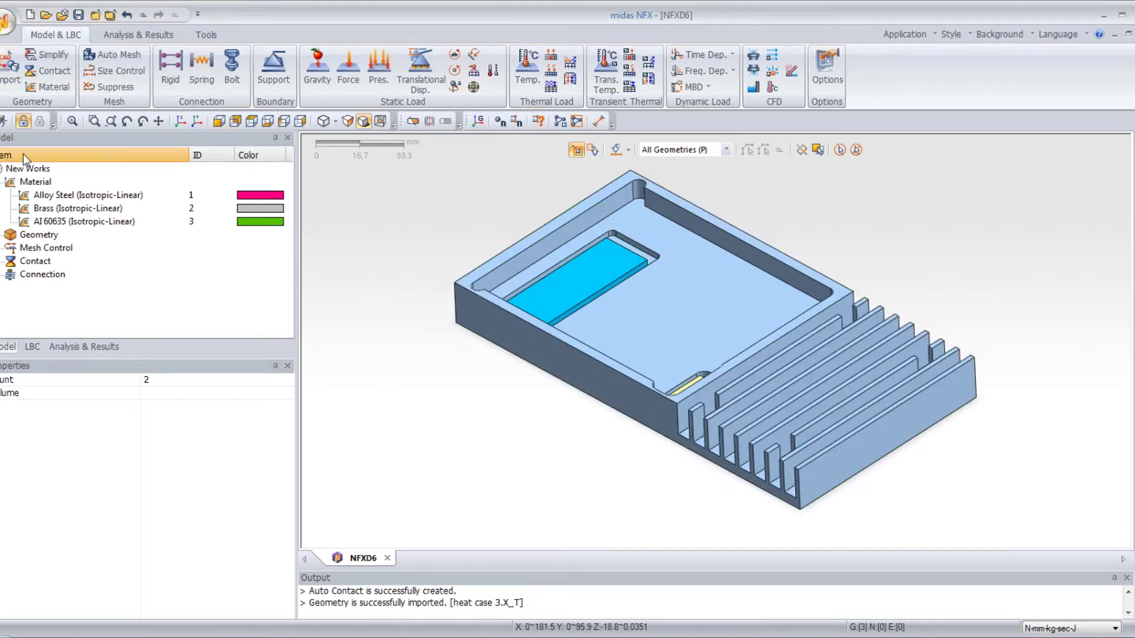
# - Create a time function under LBC Function named 'Transient Heat Generation_1'
pyautogui.click(33, 347)
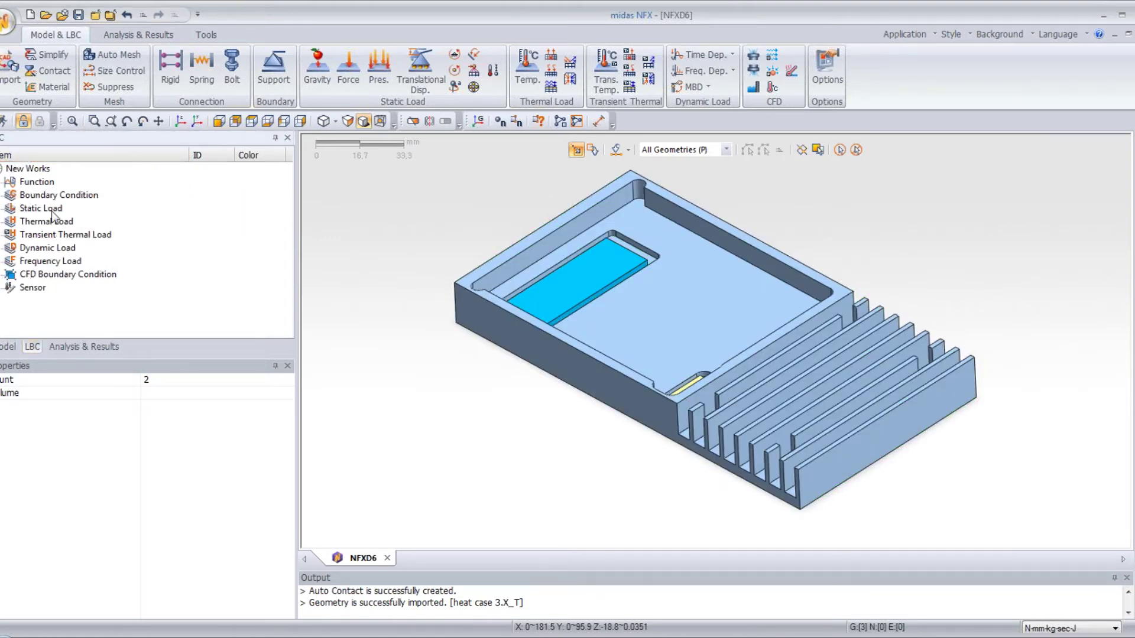
pyautogui.rightClick(33, 184)
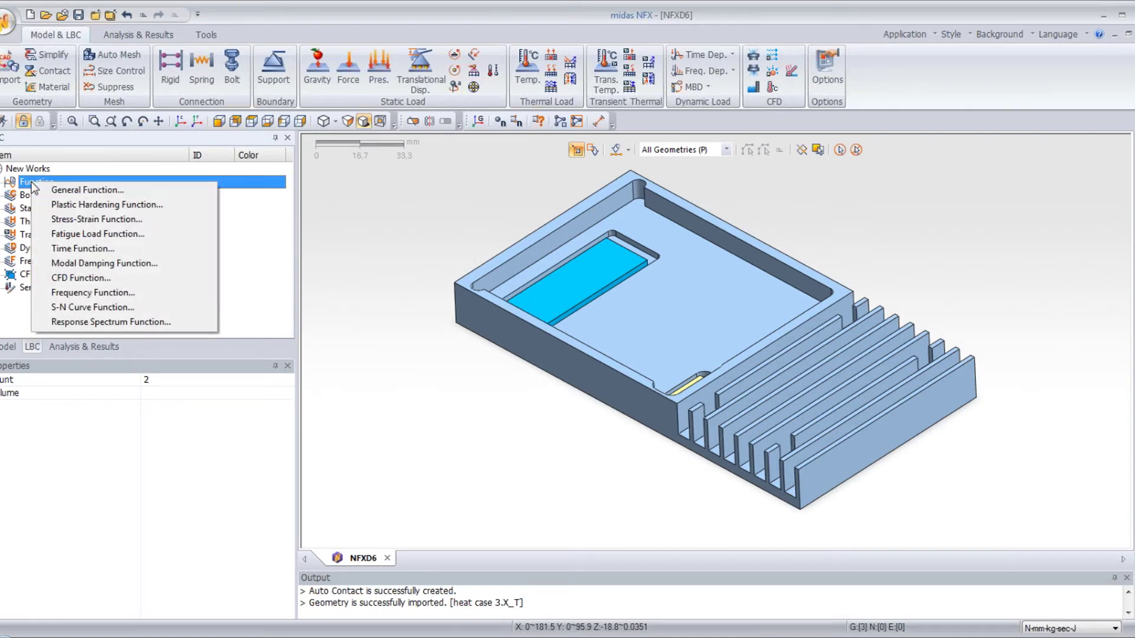
pyautogui.click(77, 249)
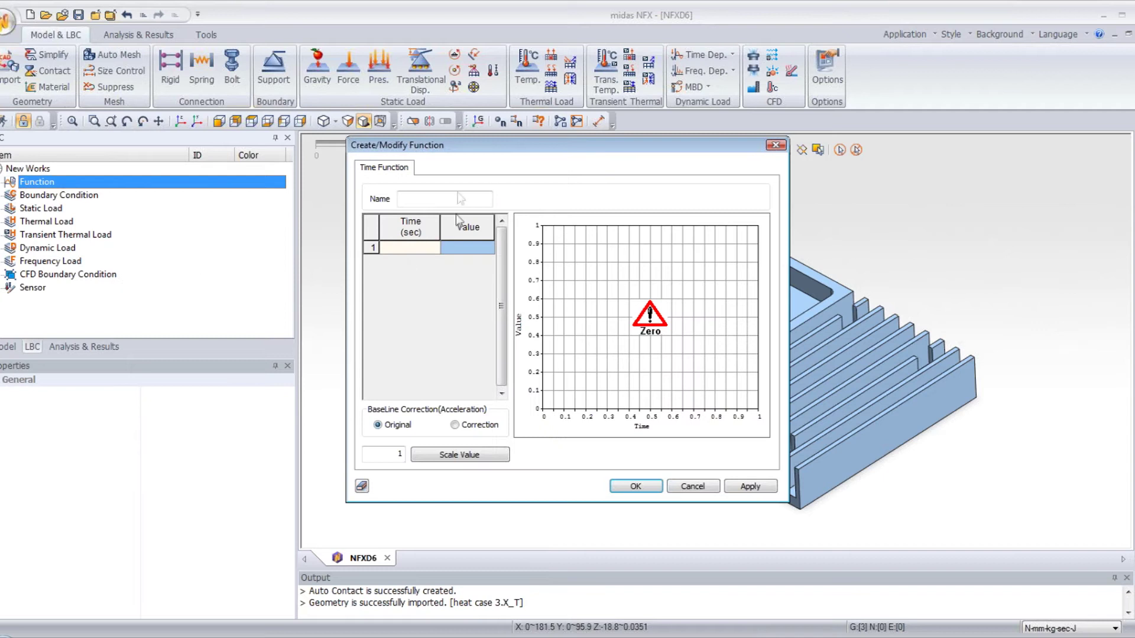
pyautogui.click(443, 195)
pyautogui.write('Transient H')
pyautogui.write('eat Generation')
pyautogui.write('_1')
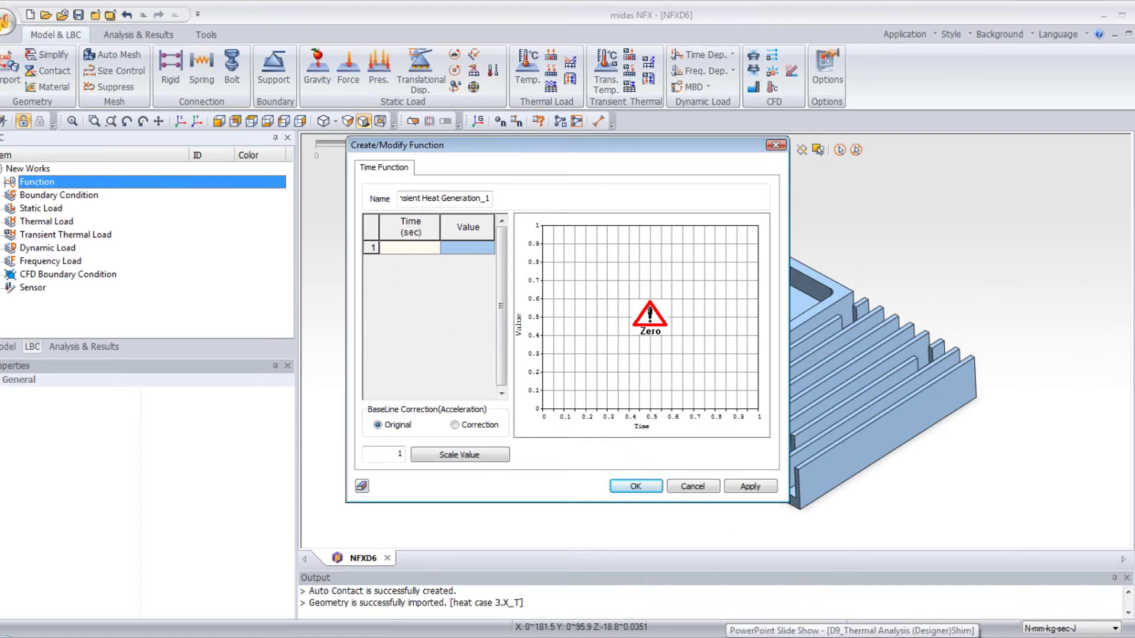
pyautogui.hotkey('alt', 'Tab')
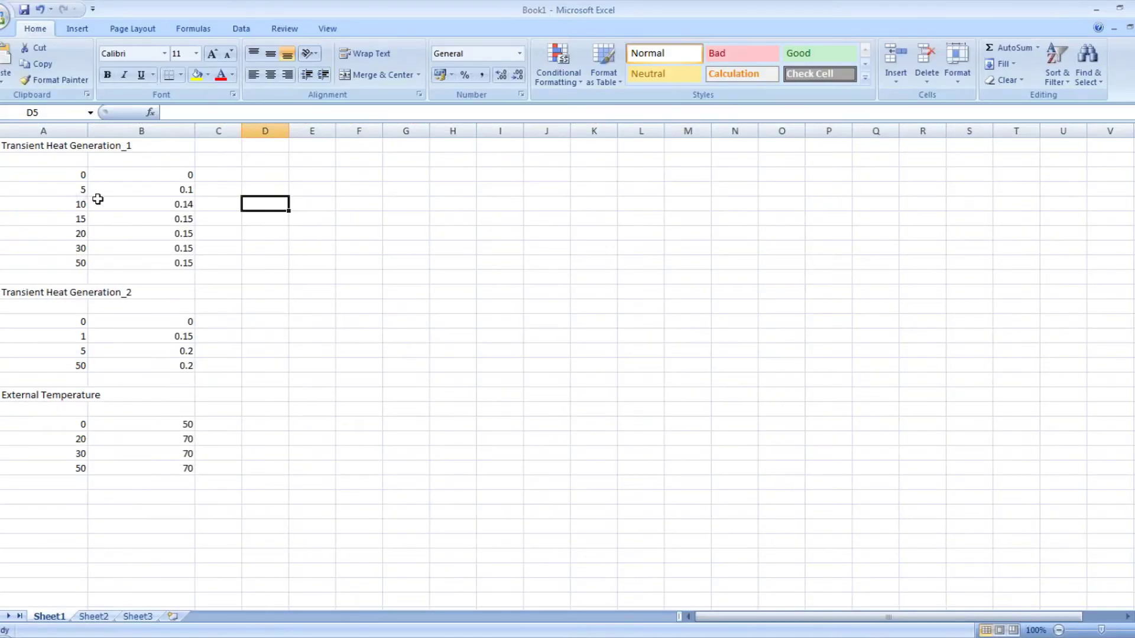
# - Paste Excel rows A3:B9, a seven-point ramp to 0.15 at 15 s, into Transient Heat Generation_1 and save
pyautogui.moveTo(70, 173); pyautogui.dragTo(139, 256)
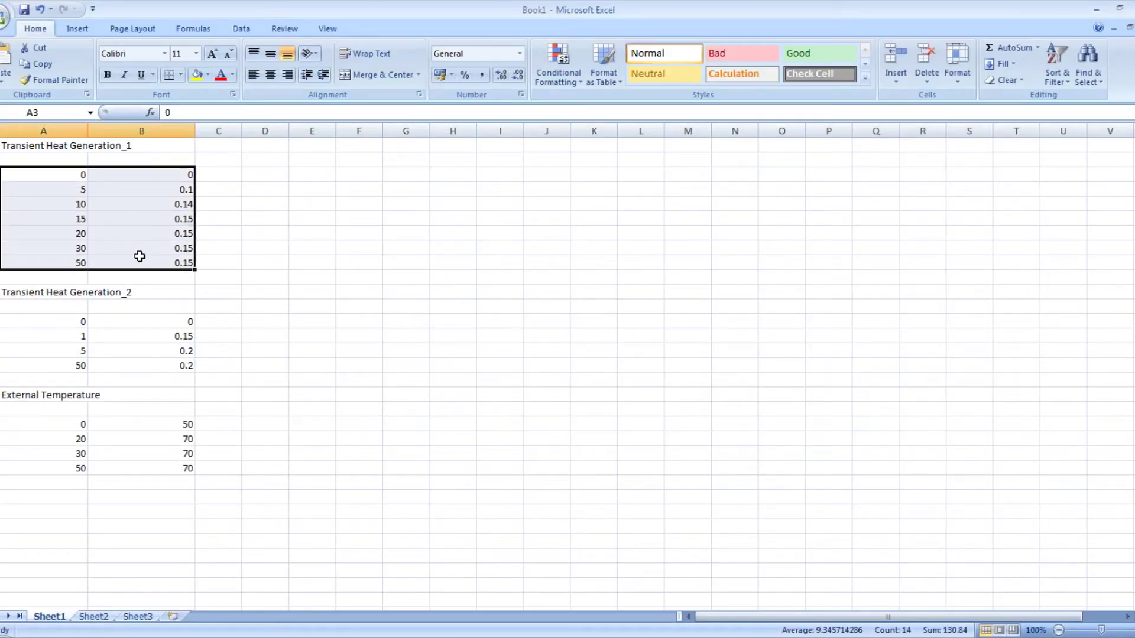
pyautogui.hotkey('ctrl', 'c')
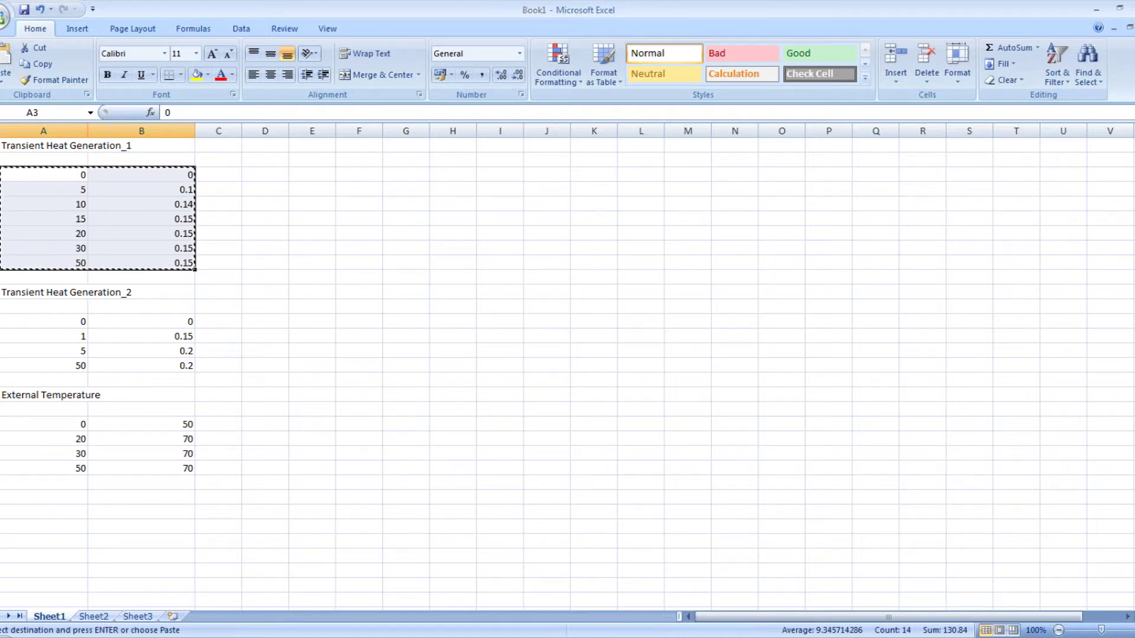
pyautogui.hotkey('alt', 'Tab')
pyautogui.hotkey('ctrl', 'v')
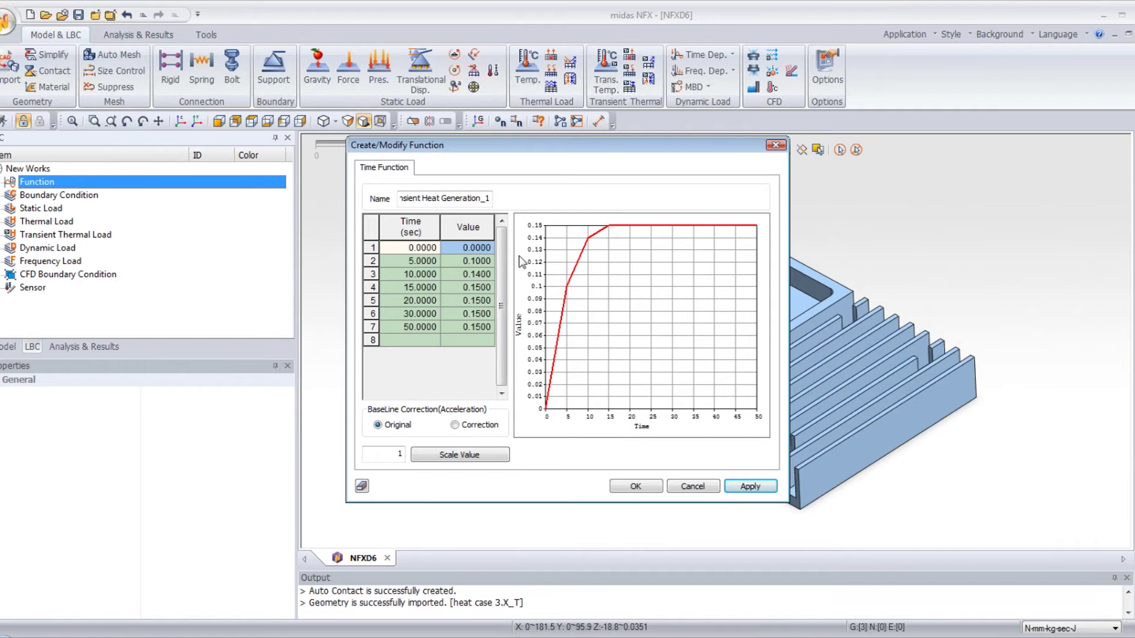
pyautogui.click(647, 491)
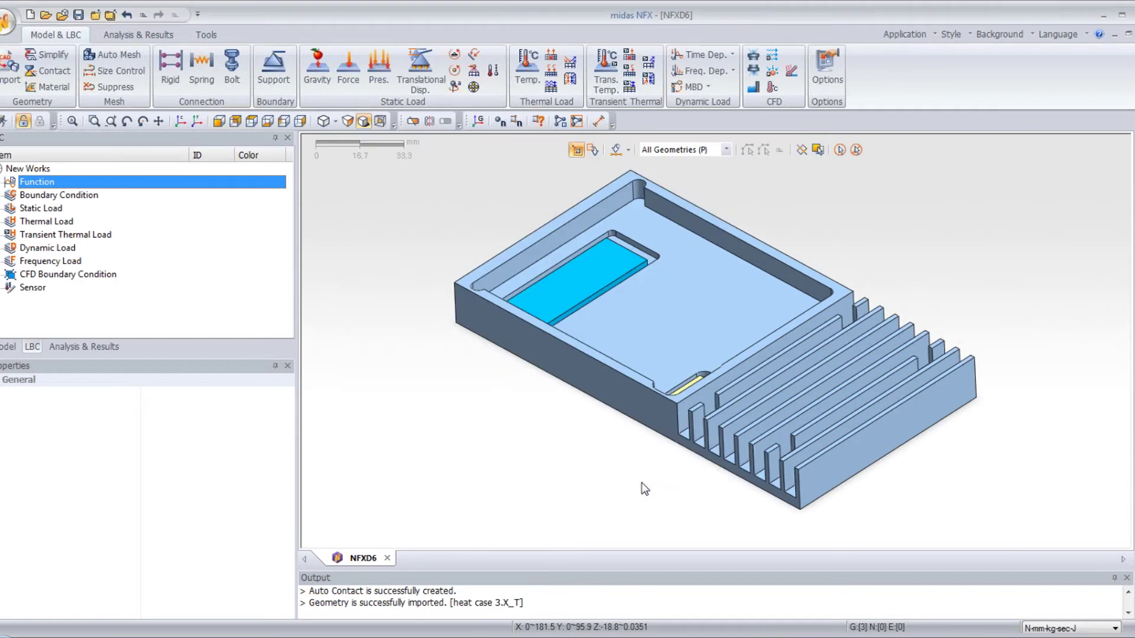
pyautogui.rightClick(40, 184)
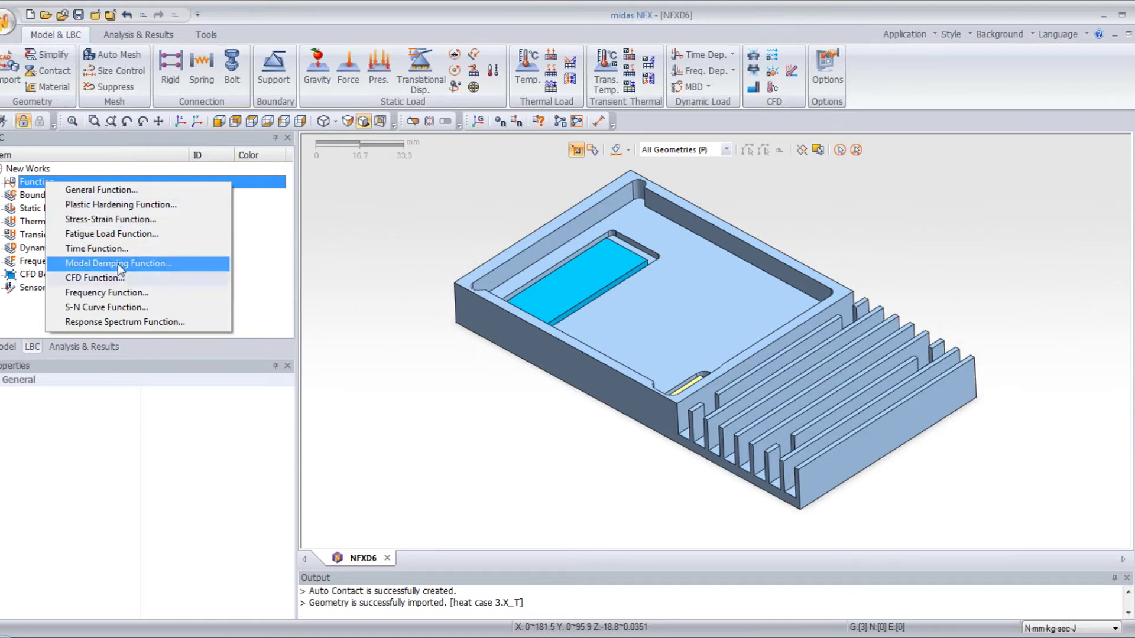
# - Define 'Transient Heat Generation_2' from Excel rows A13:B16, four points rising to 0.2 by 5 s
pyautogui.click(125, 249)
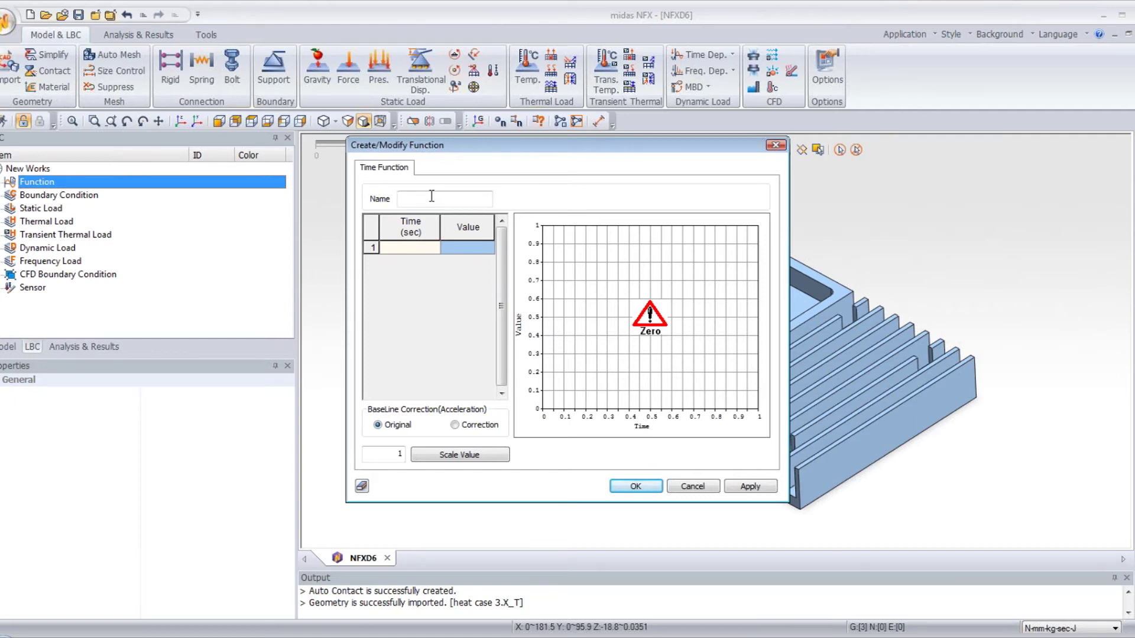
pyautogui.write('Trans')
pyautogui.write('ient Heat')
pyautogui.write(' Generation')
pyautogui.write('_2')
pyautogui.hotkey('alt', 'Tab')
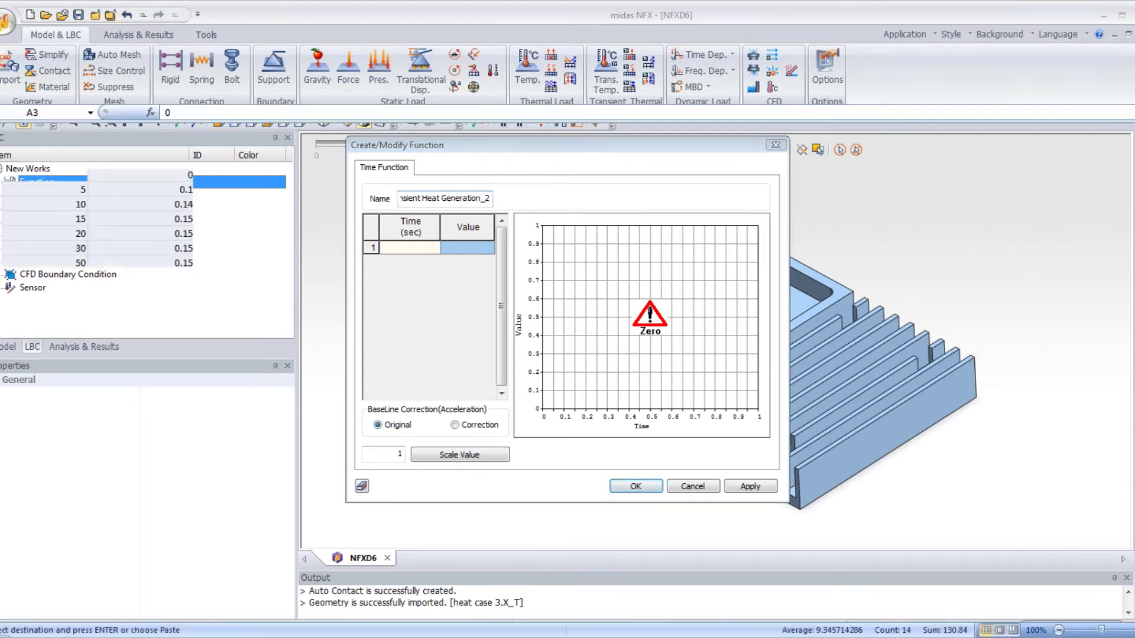
pyautogui.moveTo(43, 321); pyautogui.dragTo(162, 357)
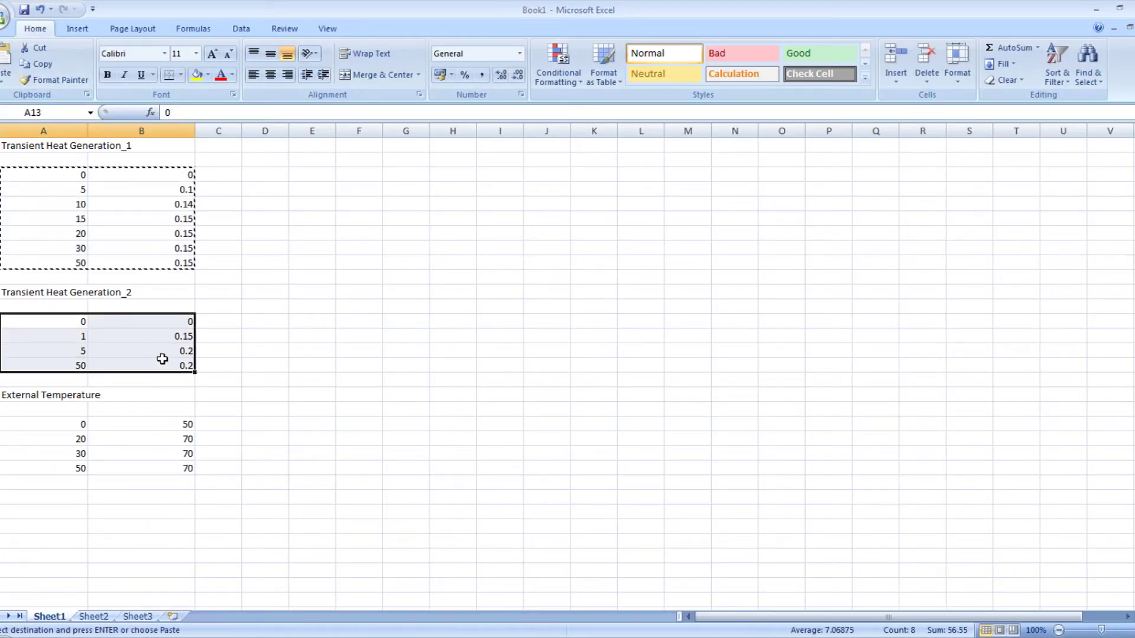
pyautogui.hotkey('ctrl', 'c')
pyautogui.hotkey('alt', 'Tab')
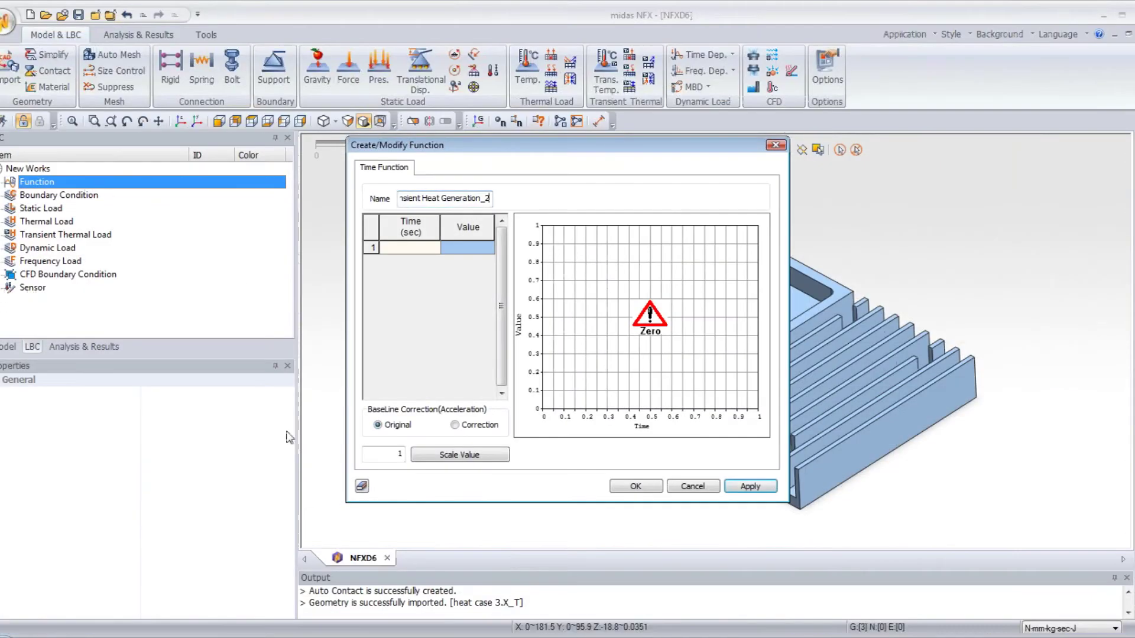
pyautogui.click(410, 248)
pyautogui.hotkey('ctrl', 'v')
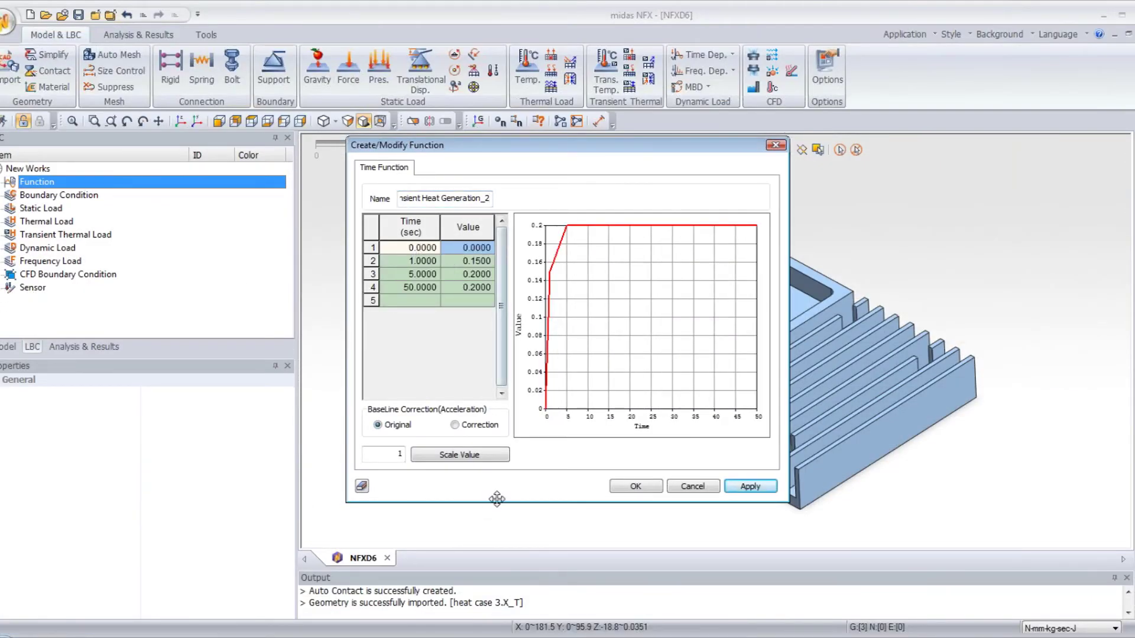
pyautogui.click(647, 487)
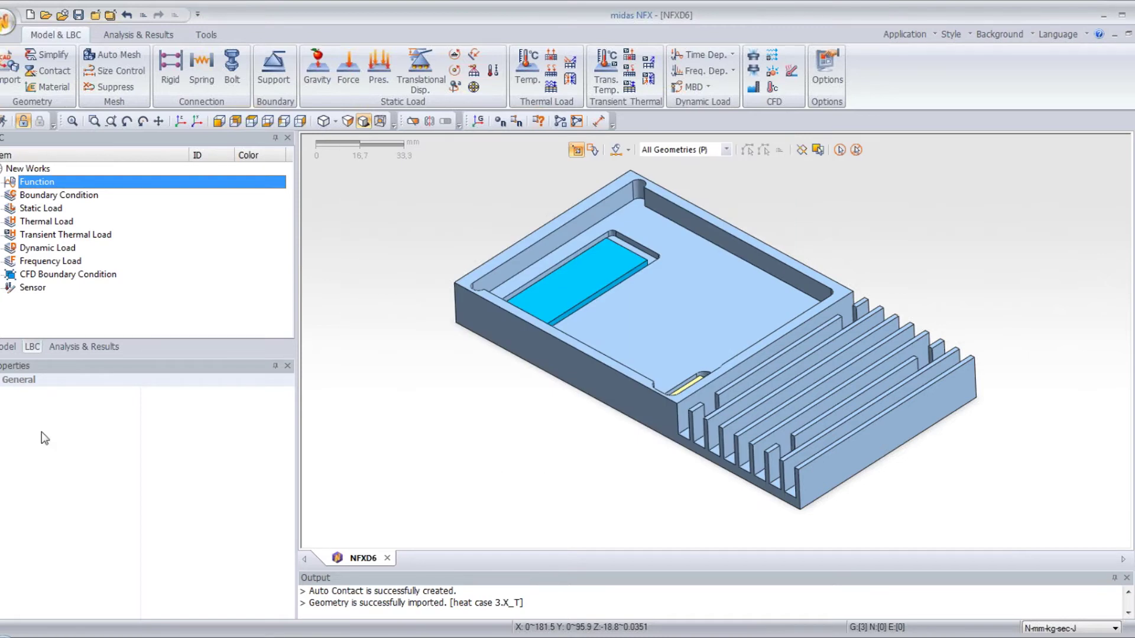
pyautogui.rightClick(34, 182)
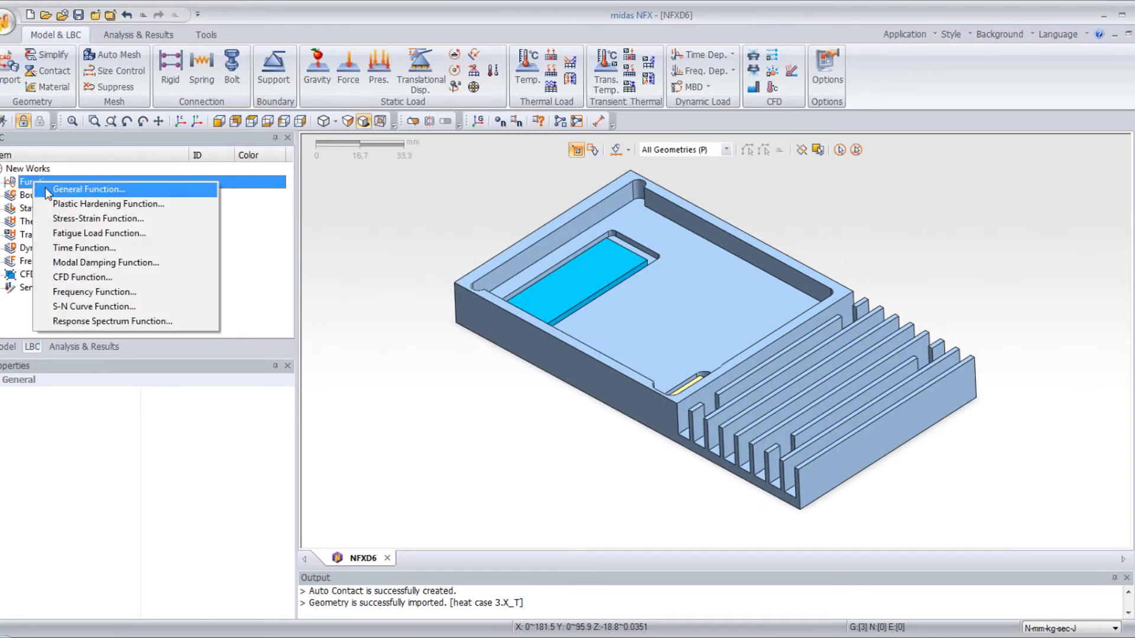
# - Define 'External temperature' from Excel rows A20:B23, rising 50 to 70 by 20 s, holding to 50 s
pyautogui.click(102, 248)
pyautogui.click(423, 198)
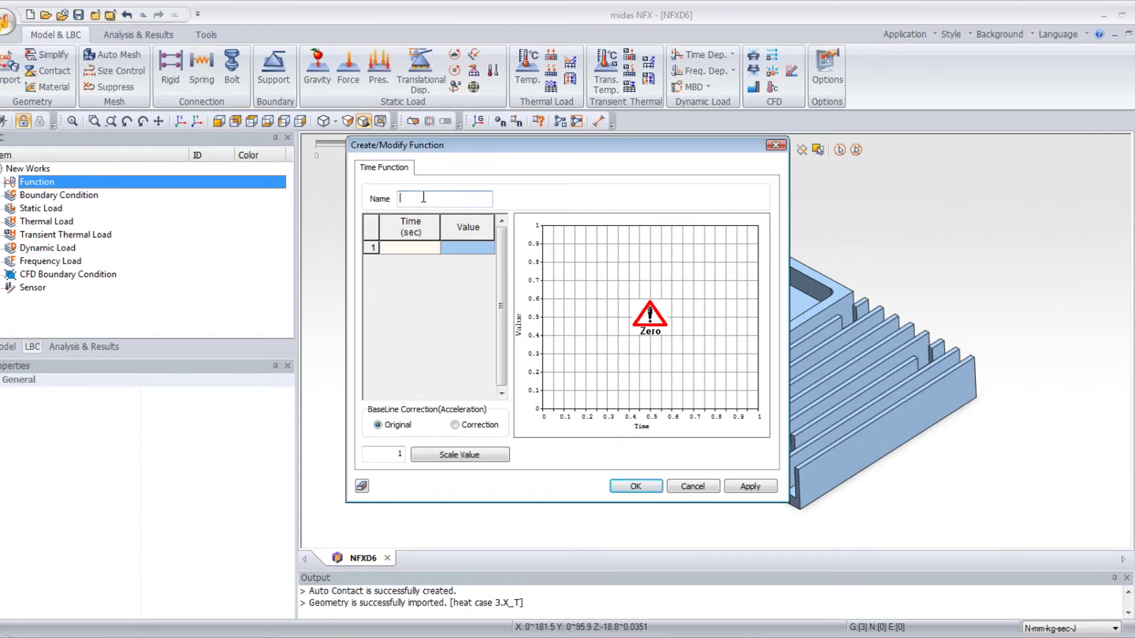
pyautogui.write('External tempera')
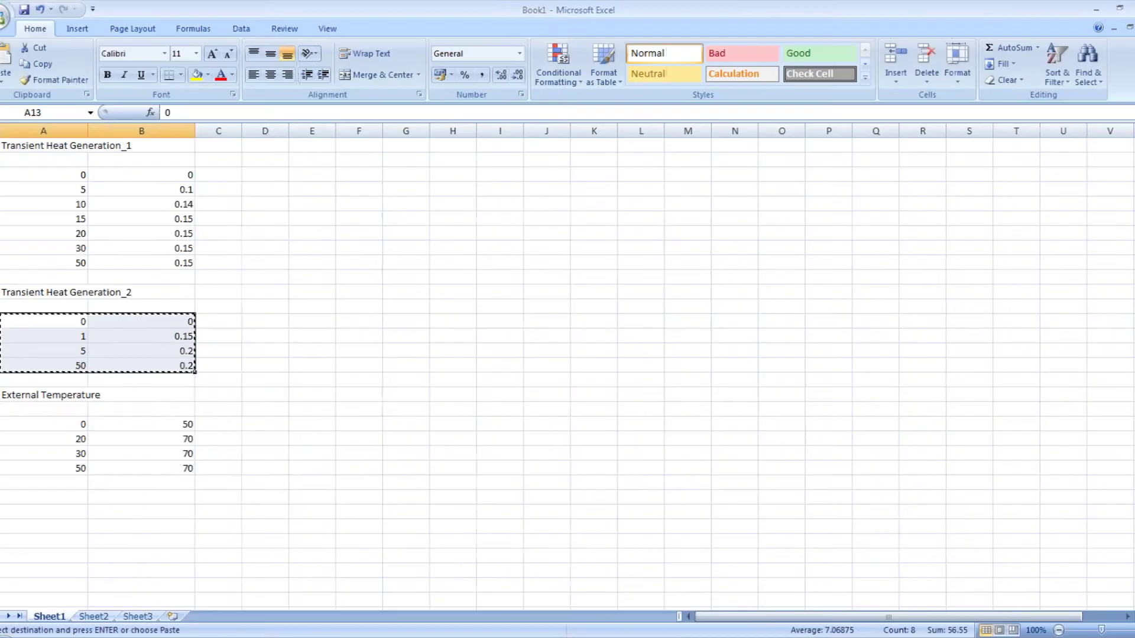
pyautogui.hotkey('alt', 'Tab')
pyautogui.moveTo(55, 421); pyautogui.dragTo(159, 460)
pyautogui.hotkey('ctrl', 'c')
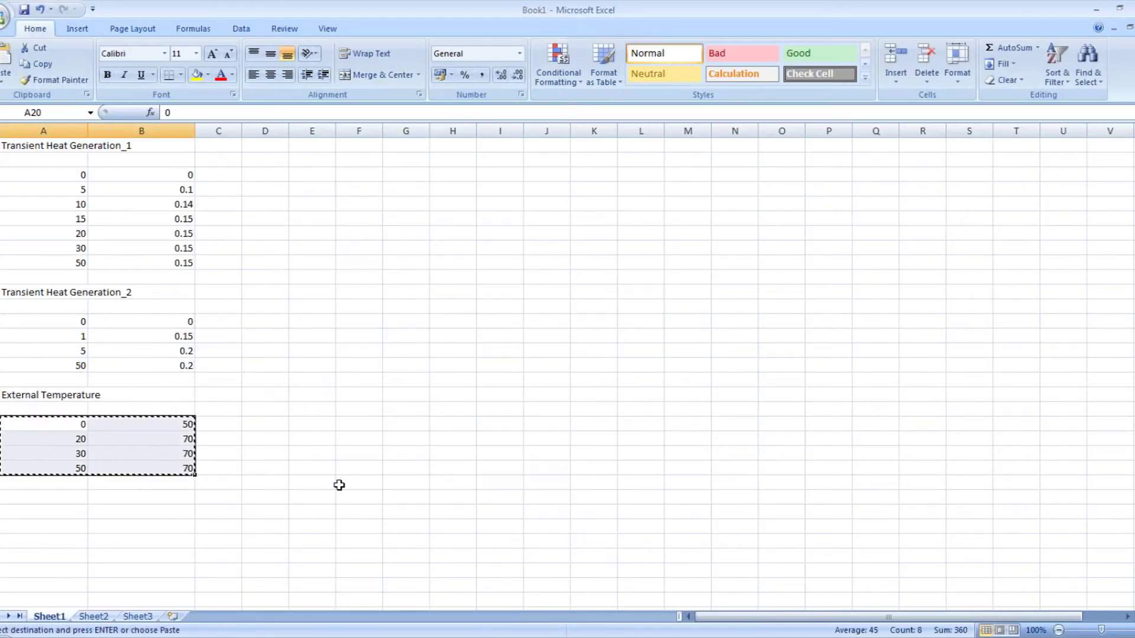
pyautogui.hotkey('alt', 'Tab')
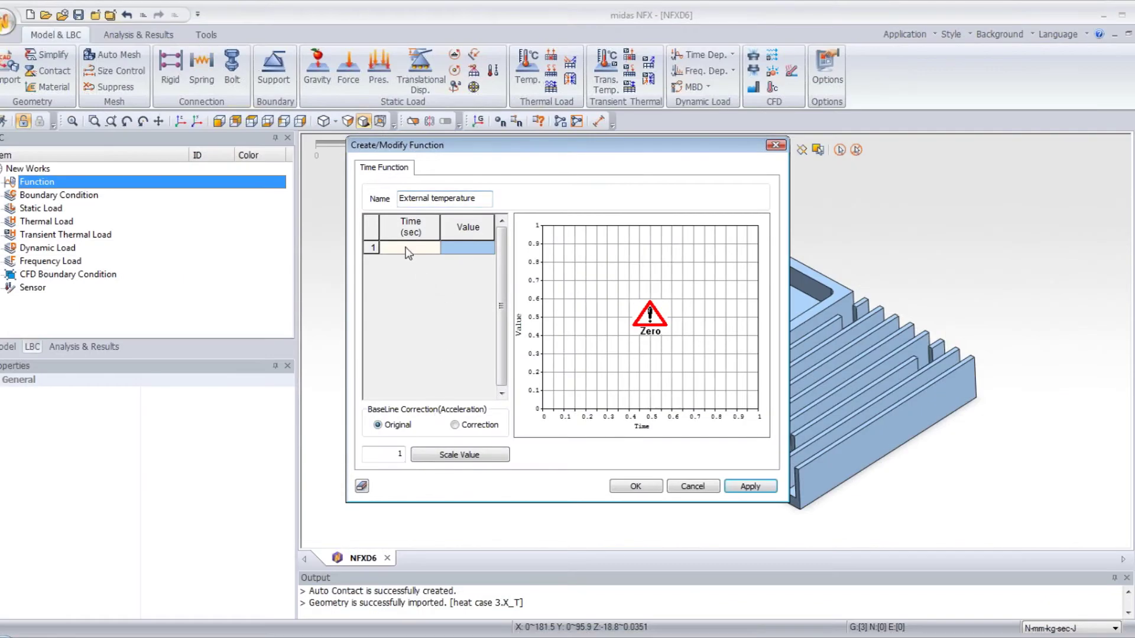
pyautogui.hotkey('ctrl', 'v')
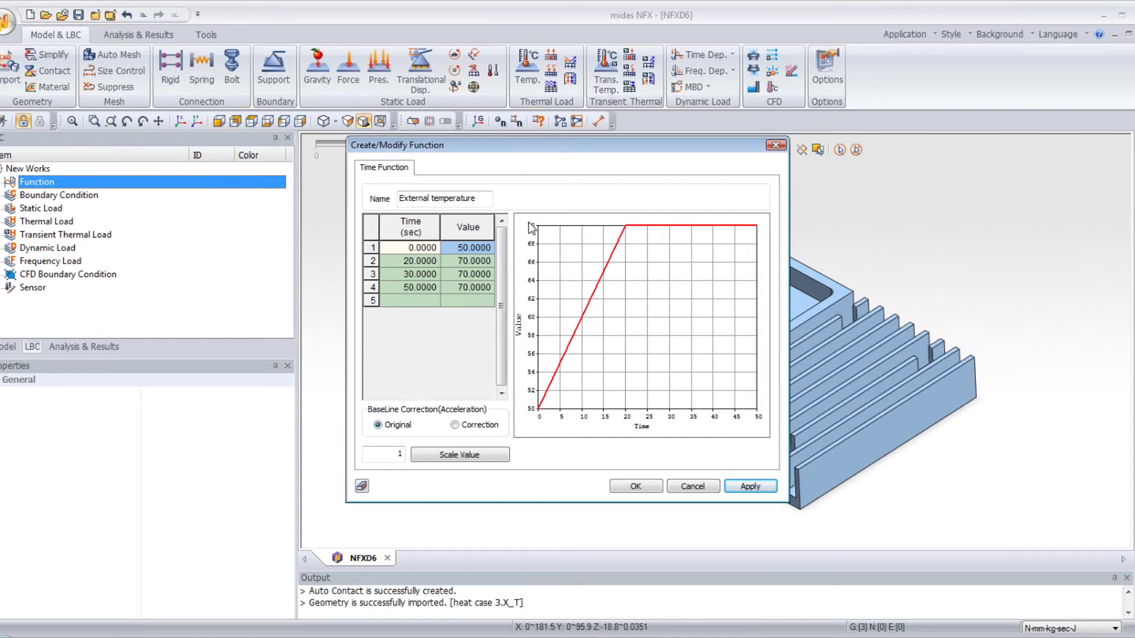
pyautogui.click(636, 486)
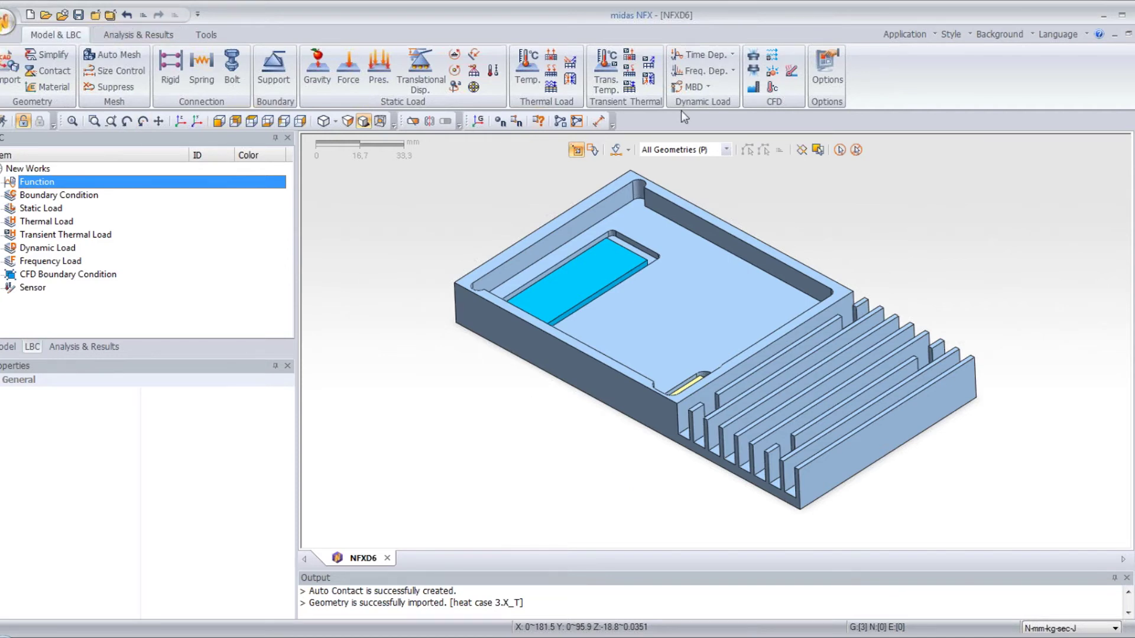
# - Apply 1 W/mm³ transient heat generation to the large brass part using Transient Heat Generation_1
pyautogui.click(630, 58)
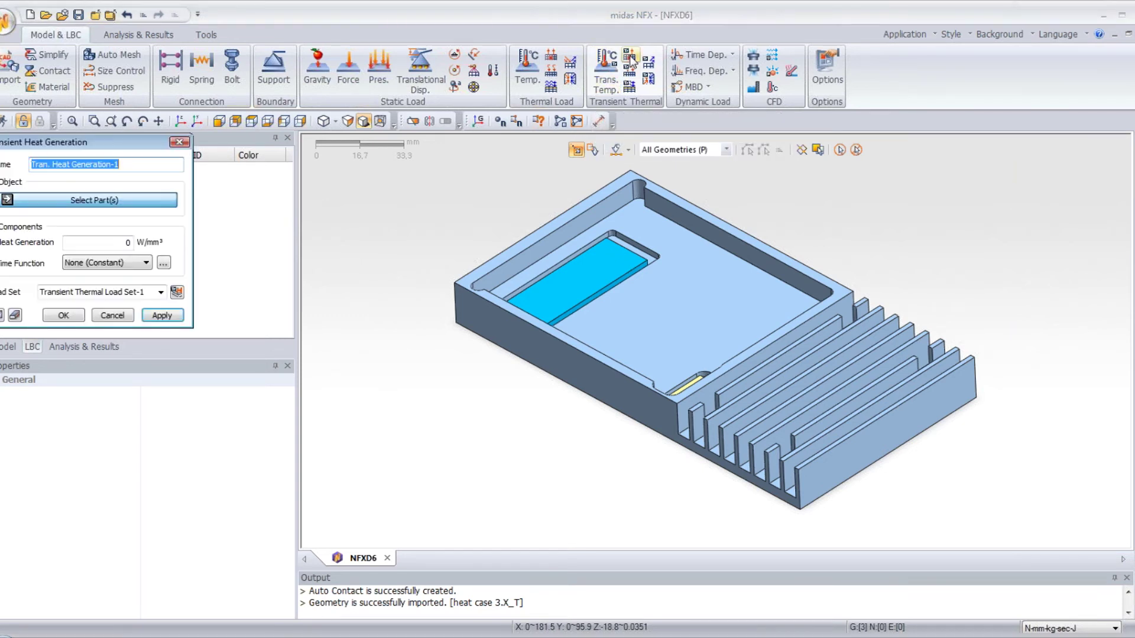
pyautogui.moveTo(165, 145); pyautogui.dragTo(363, 202)
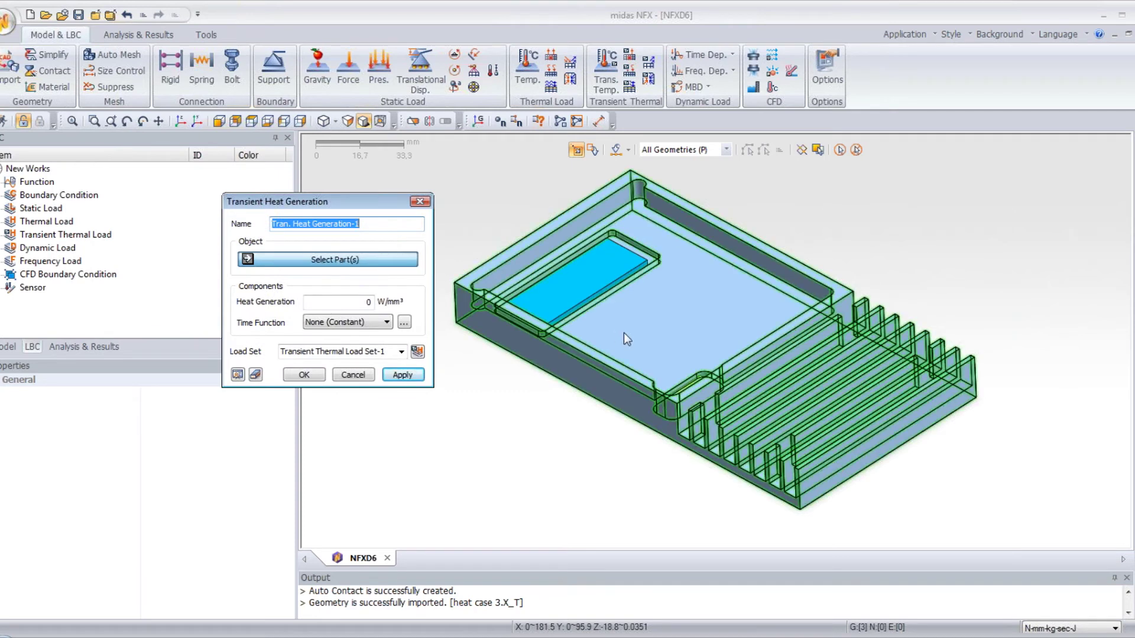
pyautogui.click(600, 278)
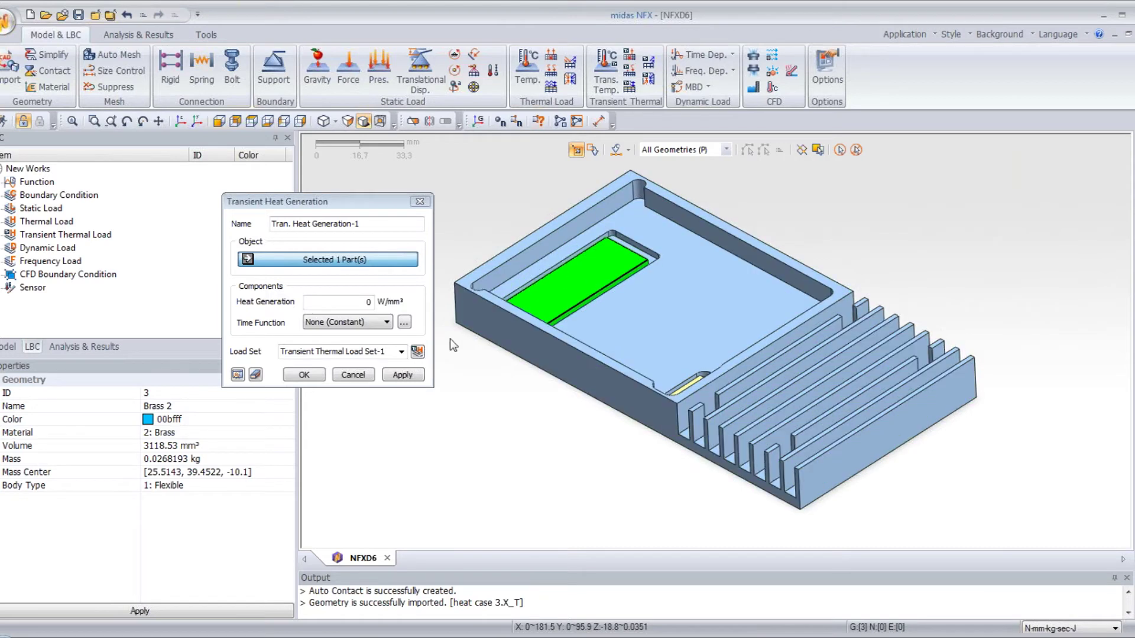
pyautogui.click(366, 302)
pyautogui.doubleClick(367, 302)
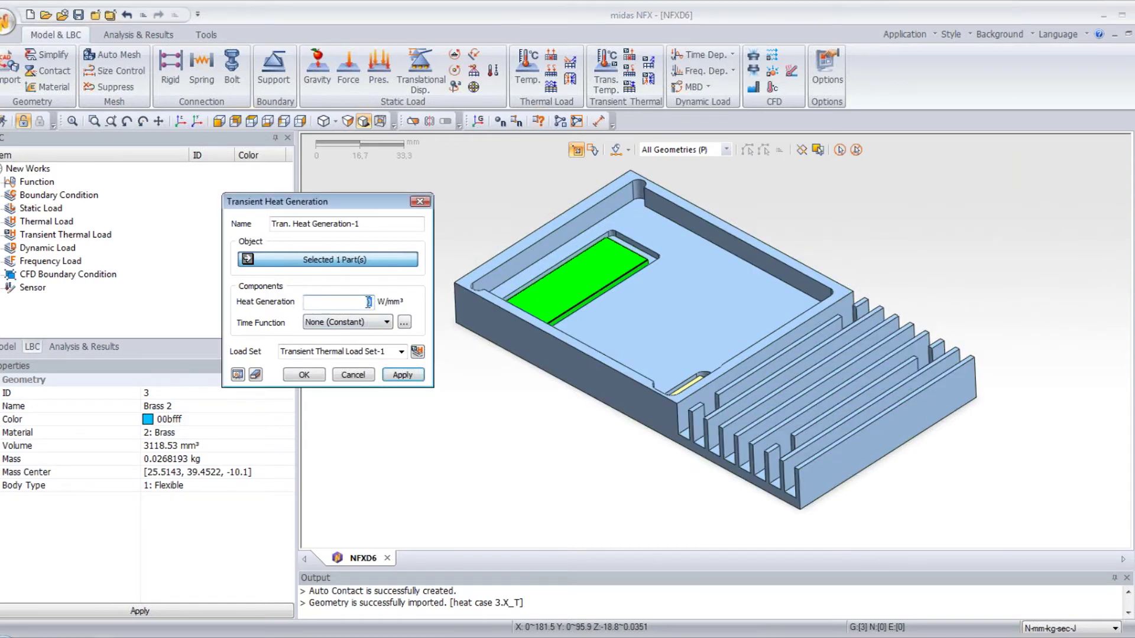
pyautogui.write('1')
pyautogui.click(326, 323)
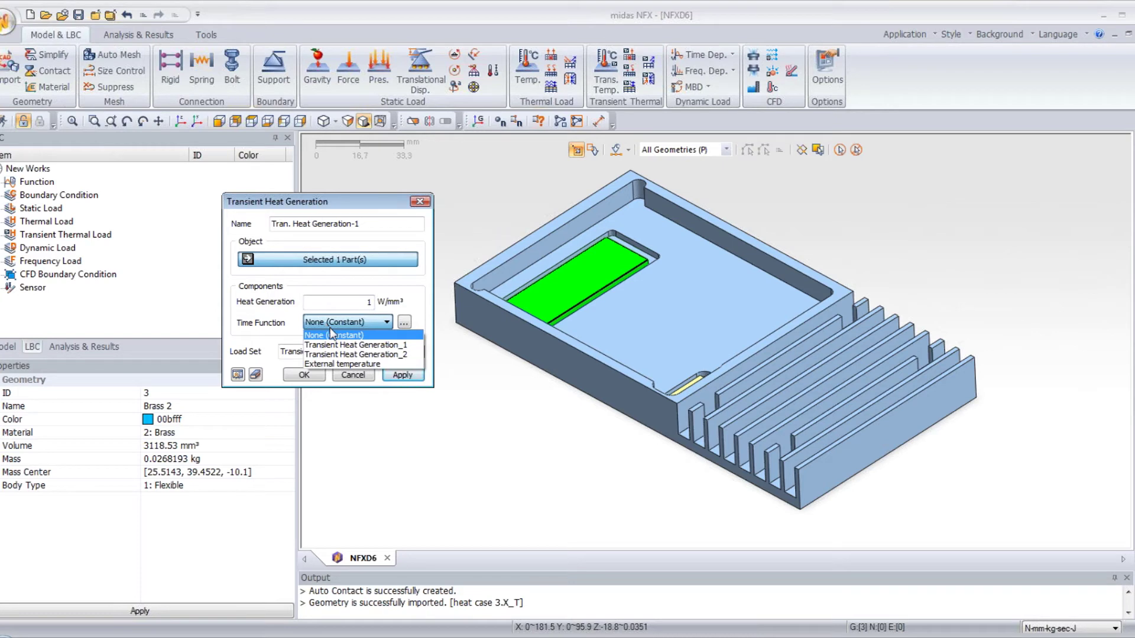
pyautogui.click(349, 345)
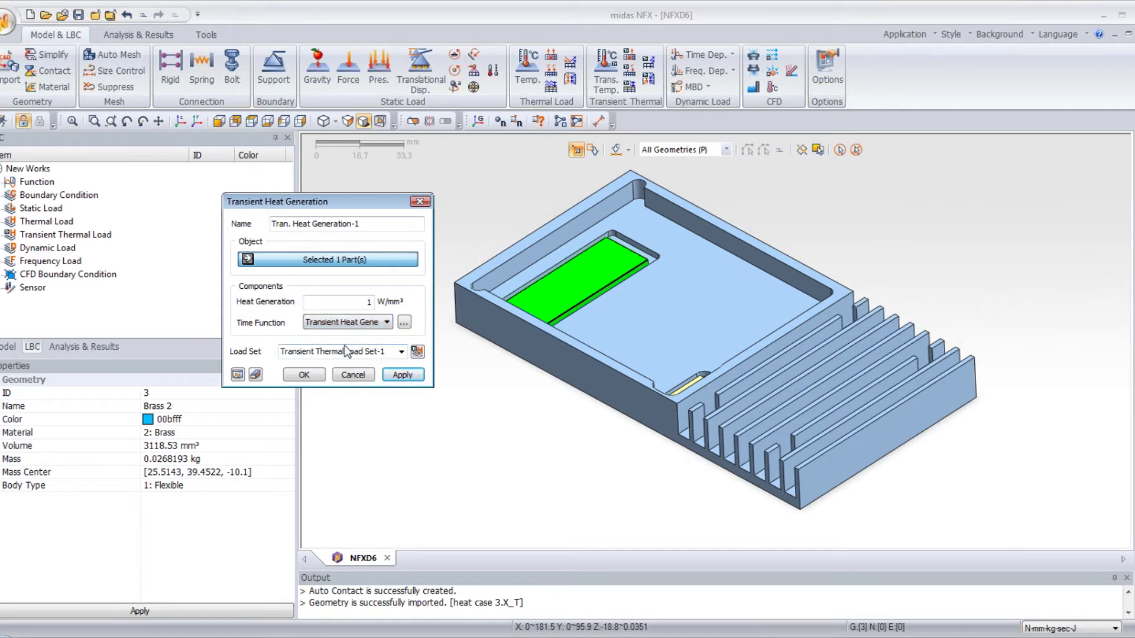
pyautogui.click(407, 376)
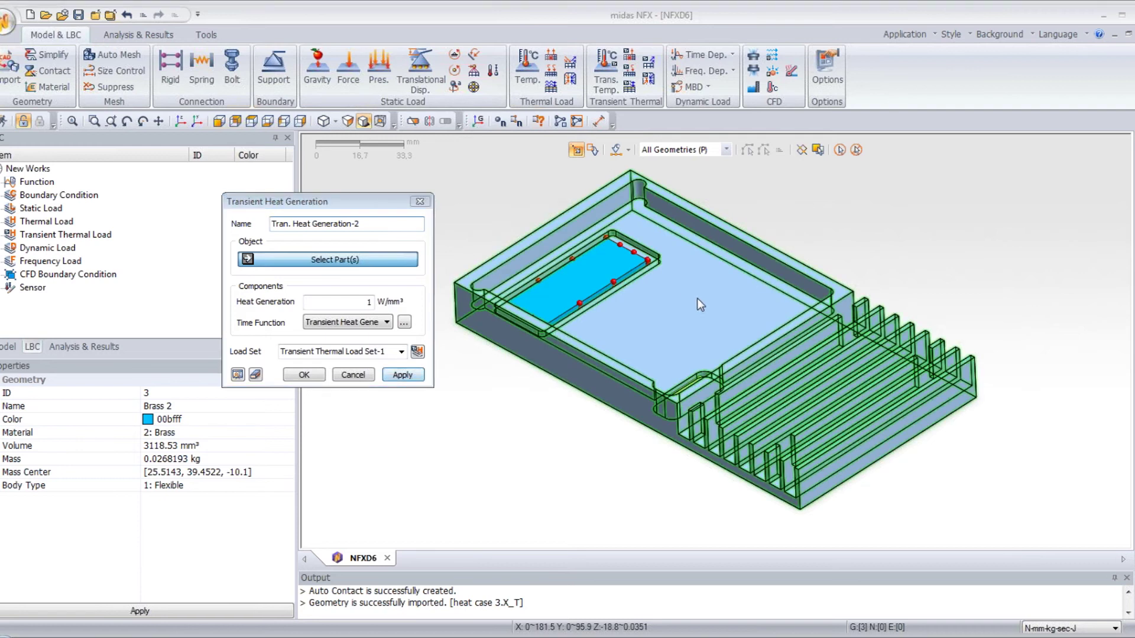
# - Apply the same heat generation to the small brass part using Transient Heat Generation_2
pyautogui.moveTo(696, 298); pyautogui.dragTo(700, 409, button='middle')
pyautogui.click(699, 409)
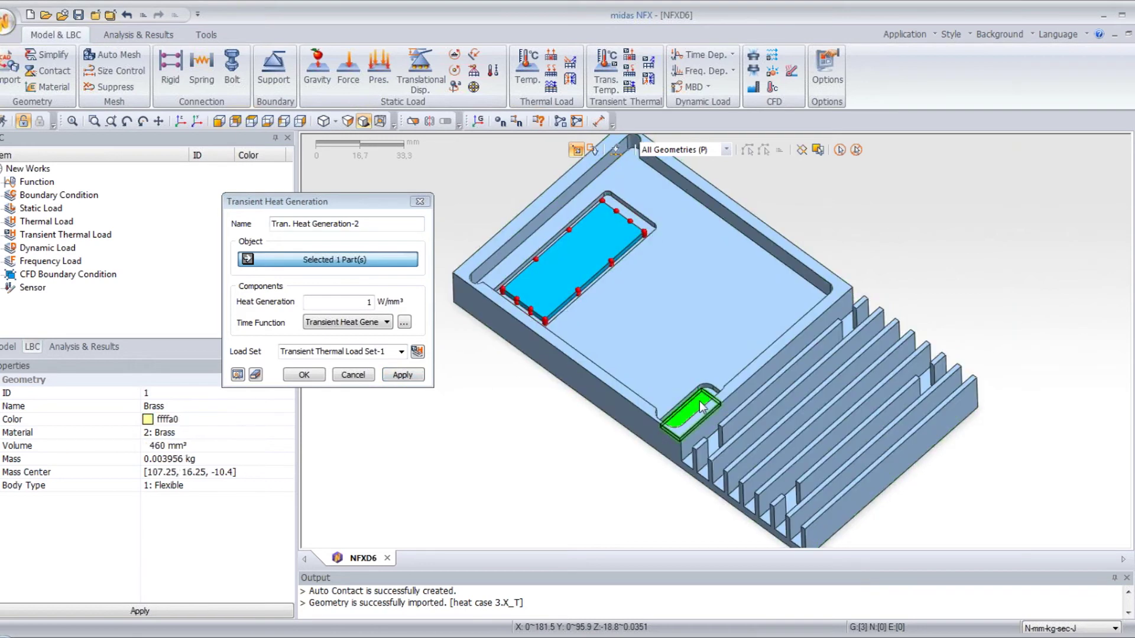
pyautogui.click(372, 323)
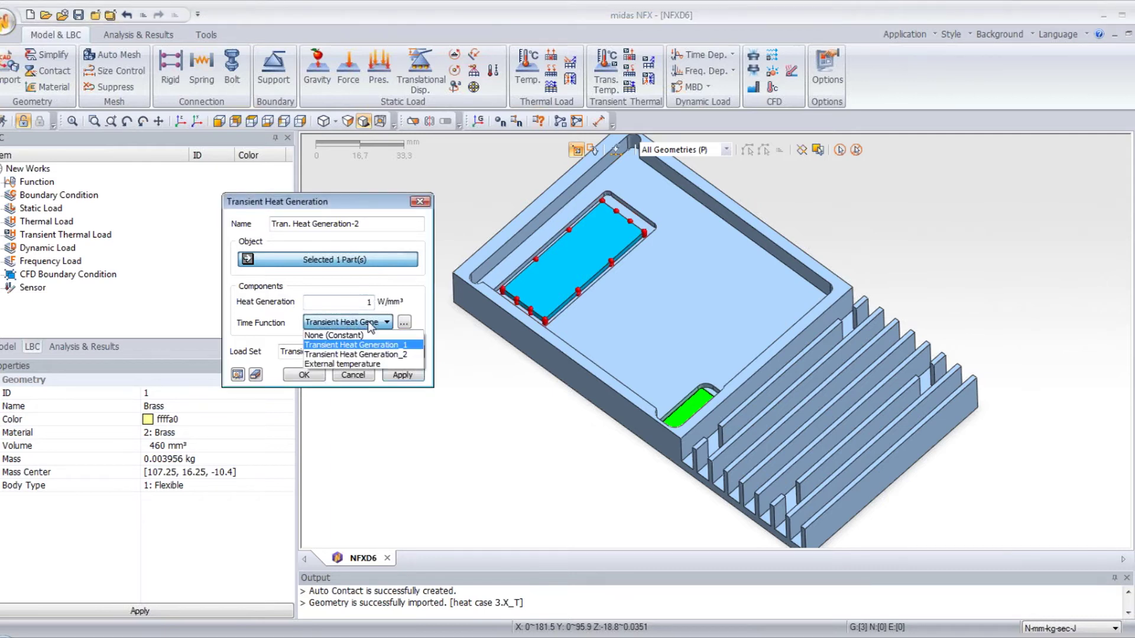
pyautogui.click(375, 352)
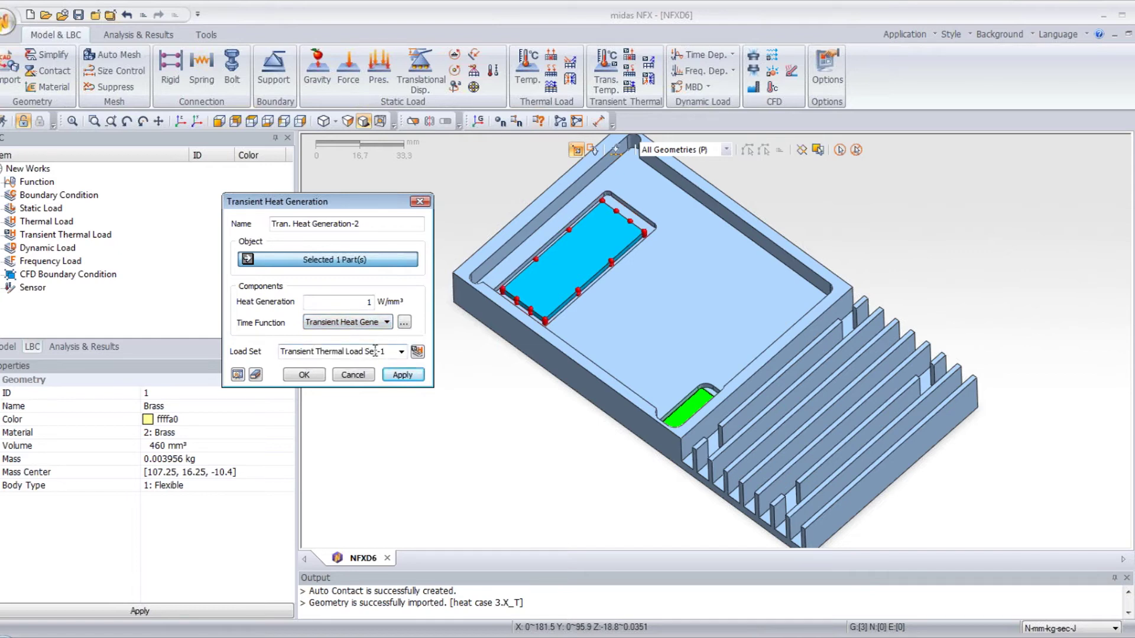
pyautogui.click(304, 375)
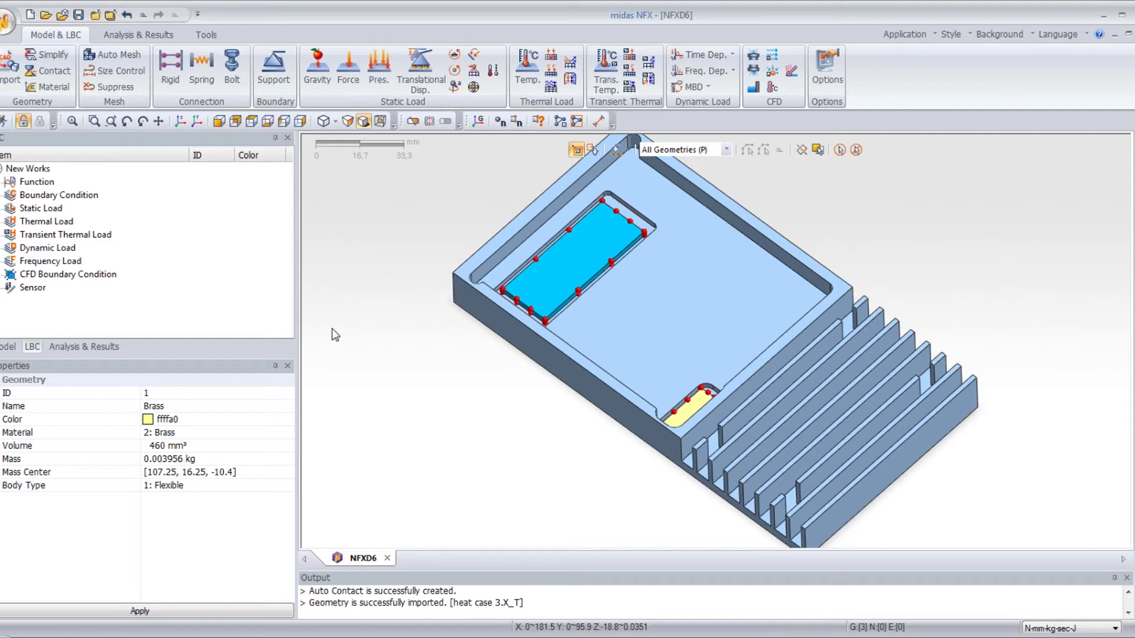
# - Uncheck Case under Geometry in the Model tree so only the two brass plates show
pyautogui.moveTo(716, 305); pyautogui.dragTo(641, 305, button='middle')
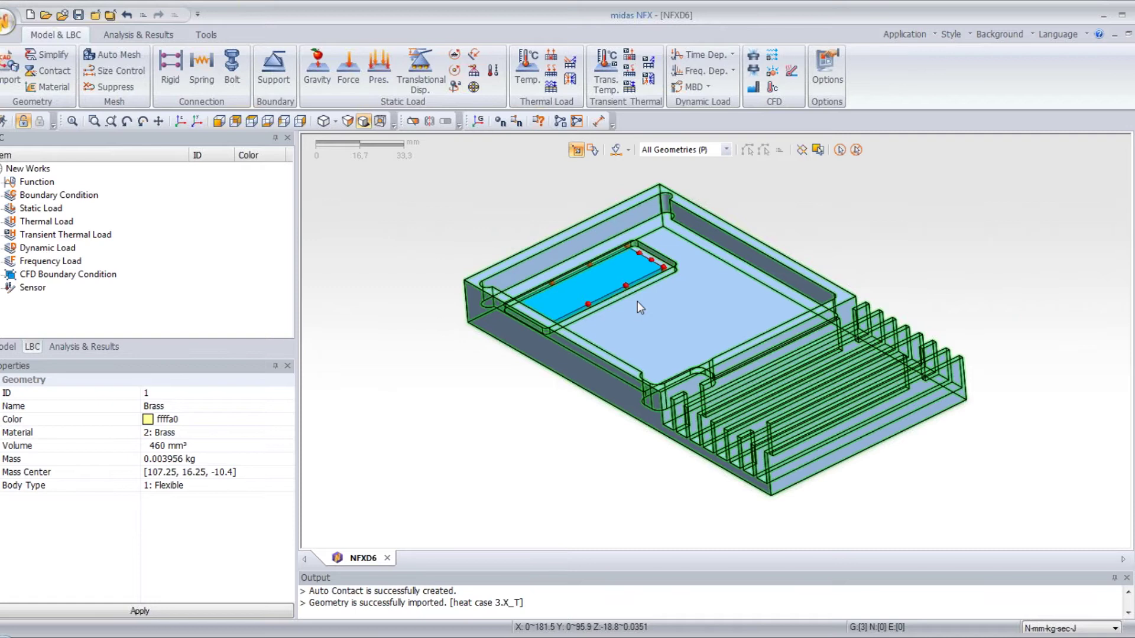
pyautogui.click(4, 349)
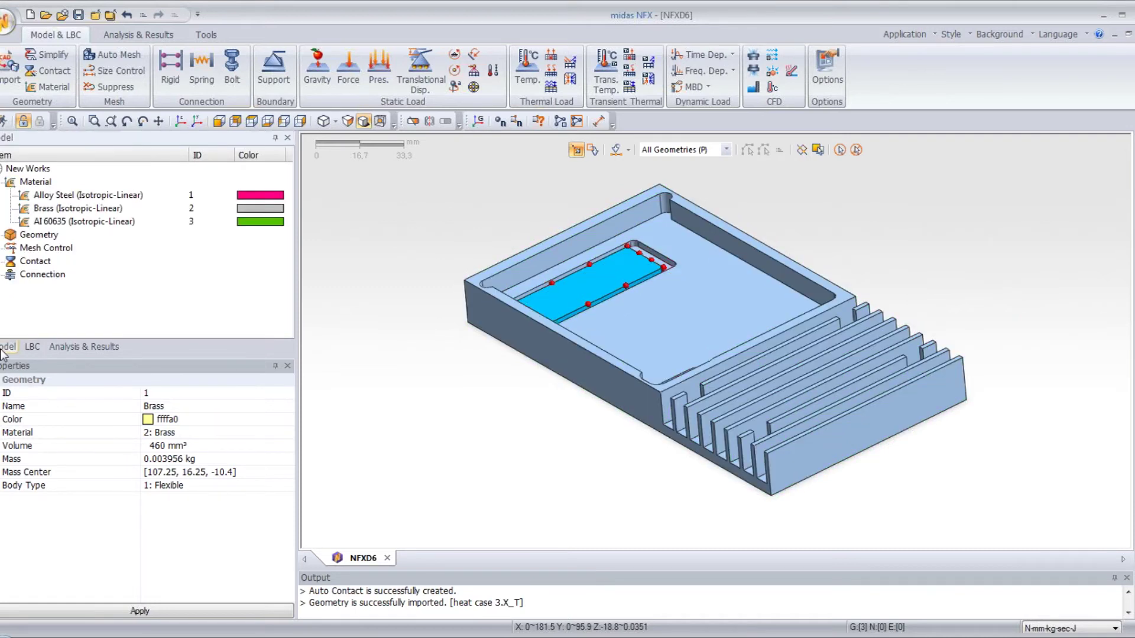
pyautogui.click(3, 236)
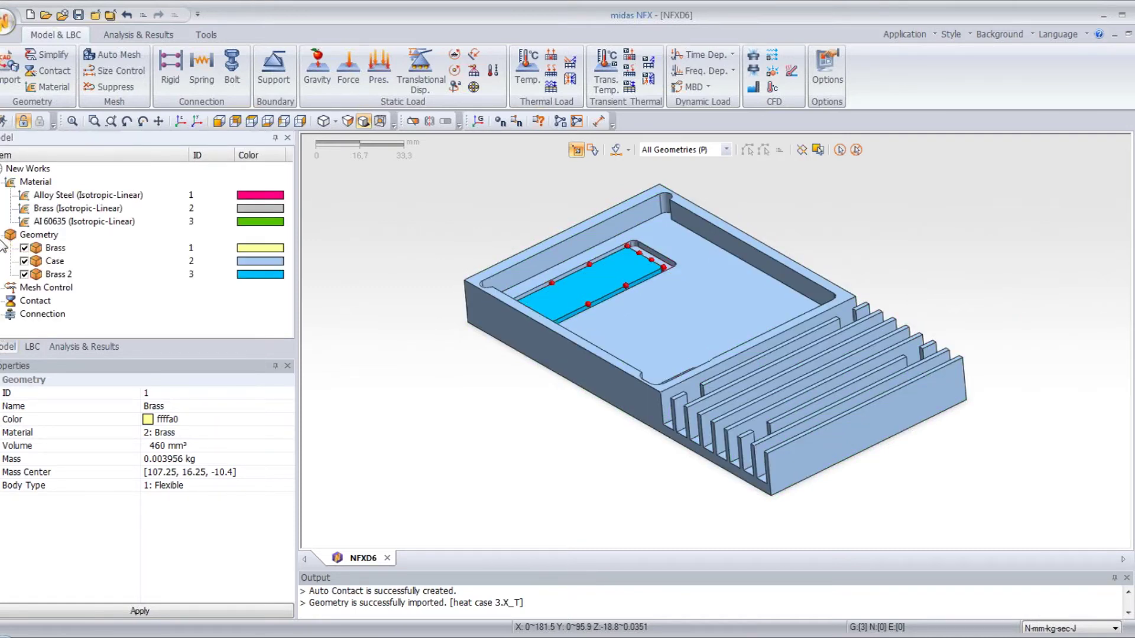
pyautogui.click(24, 261)
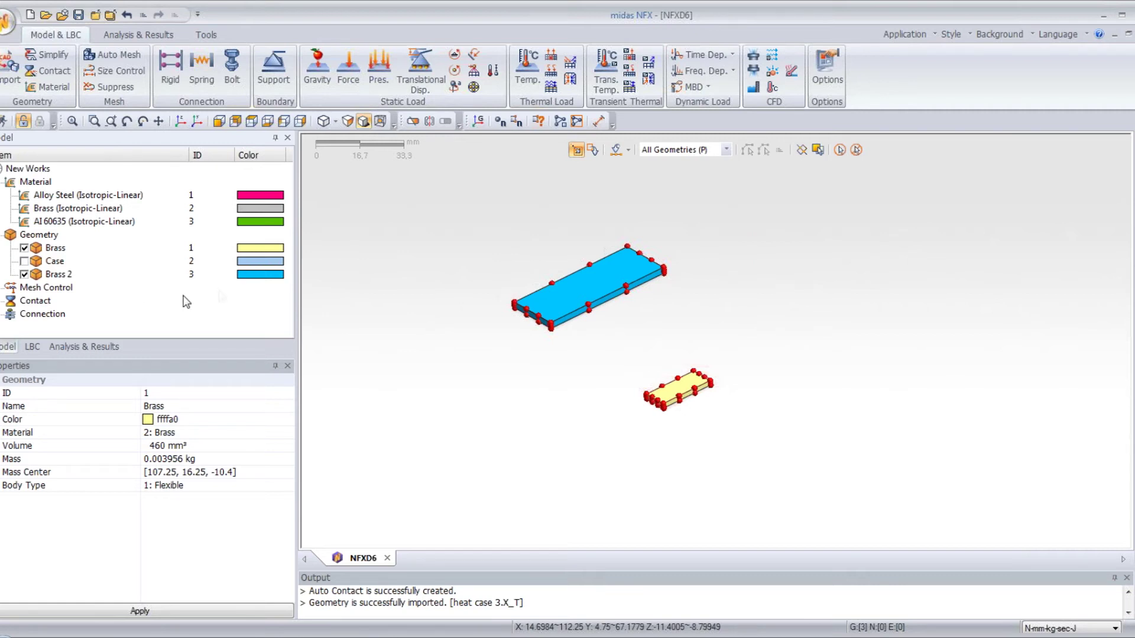
pyautogui.click(630, 88)
# - Select all faces of both brass plates except each plate's broad face
pyautogui.moveTo(104, 142); pyautogui.dragTo(371, 215)
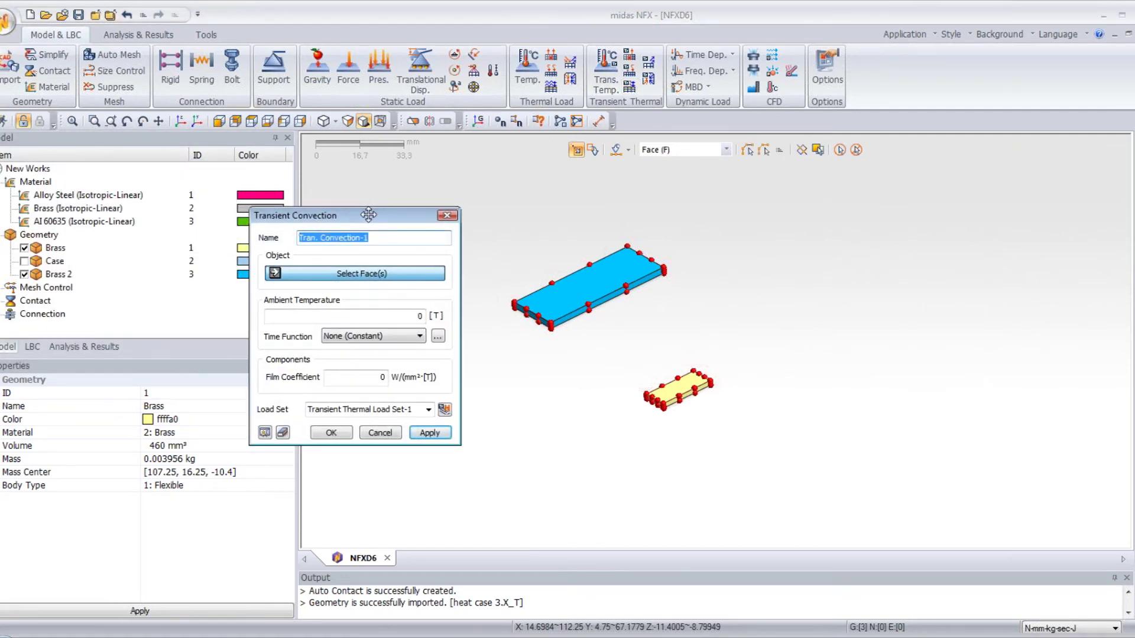
pyautogui.moveTo(496, 204); pyautogui.dragTo(741, 447)
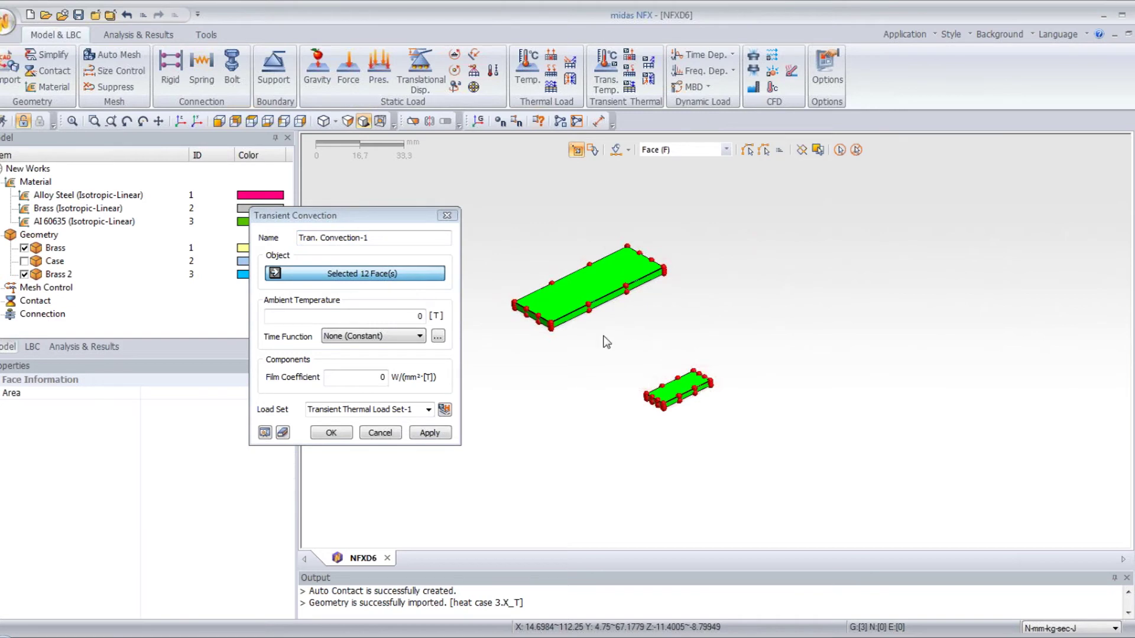
pyautogui.moveTo(603, 335); pyautogui.dragTo(576, 369, button='middle')
pyautogui.click(576, 369)
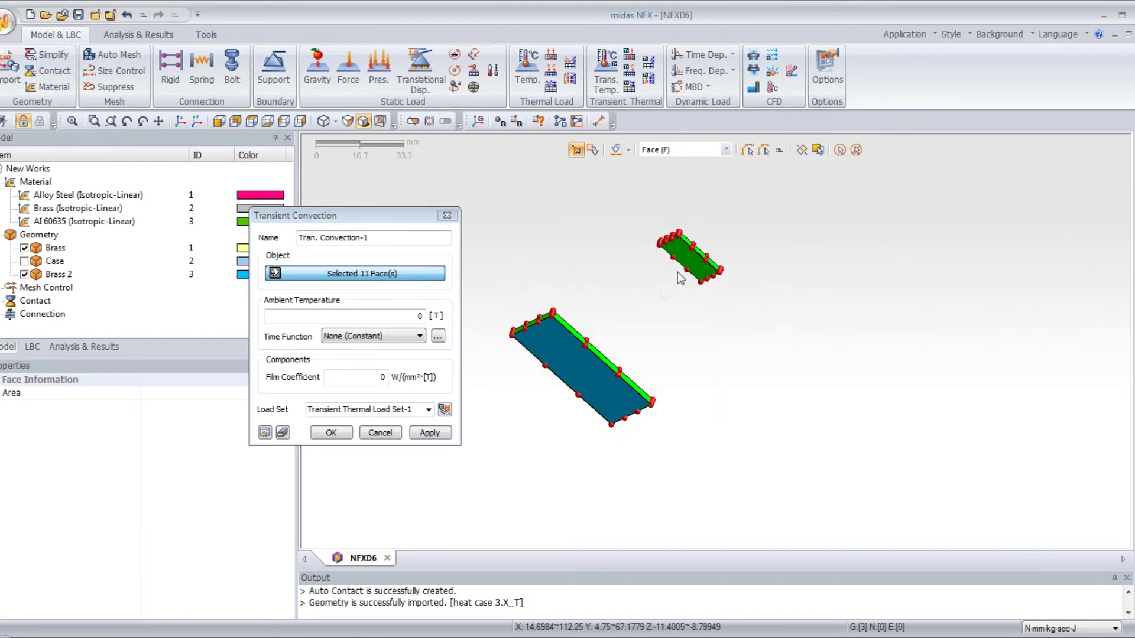
pyautogui.click(686, 257)
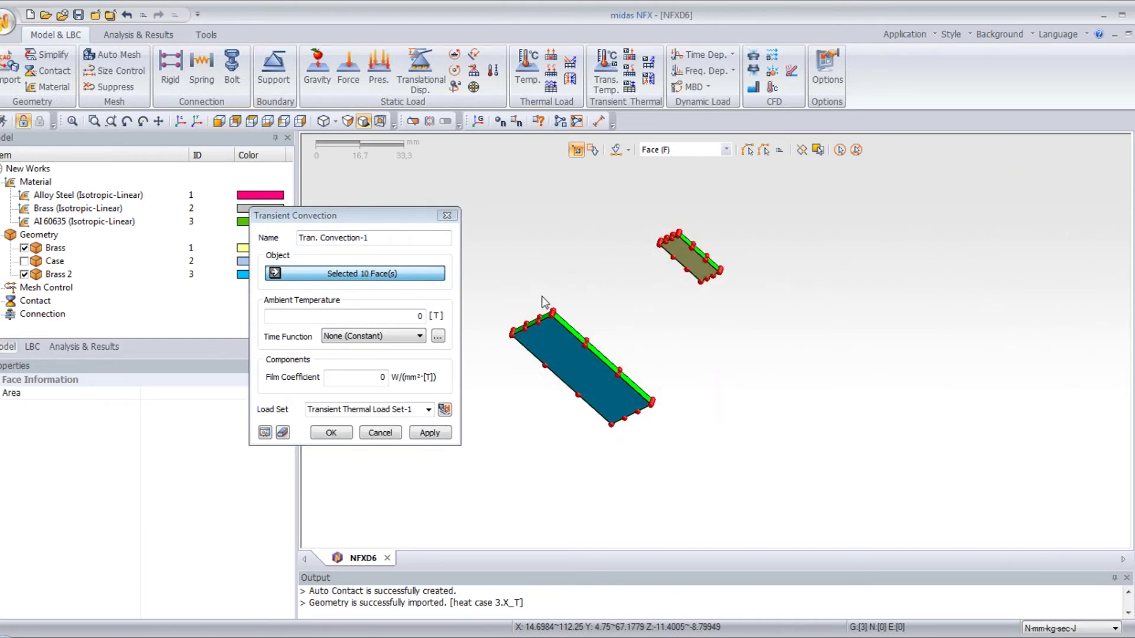
pyautogui.moveTo(552, 275); pyautogui.dragTo(598, 293, button='middle')
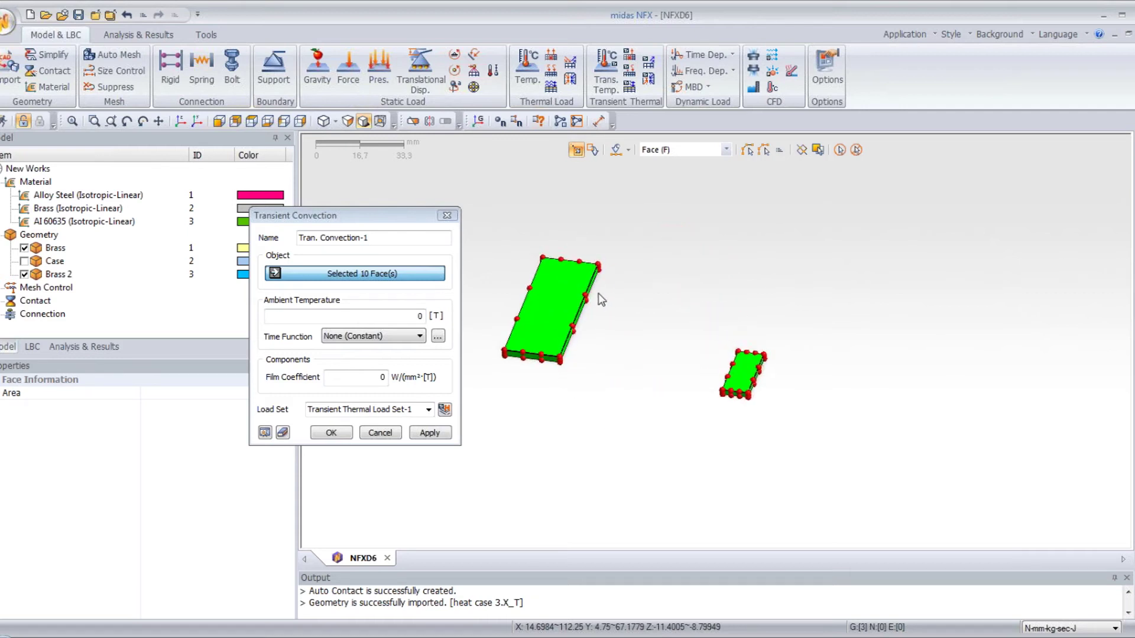
# - Apply convection to the plate faces: ambient 1, External temperature, film 0.0004, load set Trans convection
pyautogui.click(397, 319)
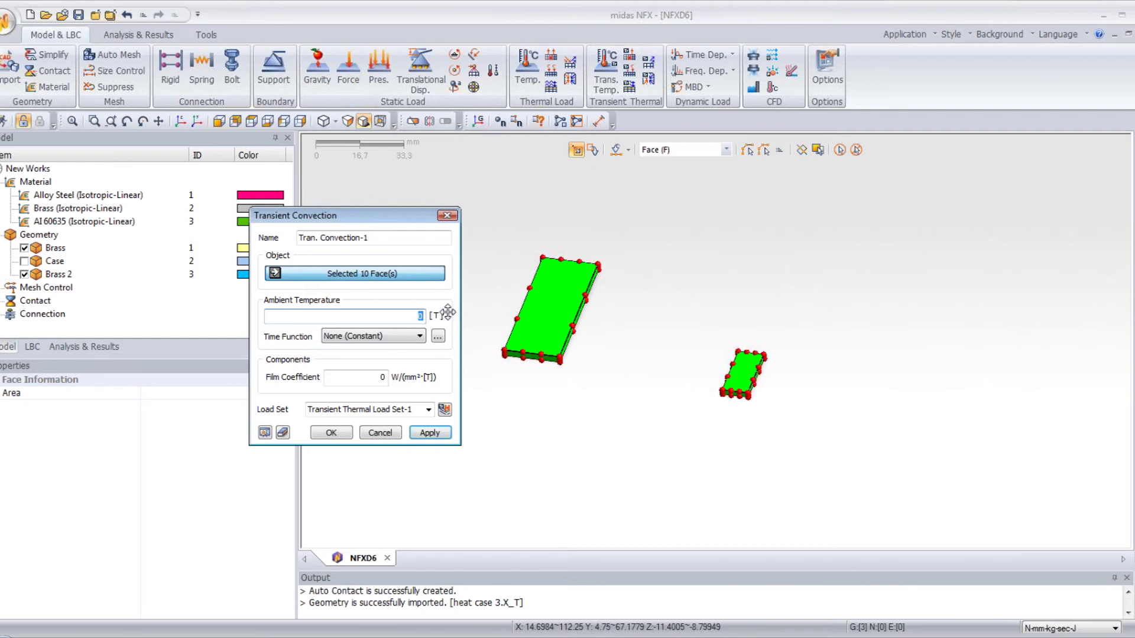
pyautogui.press('BackSpace')
pyautogui.write('1')
pyautogui.click(412, 338)
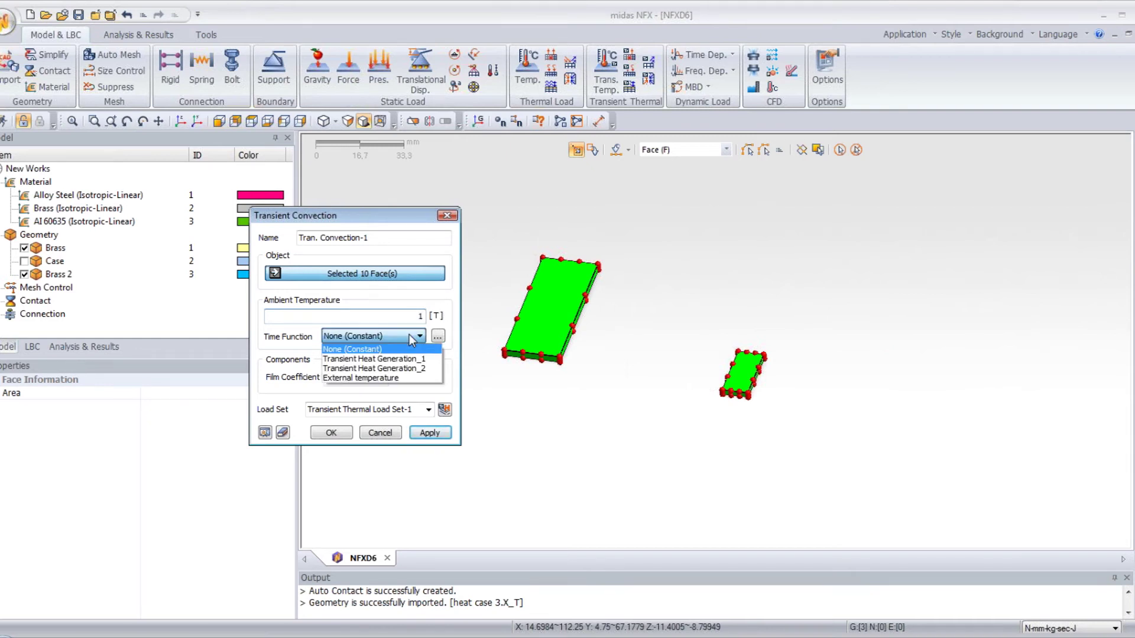
pyautogui.click(410, 378)
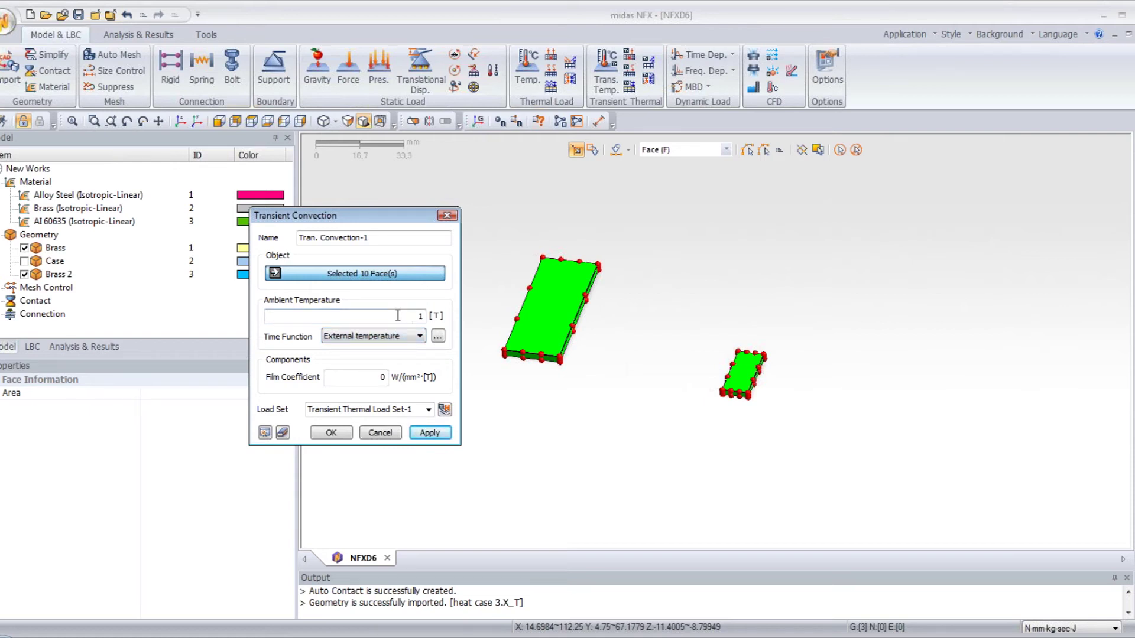
pyautogui.click(376, 374)
pyautogui.write('0004')
pyautogui.click(414, 408)
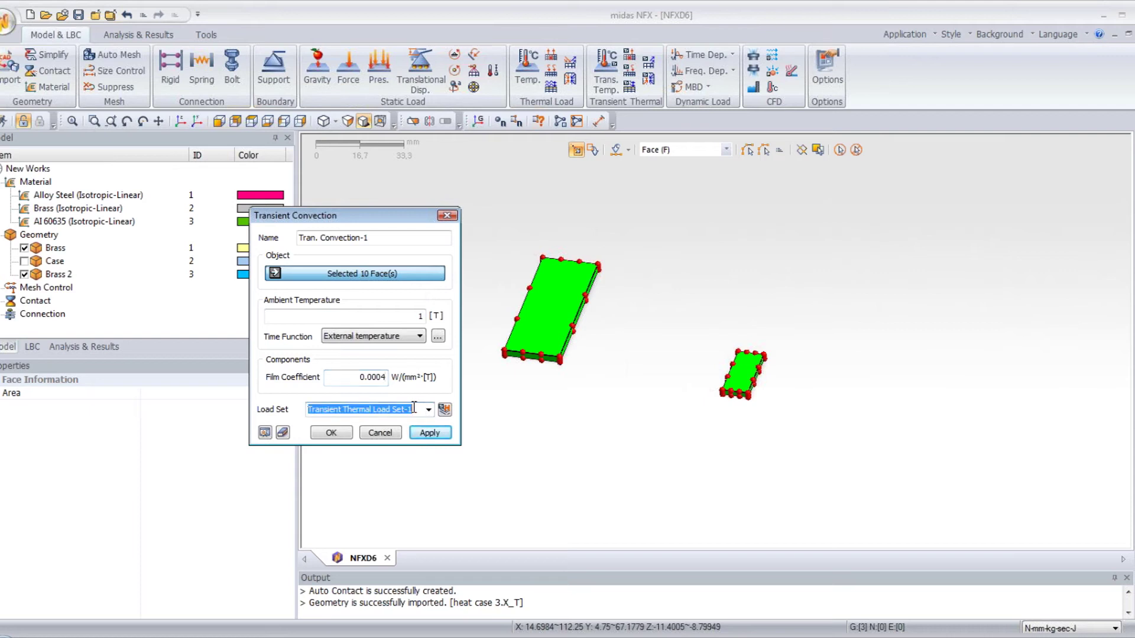
pyautogui.write('Trans convection')
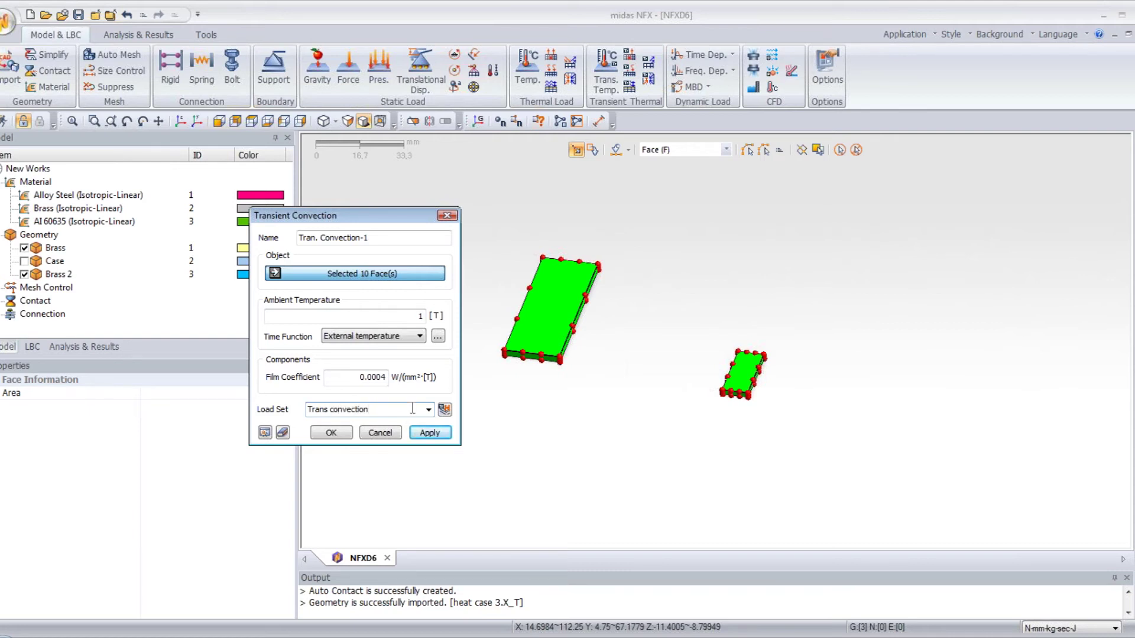
pyautogui.click(438, 433)
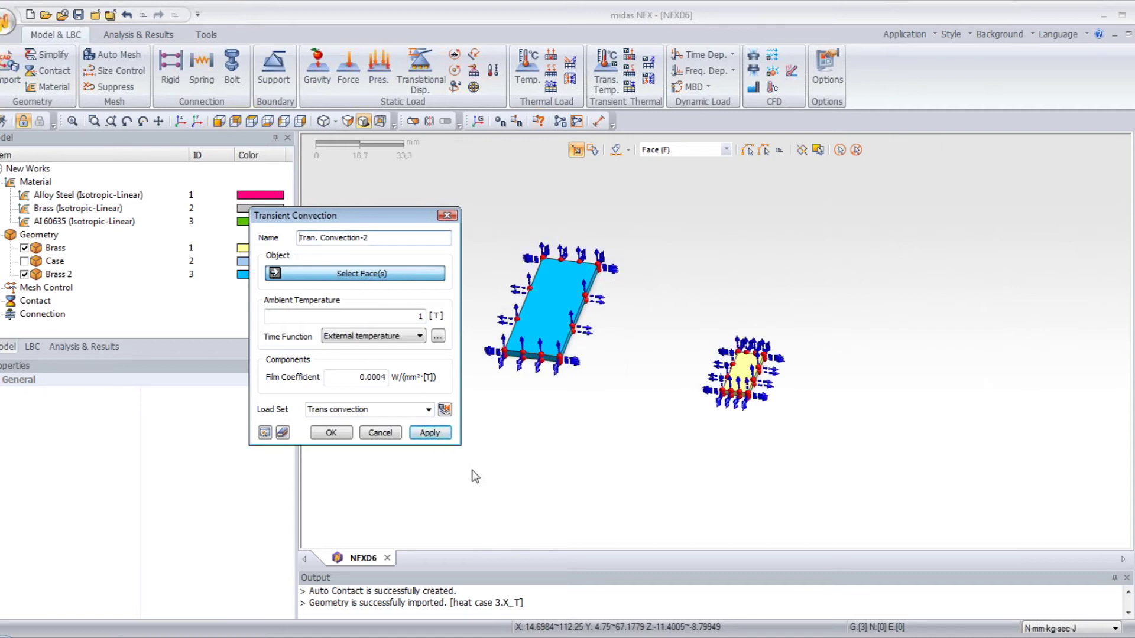
# - Show the Case housing alone and select its faces, excluding the inner plate and pocket faces
pyautogui.click(54, 261)
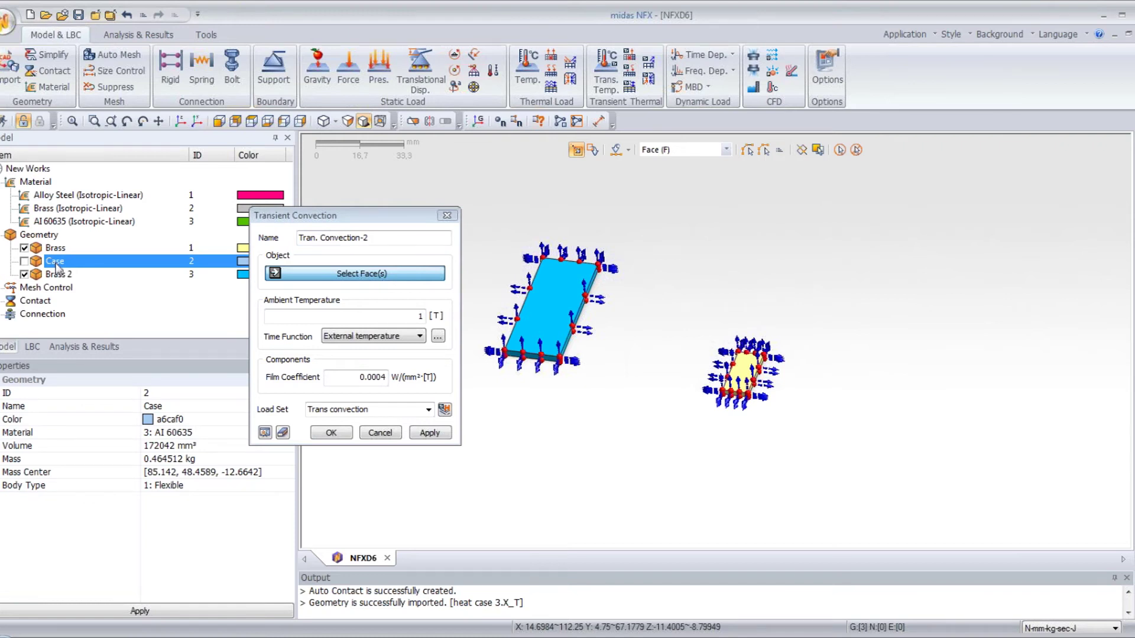
pyautogui.rightClick(58, 268)
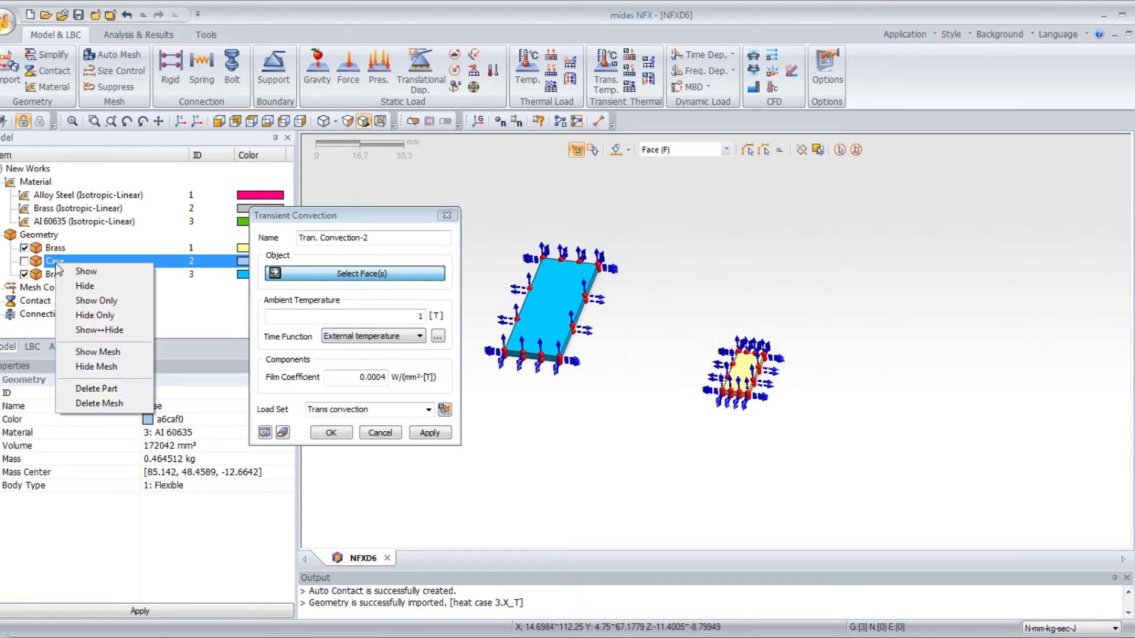
pyautogui.click(84, 299)
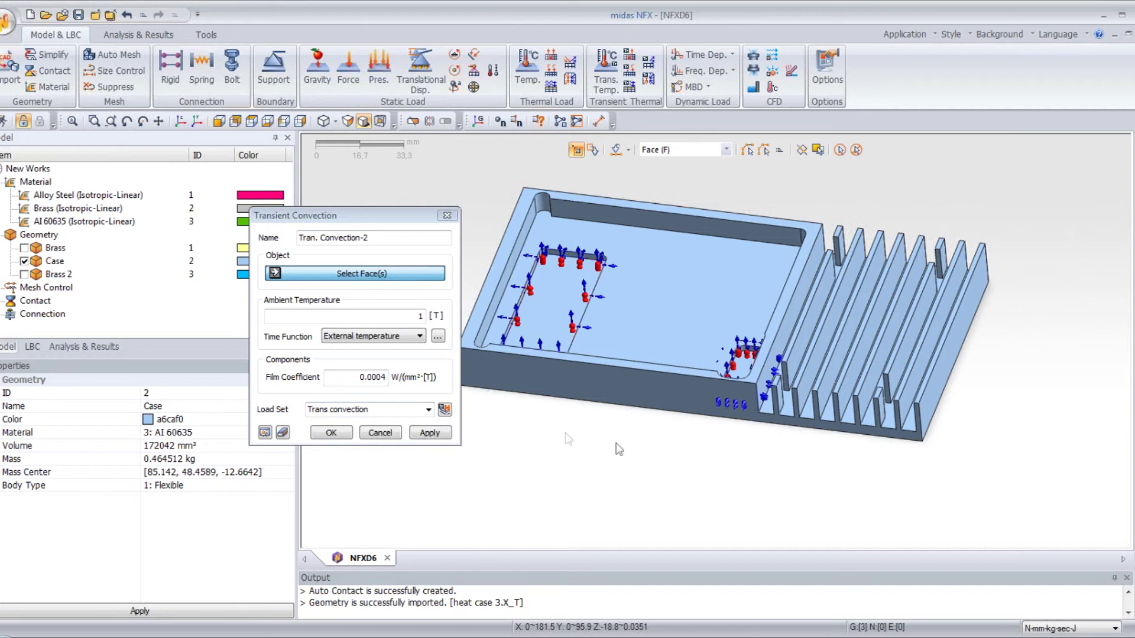
pyautogui.scroll(-3, 658, 436)
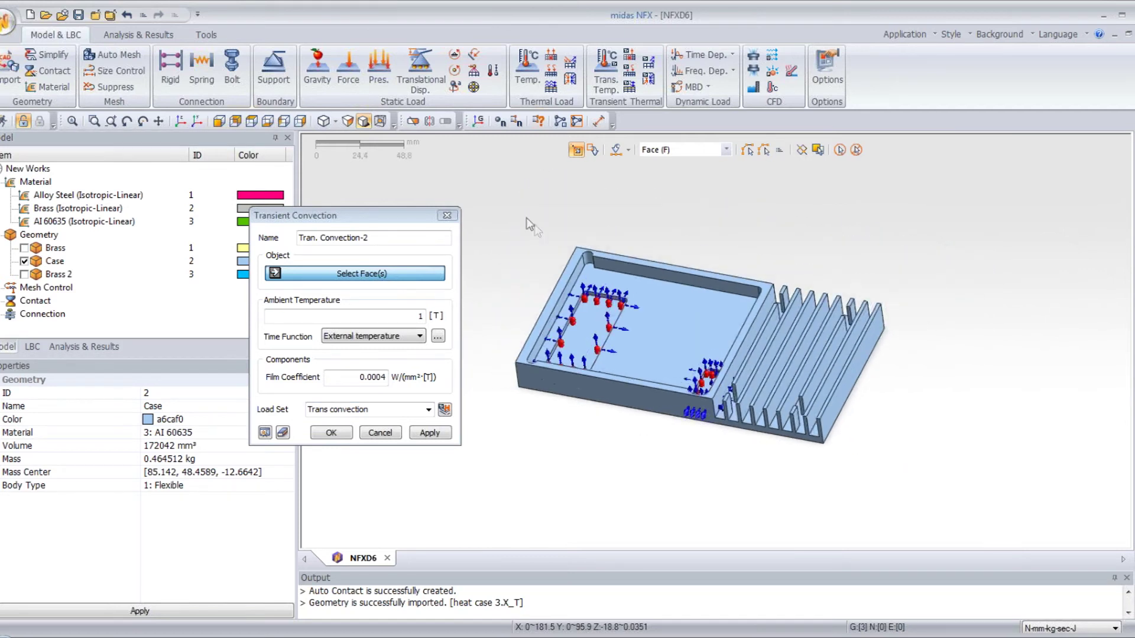
pyautogui.moveTo(675, 488); pyautogui.dragTo(859, 527)
pyautogui.moveTo(859, 527); pyautogui.dragTo(699, 496, button='middle')
pyautogui.scroll(2, 685, 495)
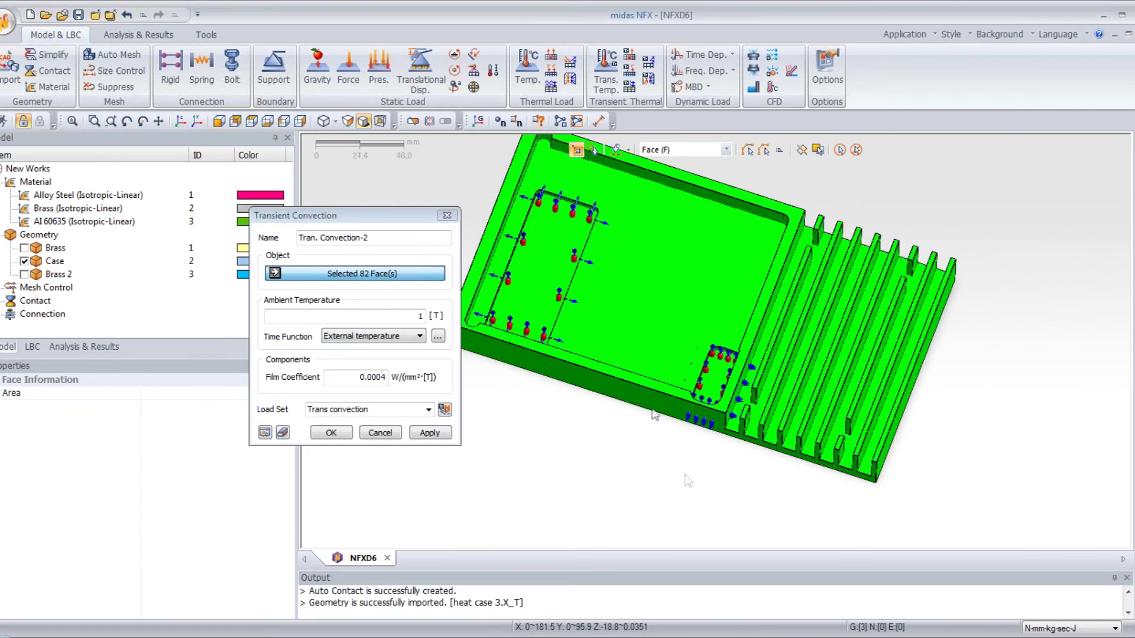
pyautogui.click(532, 268)
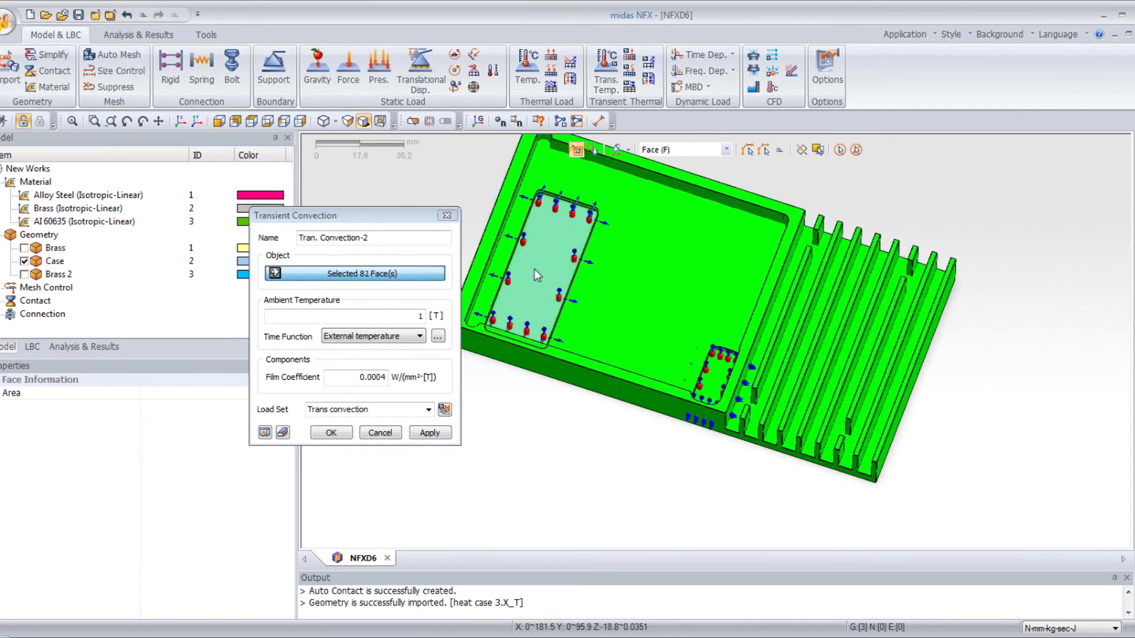
pyautogui.click(716, 385)
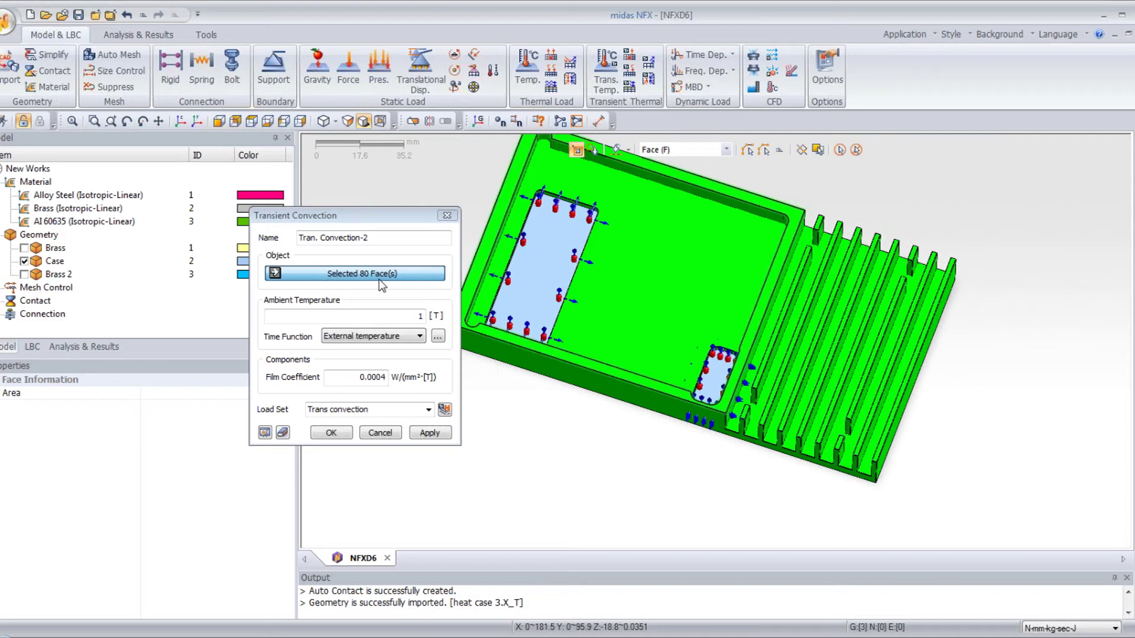
# - Apply the same External temperature, 0.0004 film coefficient convection to the housing faces
pyautogui.click(376, 335)
pyautogui.click(378, 342)
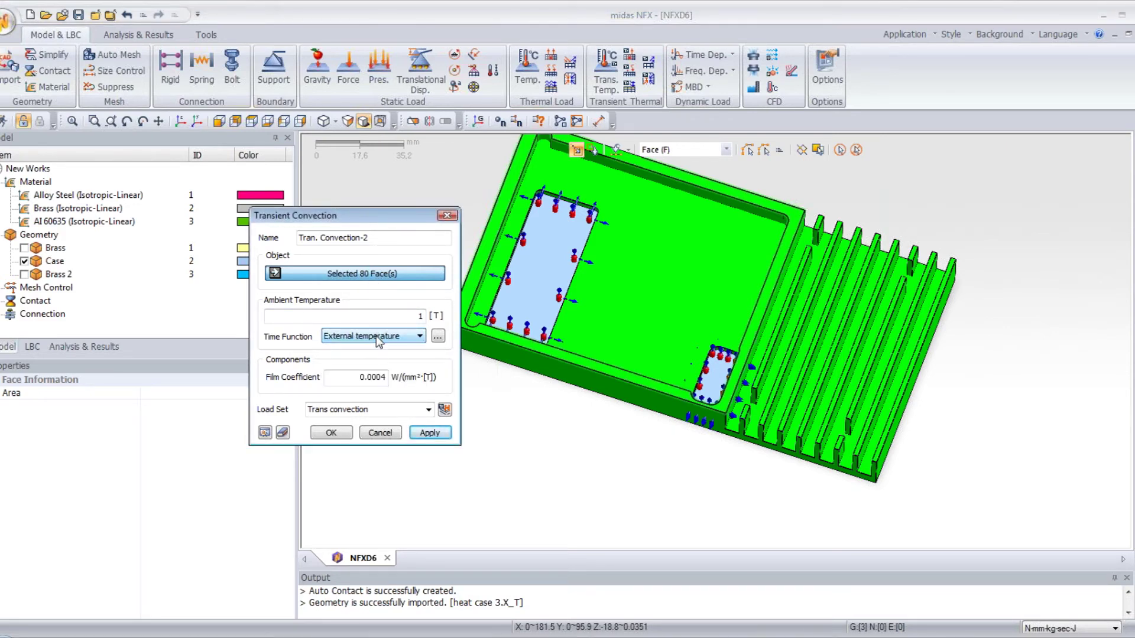
pyautogui.click(347, 373)
pyautogui.click(364, 410)
pyautogui.click(389, 411)
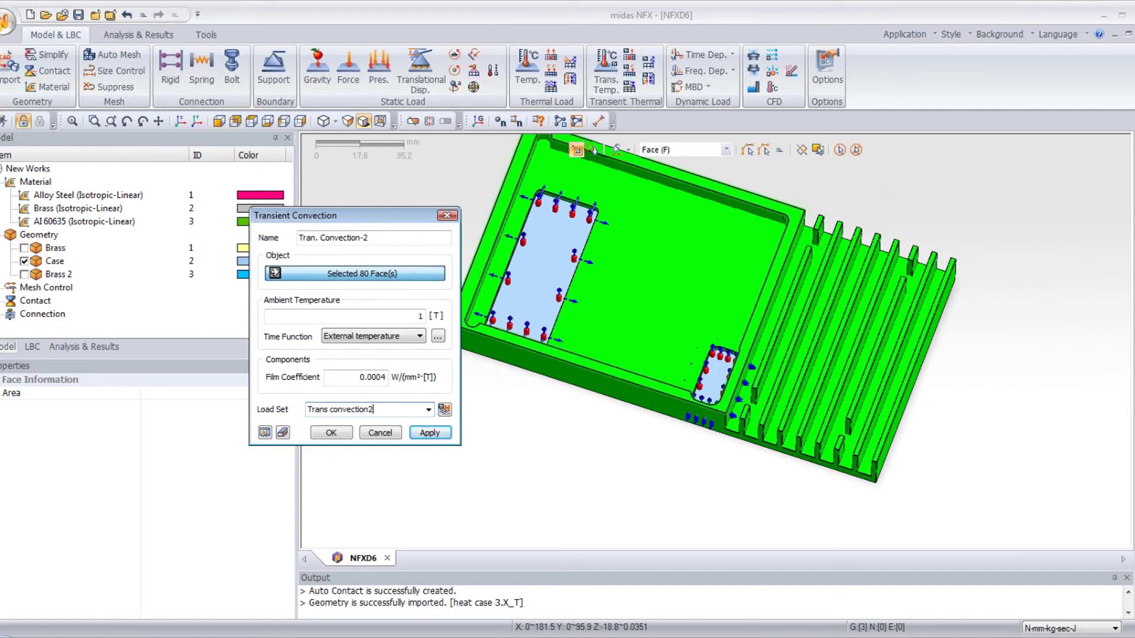
pyautogui.click(345, 433)
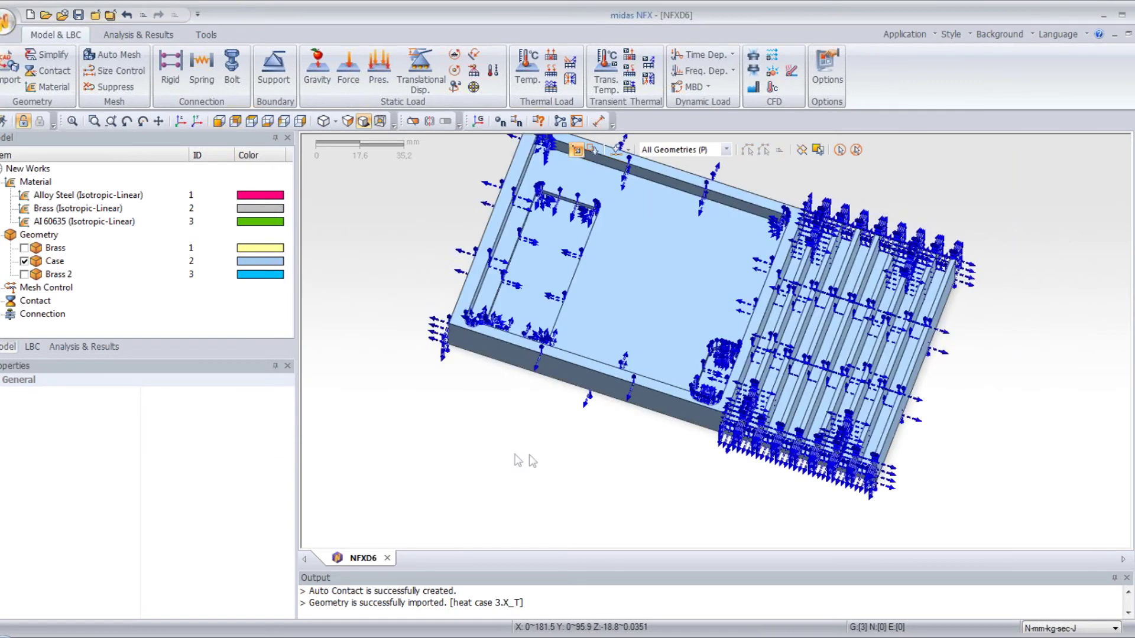
pyautogui.moveTo(532, 461)
pyautogui.mouseDown(button='middle')
pyautogui.moveTo(561, 447)
pyautogui.moveTo(548, 450)
pyautogui.mouseUp(button='middle')
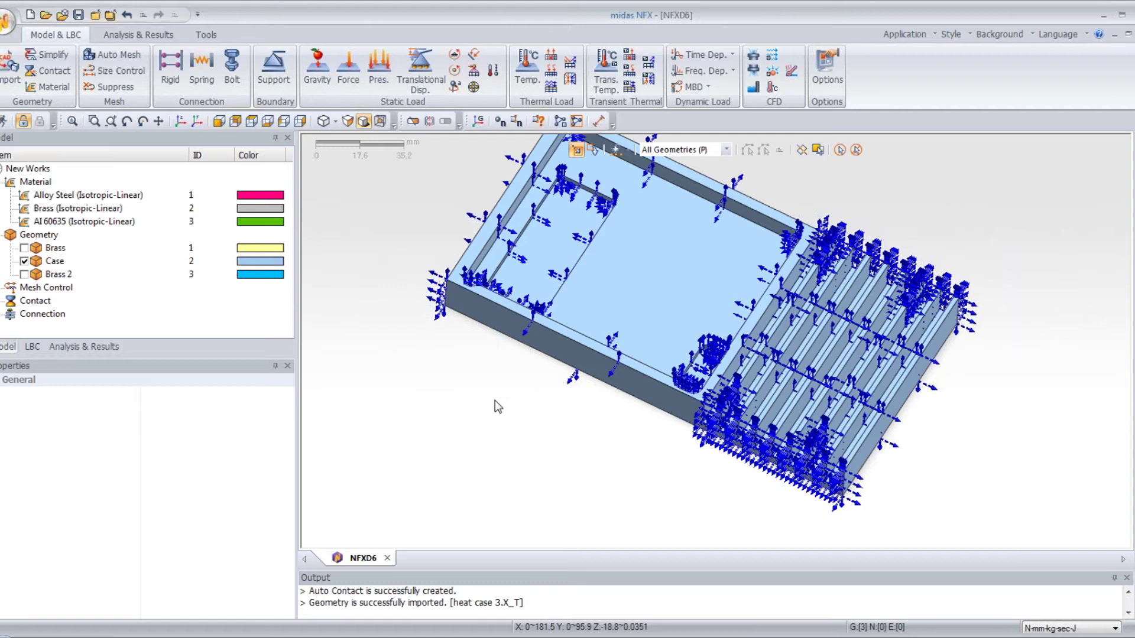
# - Hide Case, show Brass 2, hide all load labels, and zoom in on the two plates
pyautogui.click(24, 262)
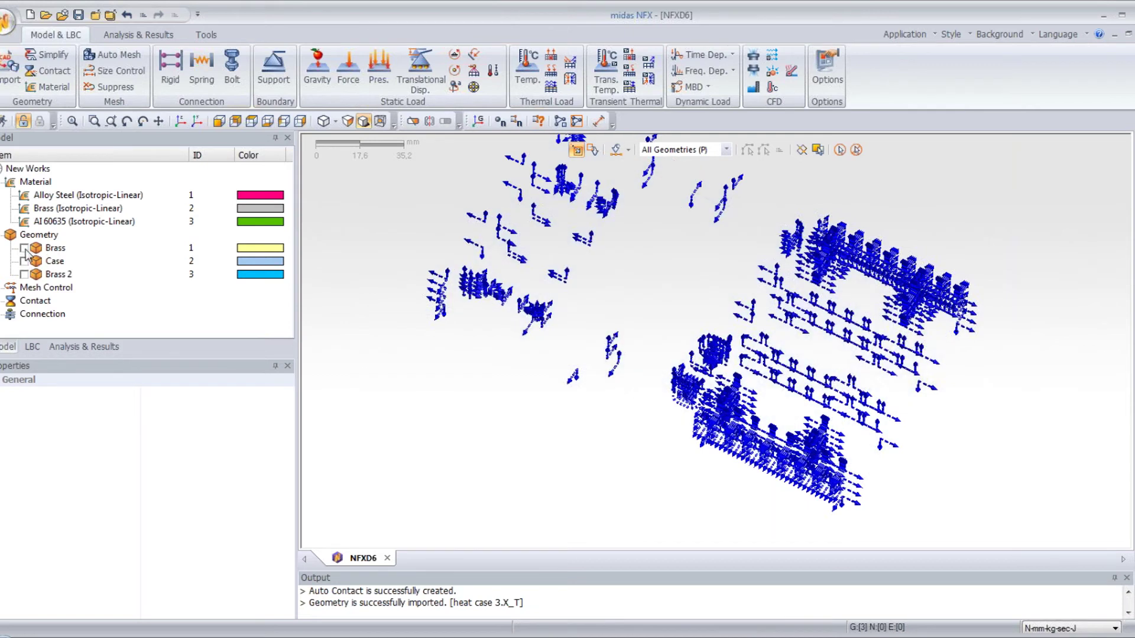
pyautogui.click(24, 275)
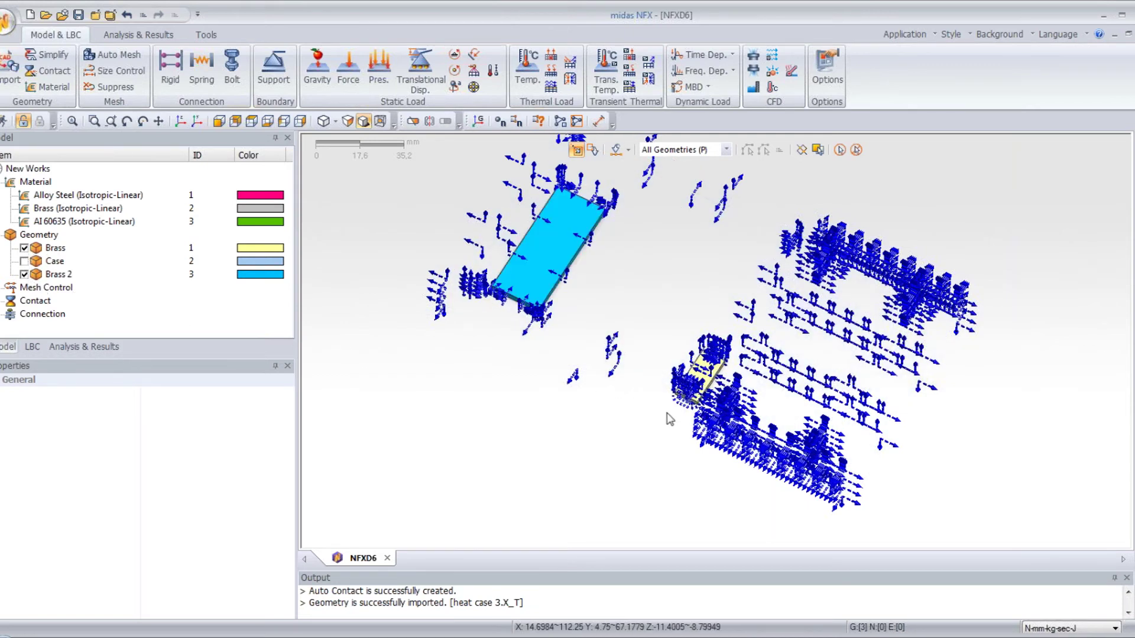
pyautogui.moveTo(668, 416); pyautogui.dragTo(612, 389, button='middle')
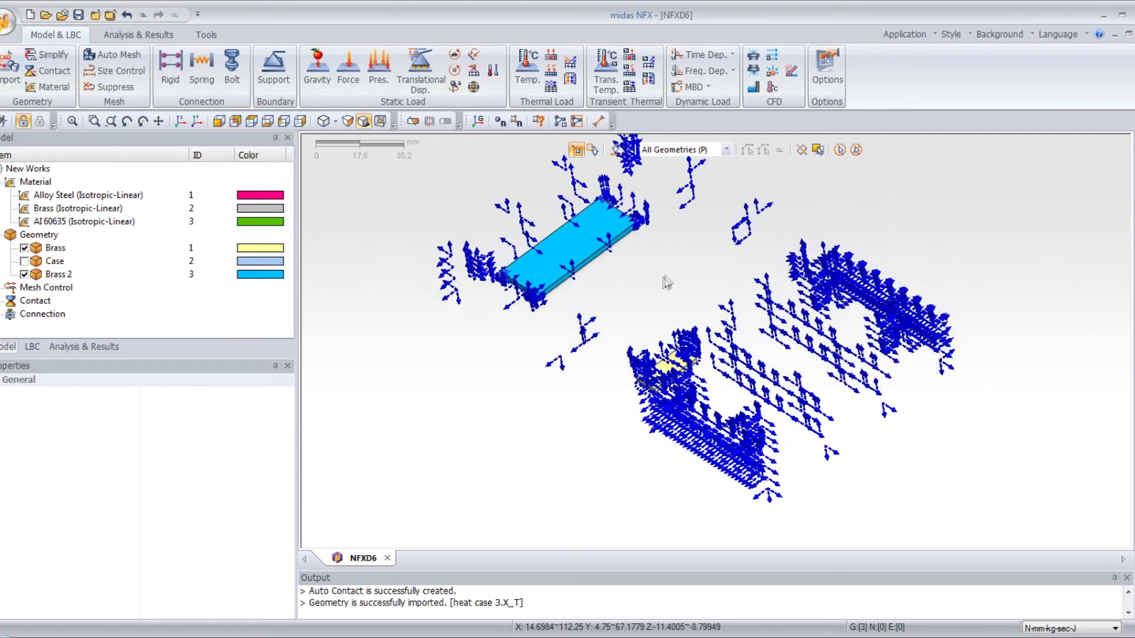
pyautogui.moveTo(666, 283); pyautogui.dragTo(587, 299, button='middle')
pyautogui.rightClick(586, 299)
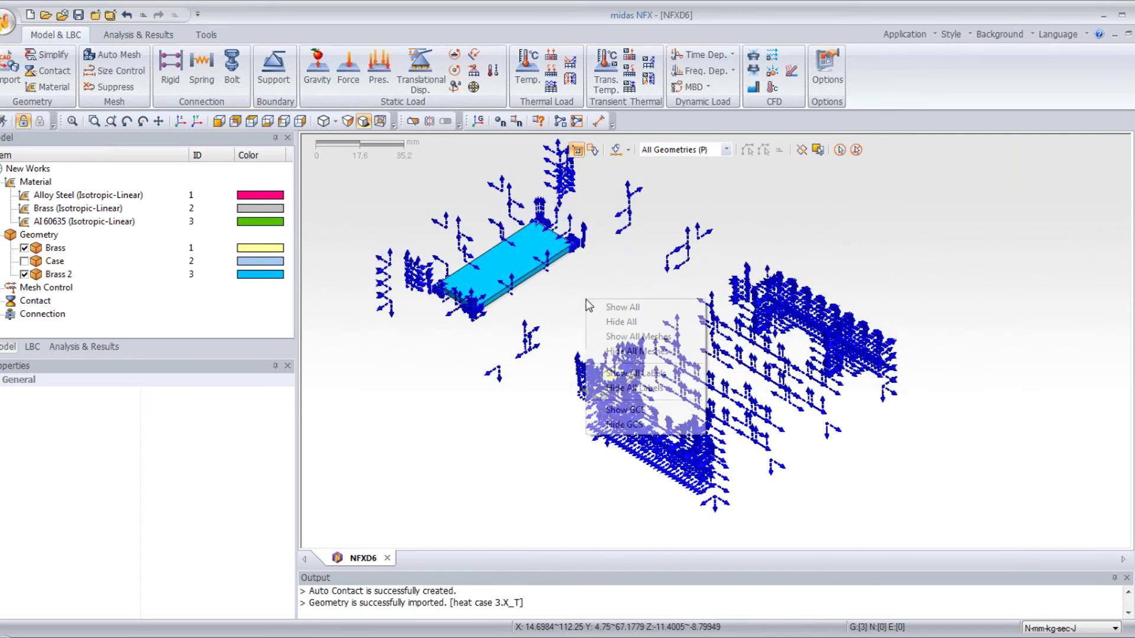
pyautogui.click(633, 389)
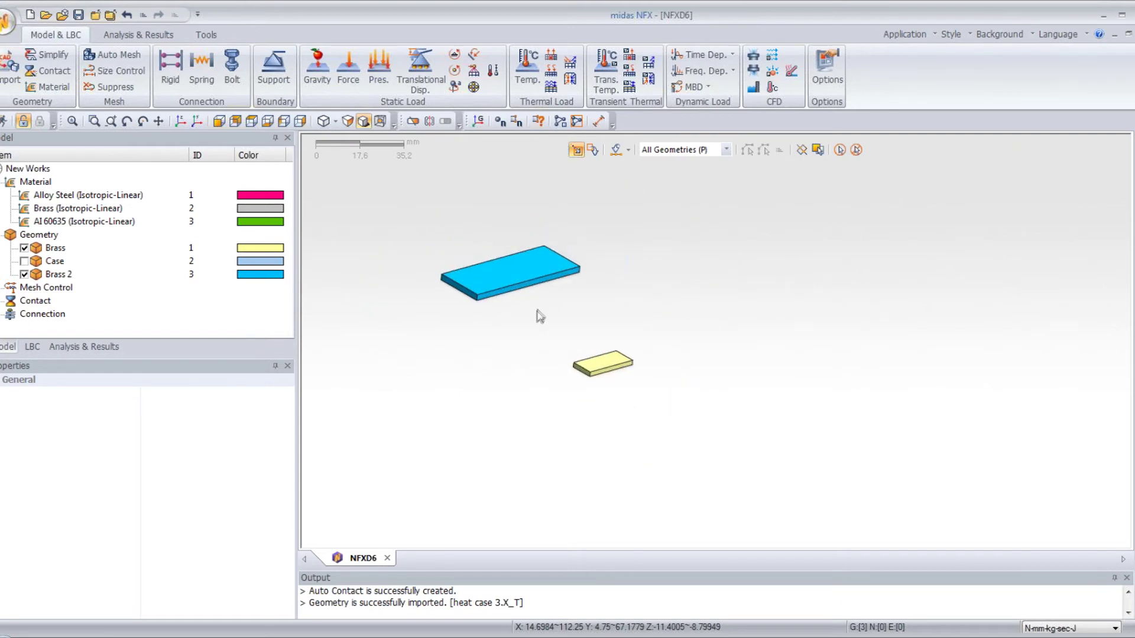
pyautogui.scroll(2, 539, 316)
pyautogui.moveTo(542, 335); pyautogui.dragTo(654, 416, button='middle')
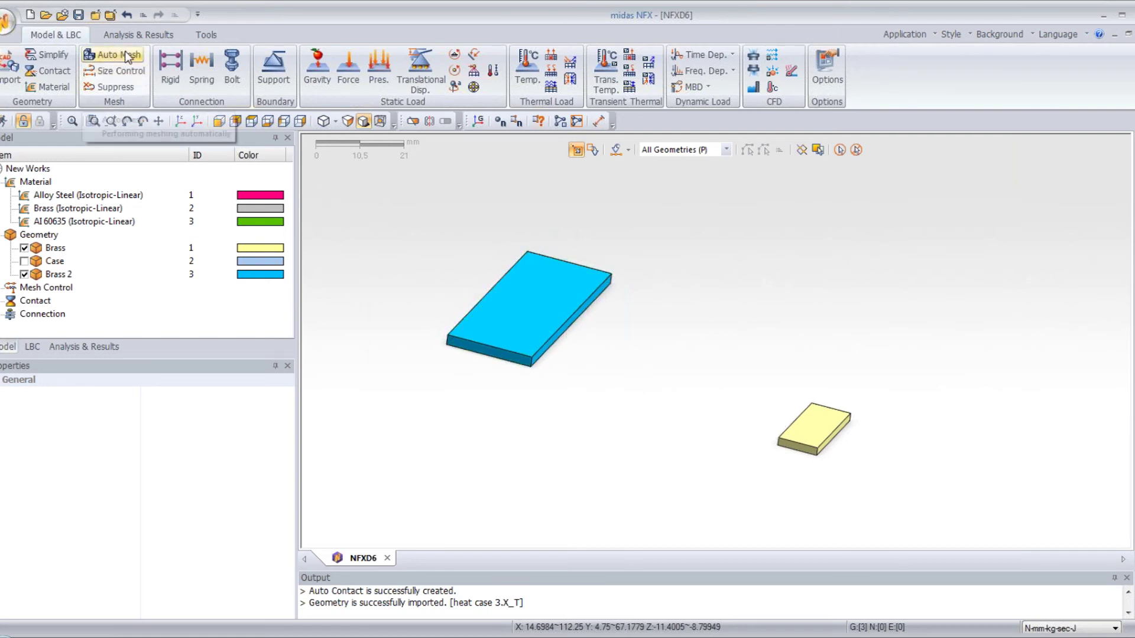
# - Give four short edges of the blue plate a Number of Divisions size control of 2
pyautogui.click(122, 75)
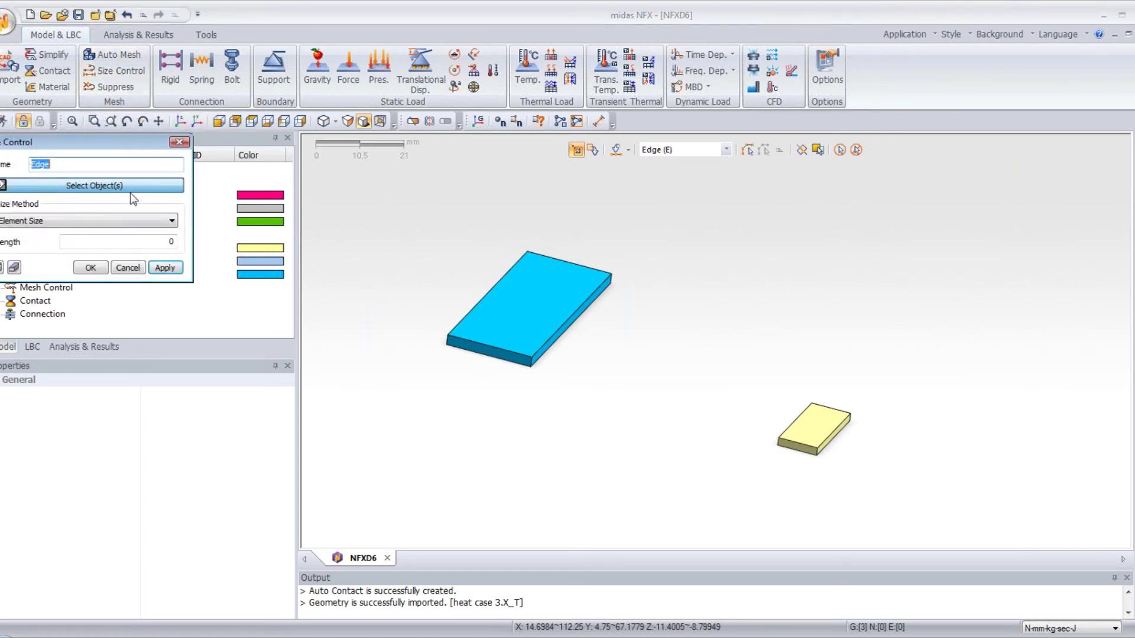
pyautogui.moveTo(107, 154); pyautogui.dragTo(308, 300)
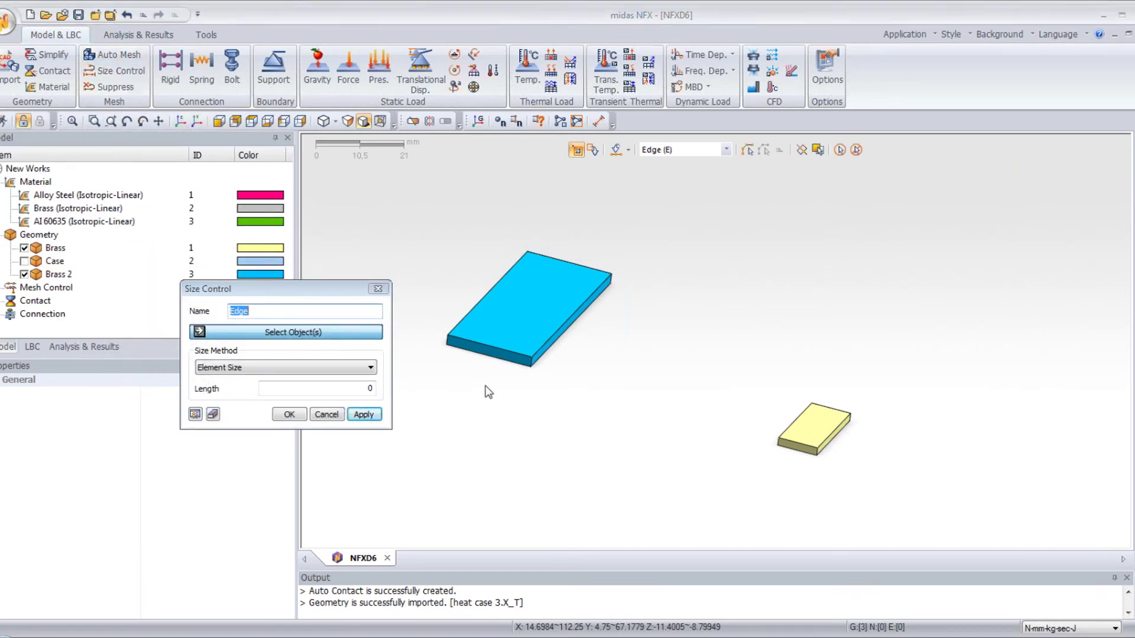
pyautogui.scroll(3, 488, 378)
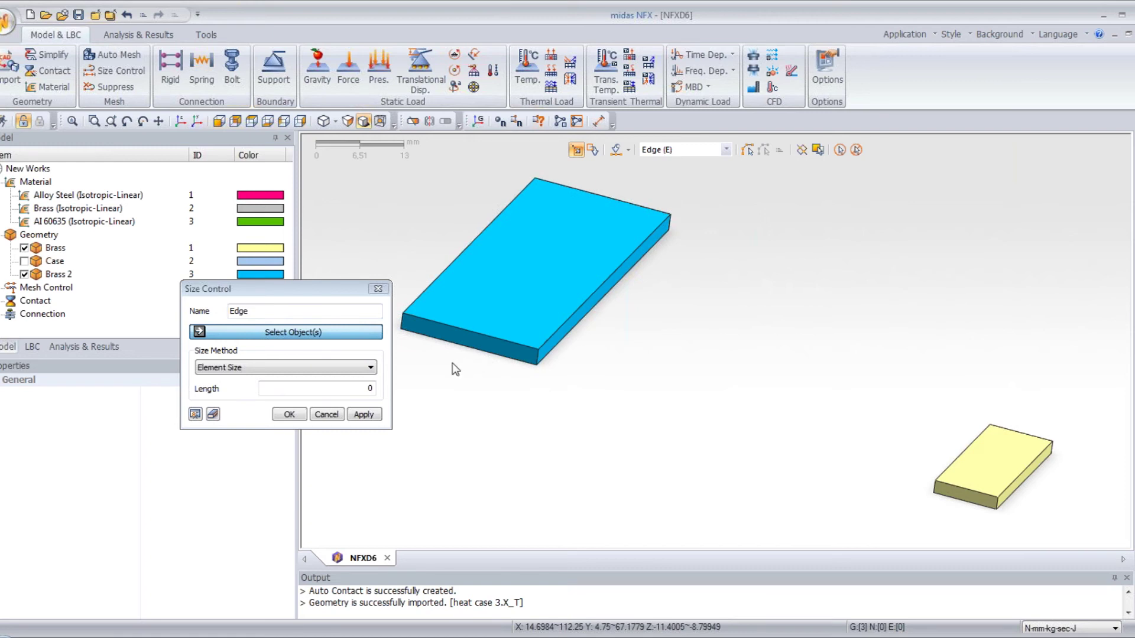
pyautogui.click(270, 367)
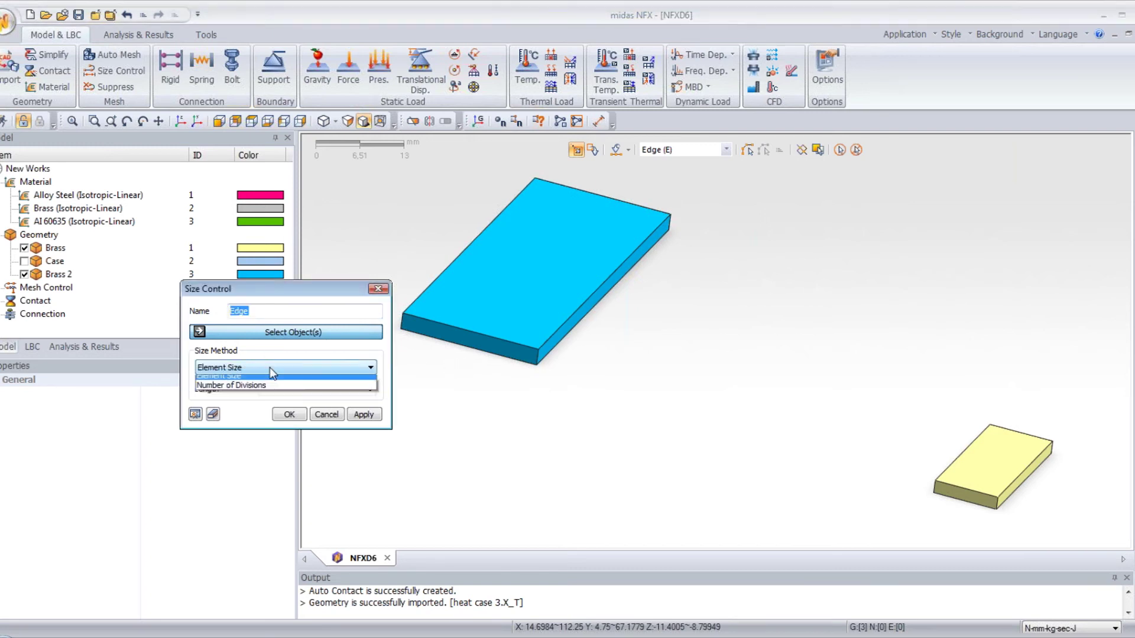
pyautogui.click(297, 382)
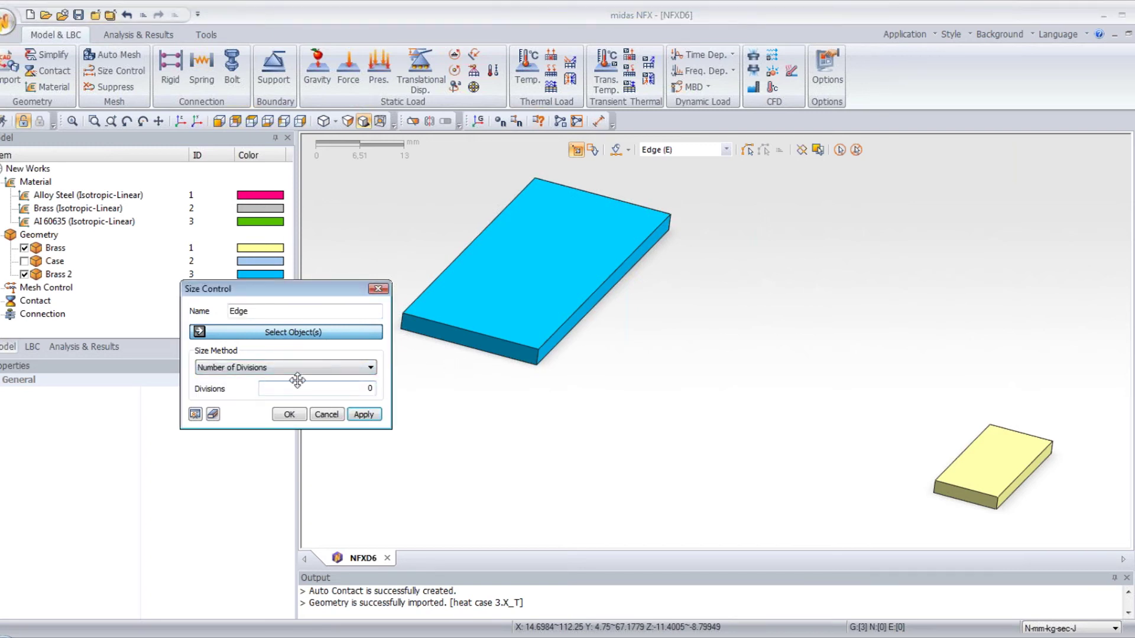
pyautogui.click(537, 358)
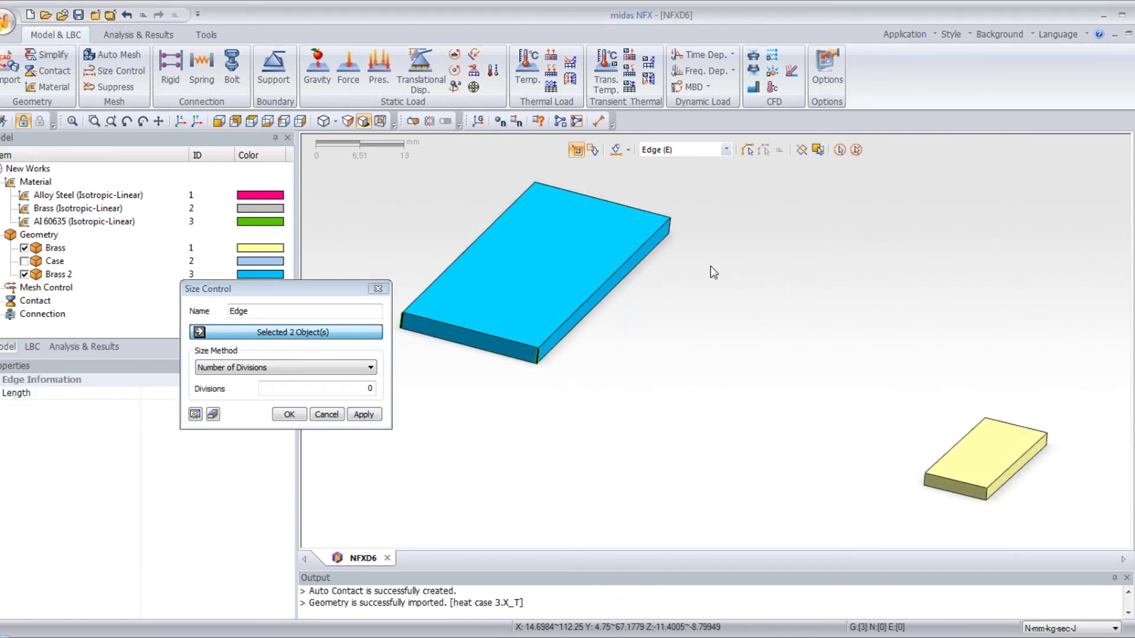
pyautogui.moveTo(710, 266); pyautogui.dragTo(627, 354, button='middle')
pyautogui.click(778, 266)
pyautogui.click(624, 364)
pyautogui.click(515, 220)
pyautogui.click(332, 391)
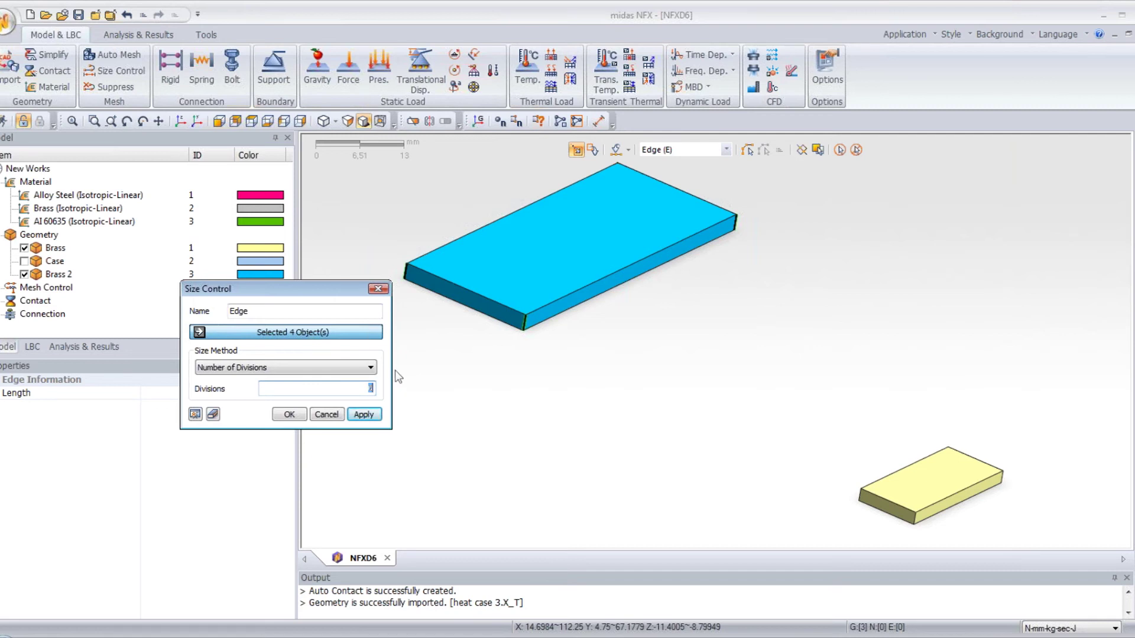
pyautogui.write('2')
pyautogui.click(361, 415)
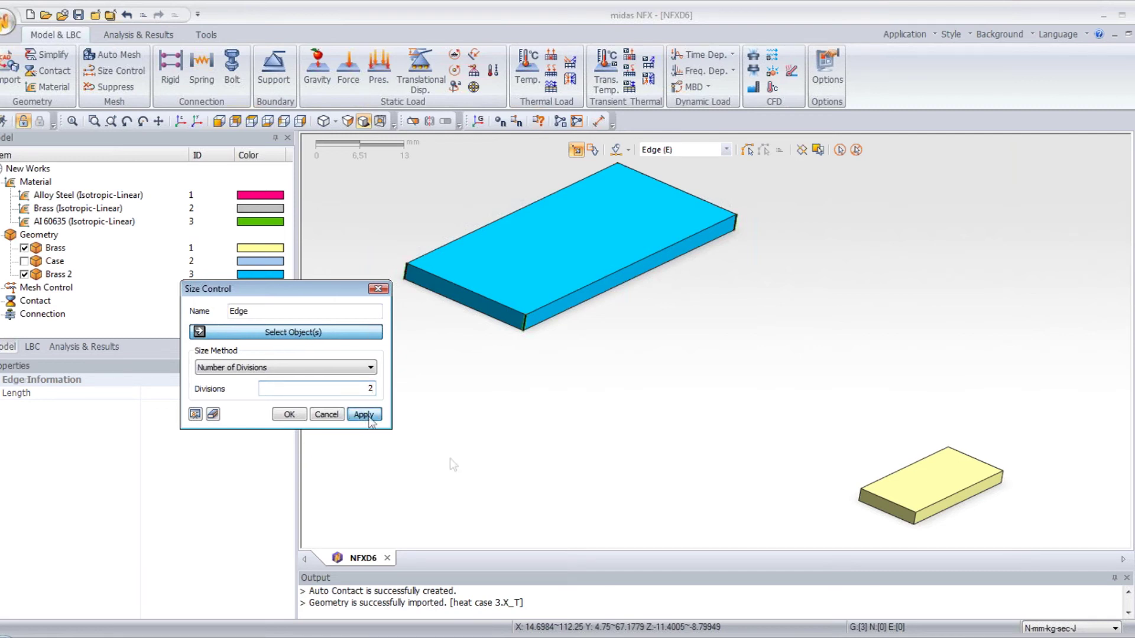
# - Add the yellow plate's short edges to the 2-division edge control and confirm
pyautogui.moveTo(721, 423); pyautogui.dragTo(594, 375, button='middle')
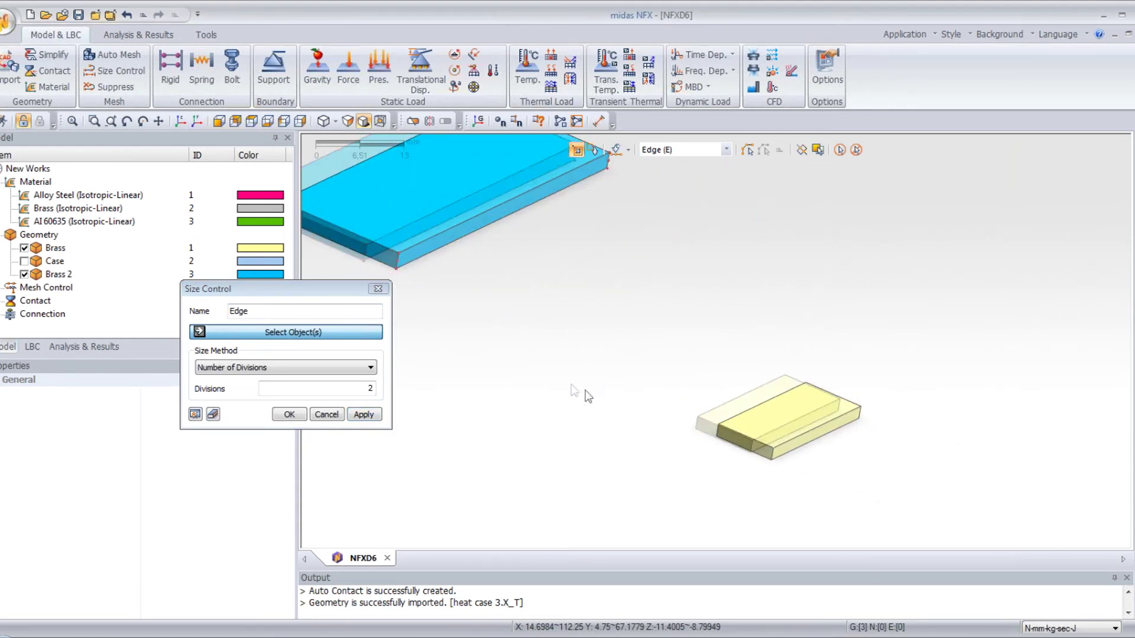
pyautogui.scroll(3, 766, 466)
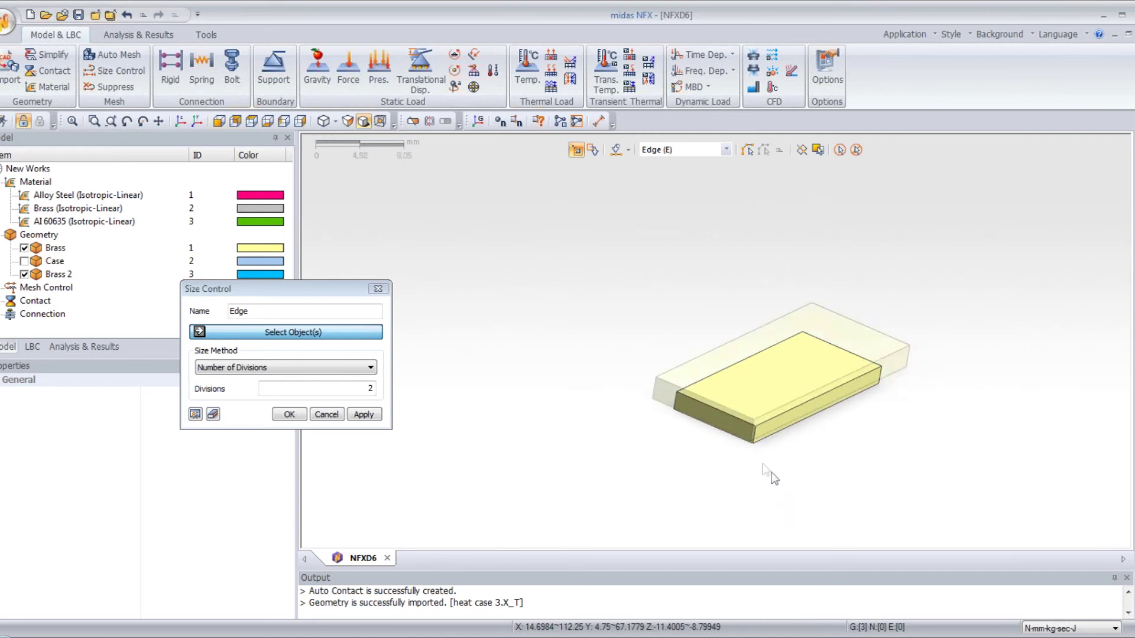
pyautogui.click(752, 425)
pyautogui.click(634, 379)
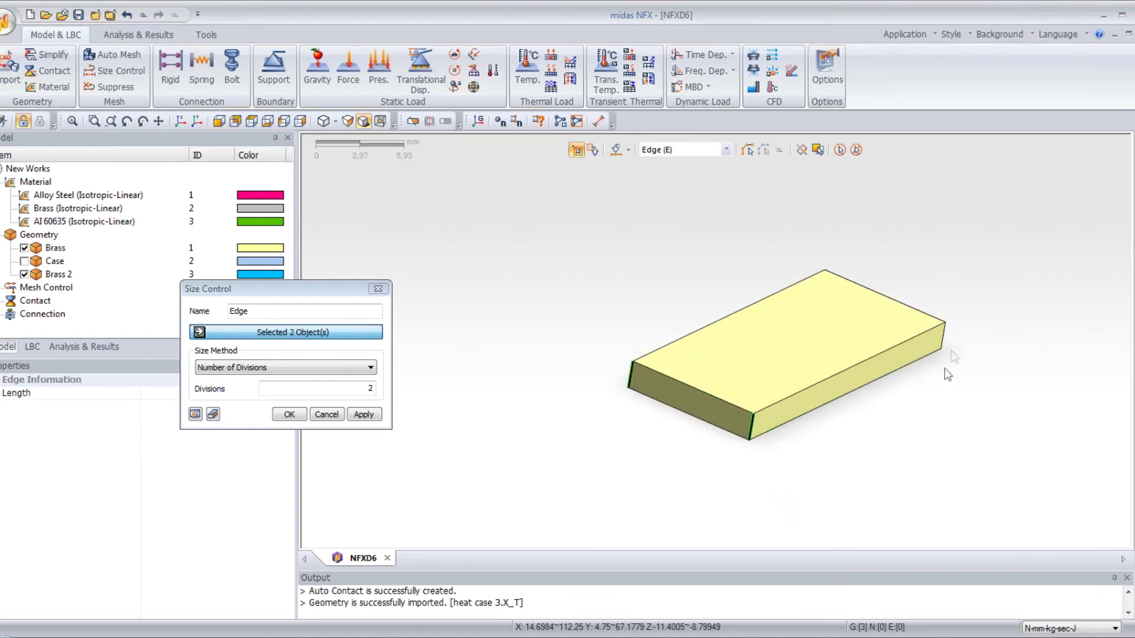
pyautogui.scroll(2, 849, 313)
pyautogui.scroll(-4, 821, 317)
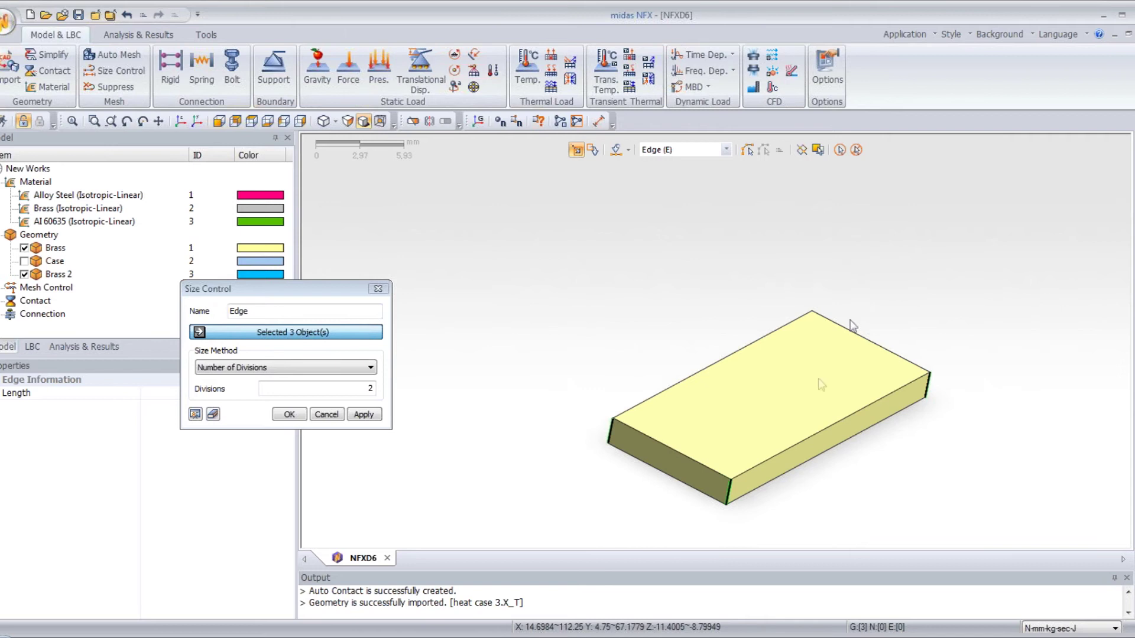
pyautogui.moveTo(796, 269); pyautogui.dragTo(790, 362, button='middle')
pyautogui.click(718, 296)
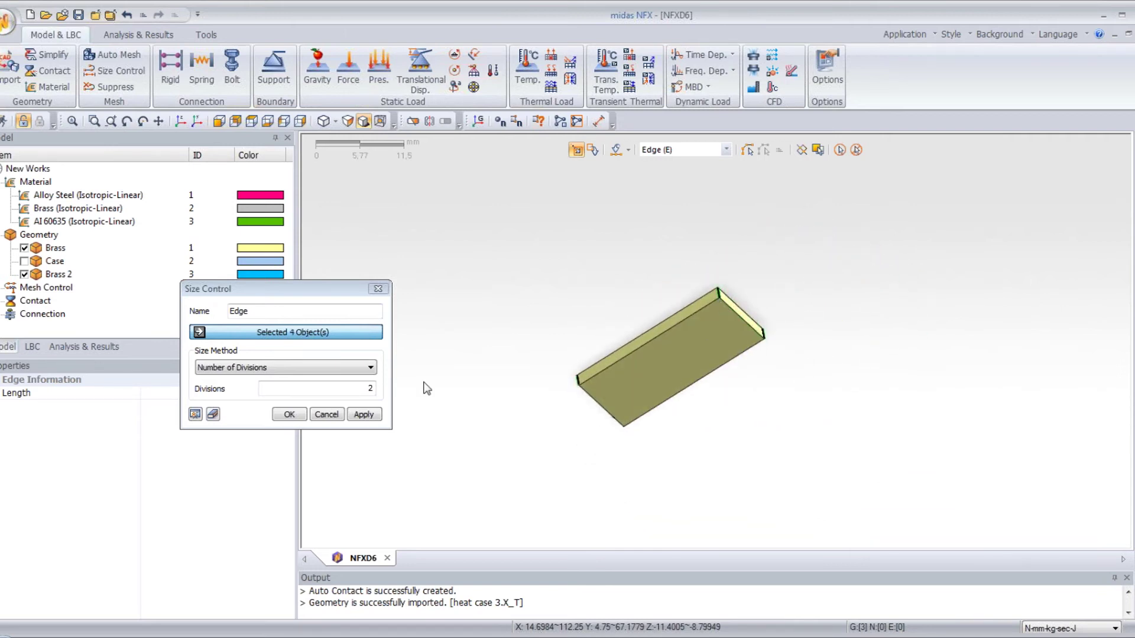
pyautogui.click(289, 414)
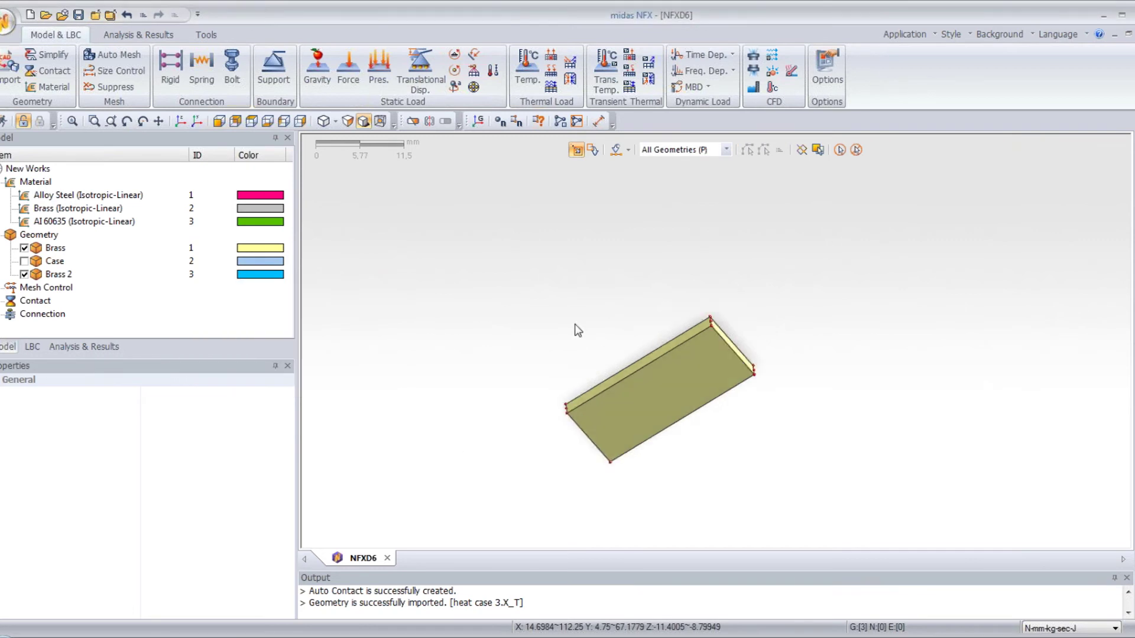
pyautogui.moveTo(574, 324); pyautogui.dragTo(559, 290, button='middle')
pyautogui.scroll(-3, 532, 325)
pyautogui.moveTo(521, 339); pyautogui.dragTo(601, 260, button='middle')
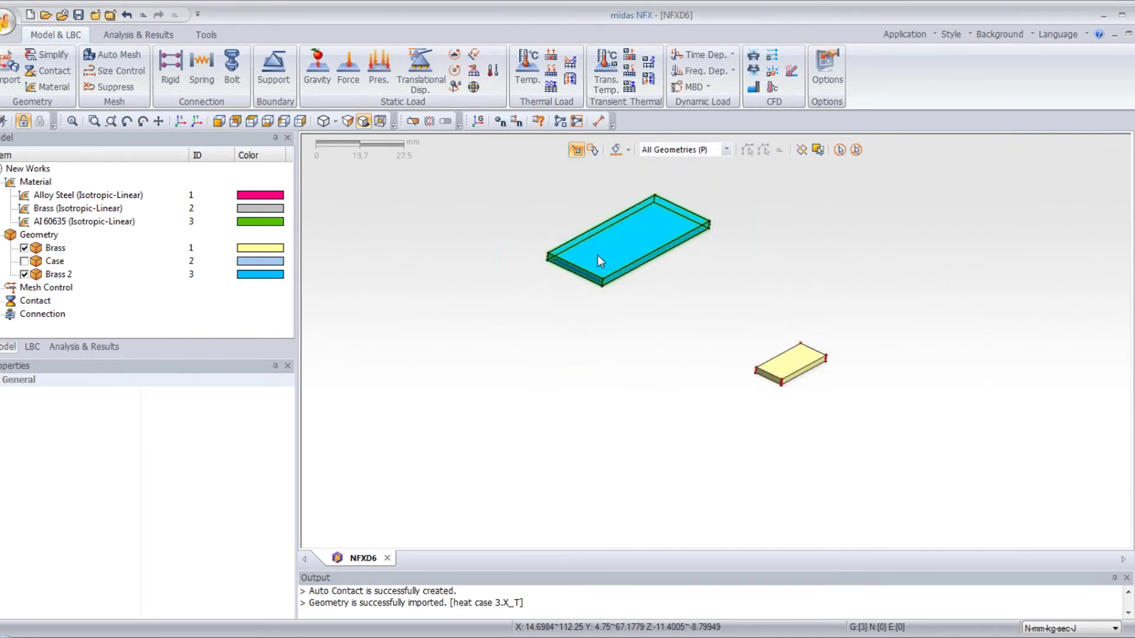
# - Show the Case again and set up Auto Mesh on all three bodies with the Hybrid Mesher
pyautogui.click(25, 261)
pyautogui.moveTo(647, 254); pyautogui.dragTo(537, 246, button='middle')
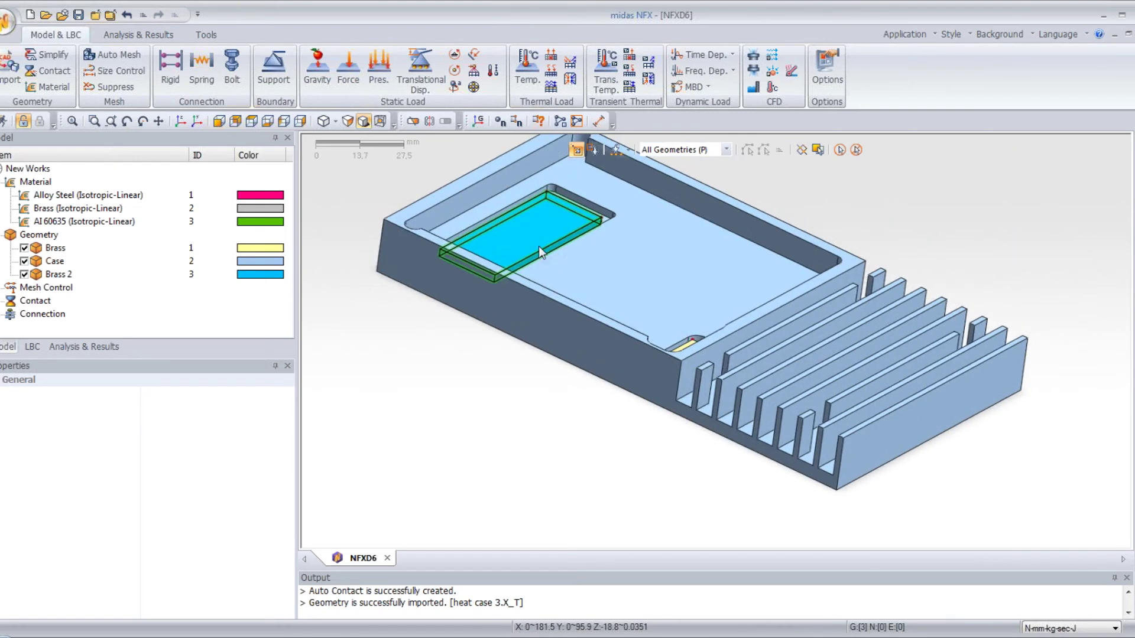
pyautogui.scroll(-2, 616, 235)
pyautogui.moveTo(616, 235); pyautogui.dragTo(590, 259, button='middle')
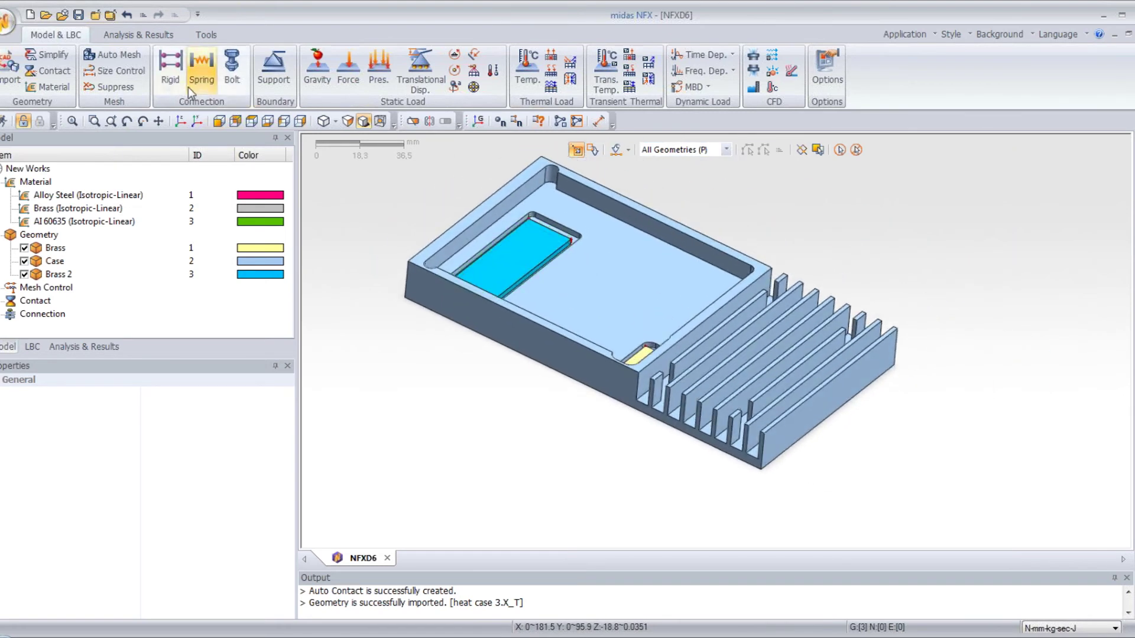
pyautogui.click(140, 72)
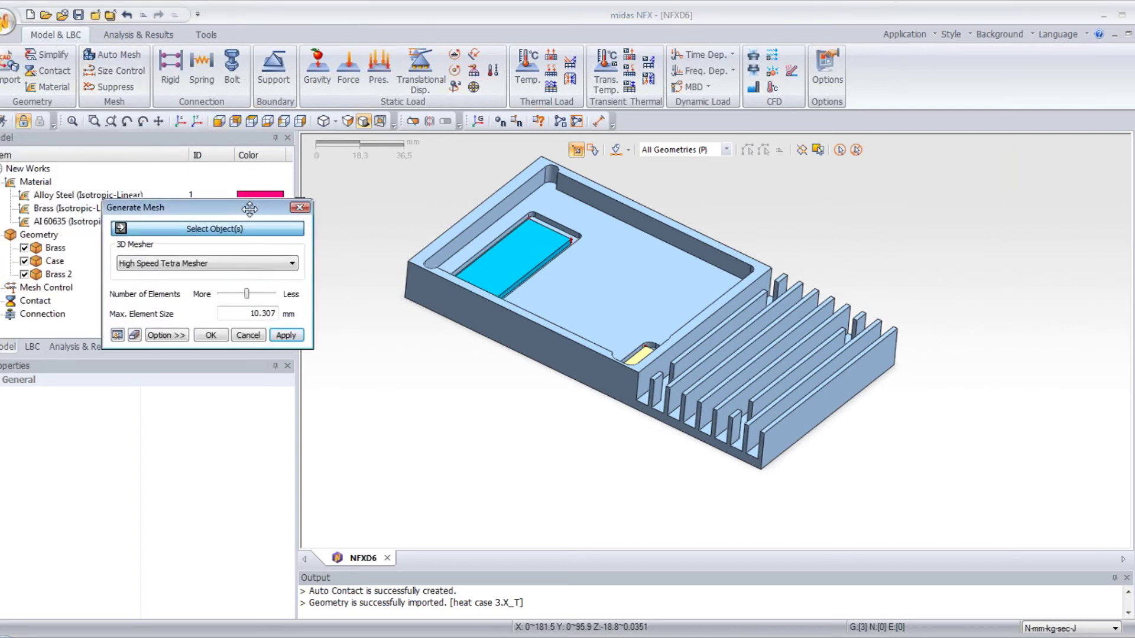
pyautogui.moveTo(249, 209); pyautogui.dragTo(259, 211)
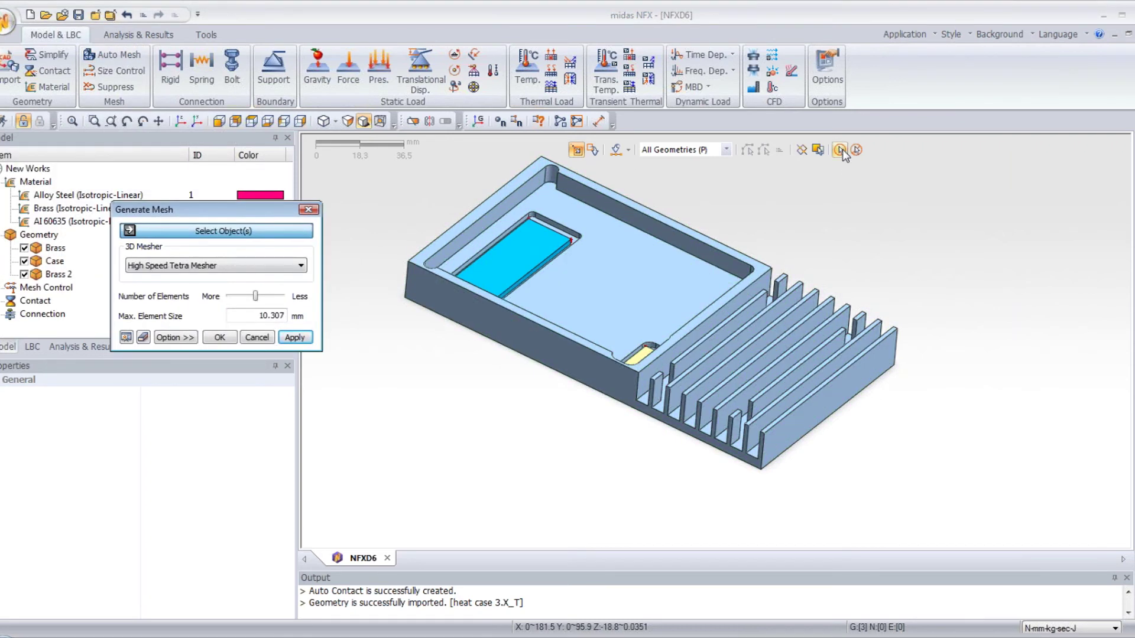
pyautogui.click(840, 150)
pyautogui.click(188, 267)
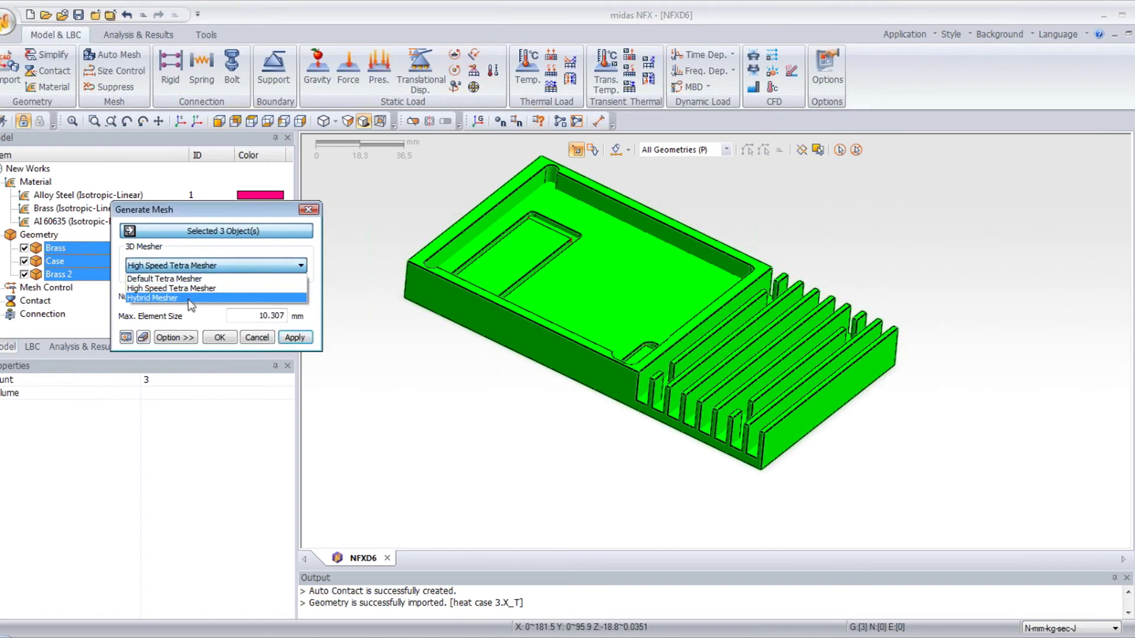
pyautogui.click(190, 298)
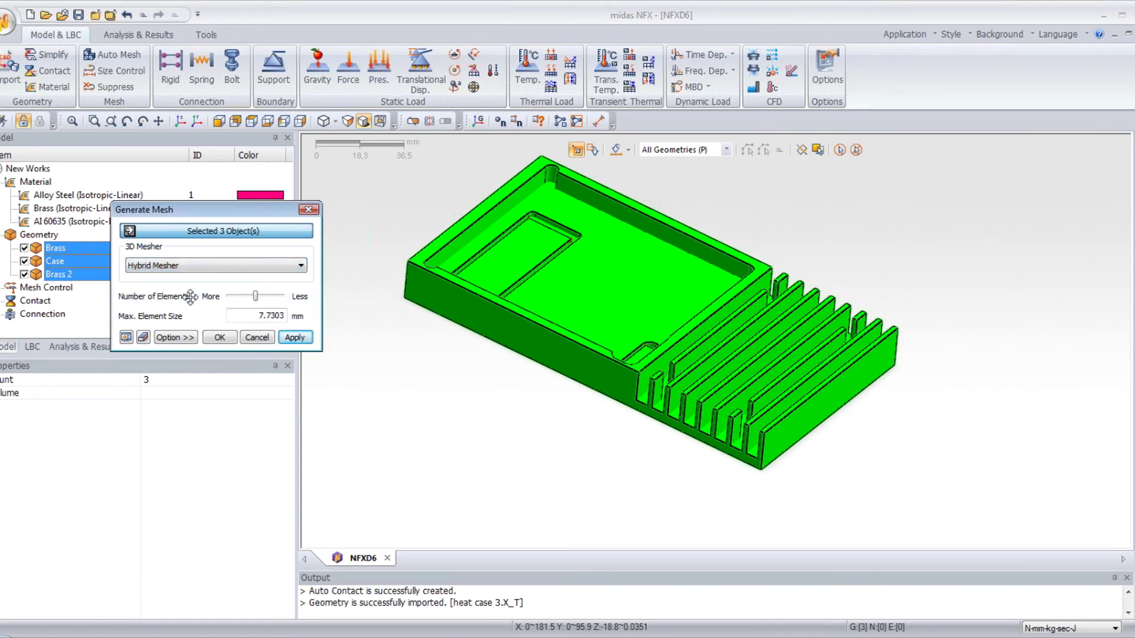
# - Set a user-defined 3 mm element size and turn on Adaptive Seed
pyautogui.click(184, 336)
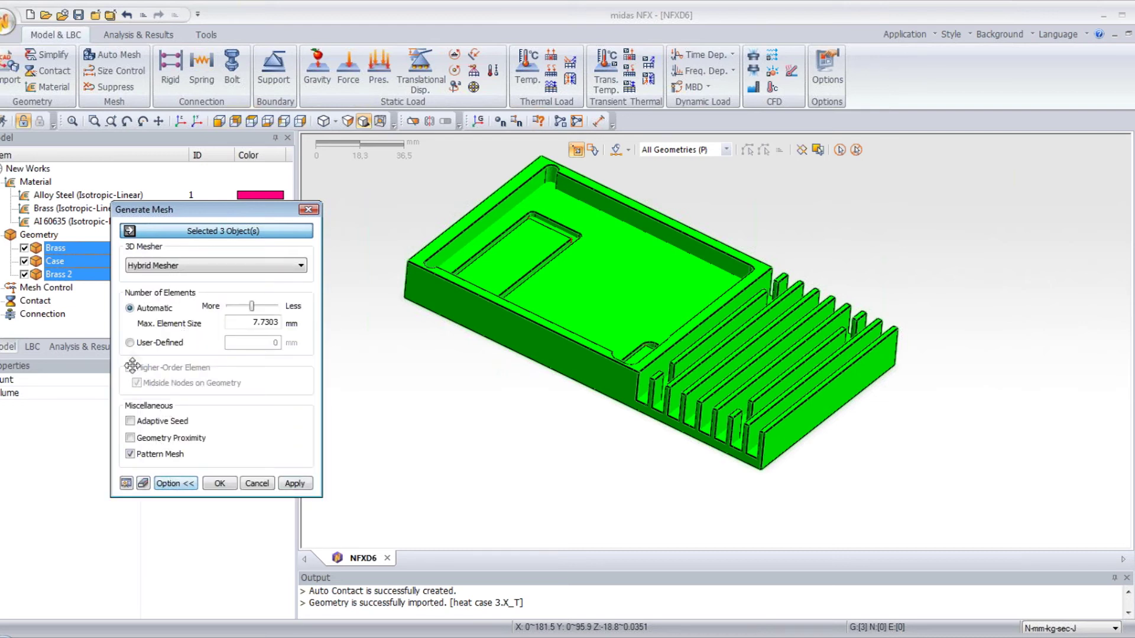
pyautogui.click(129, 343)
pyautogui.doubleClick(269, 343)
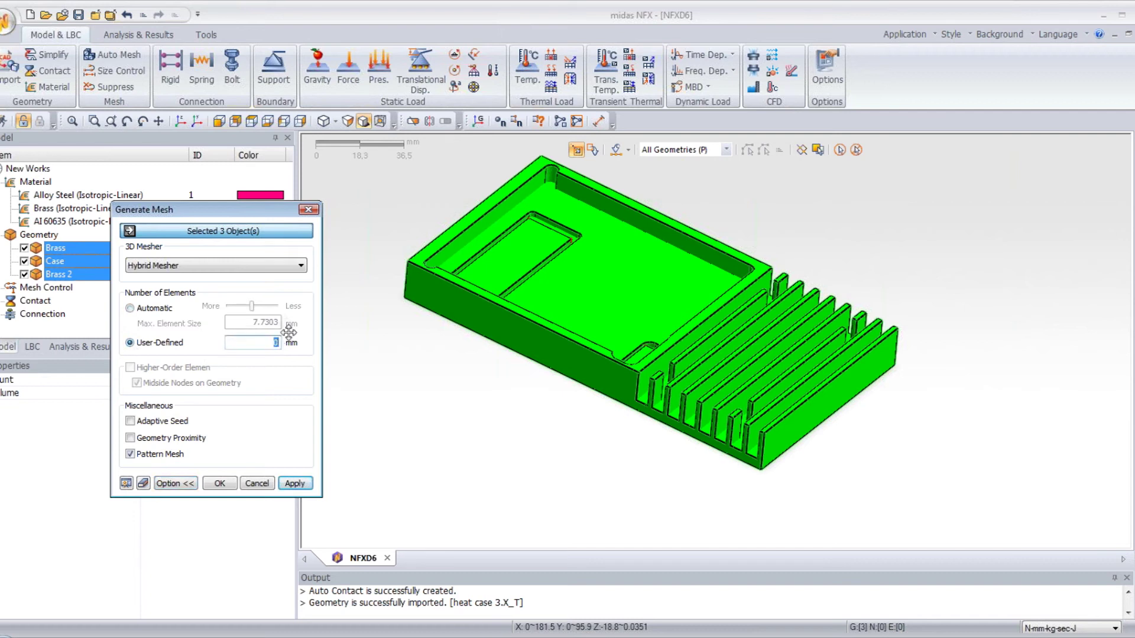
pyautogui.write('3')
pyautogui.click(130, 421)
# - Generate the hybrid mesh of 12020 nodes and 10375 elements, then view it from above
pyautogui.click(219, 483)
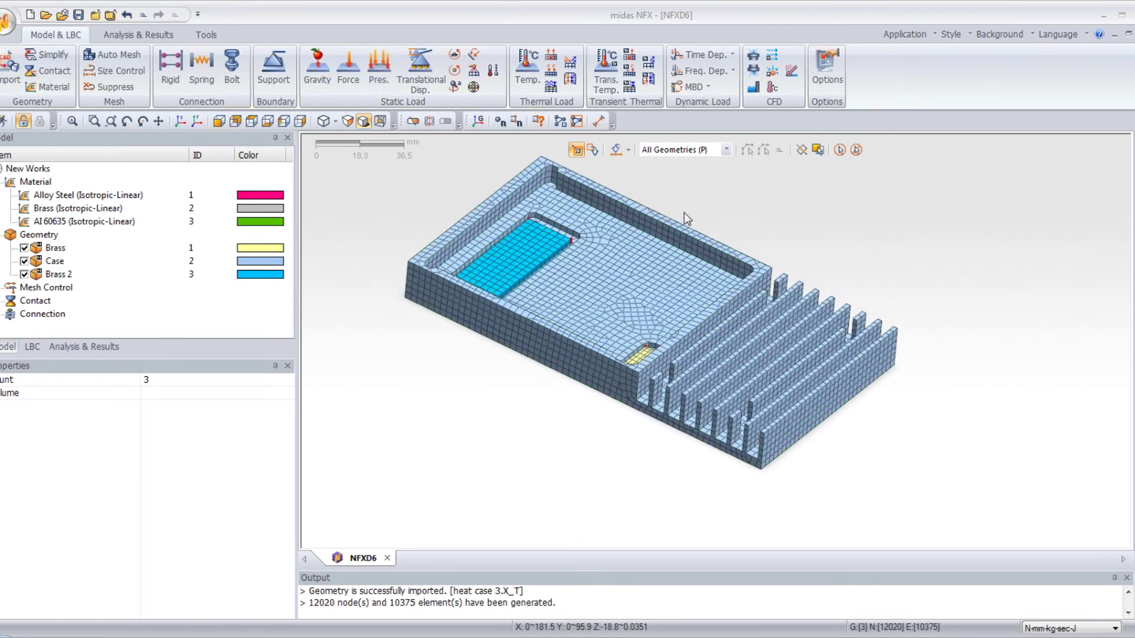
pyautogui.moveTo(712, 221); pyautogui.dragTo(683, 272, button='middle')
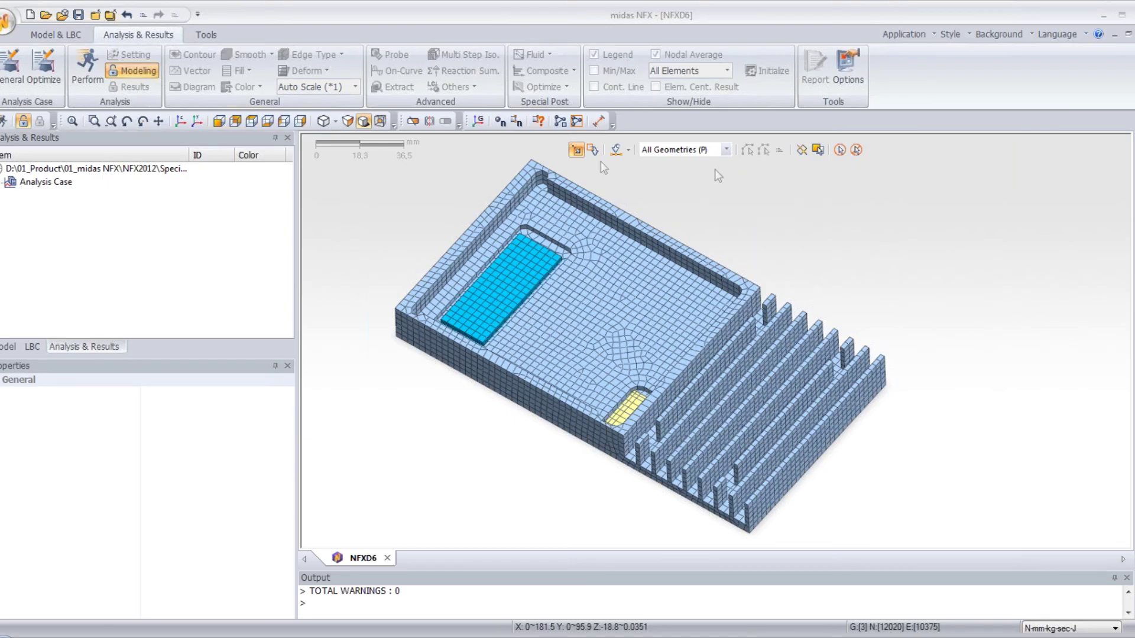
# - Add an analysis case titled Transient Heat Transfer Analysis using Nonlinear Transient Heat Transfer
pyautogui.click(9, 73)
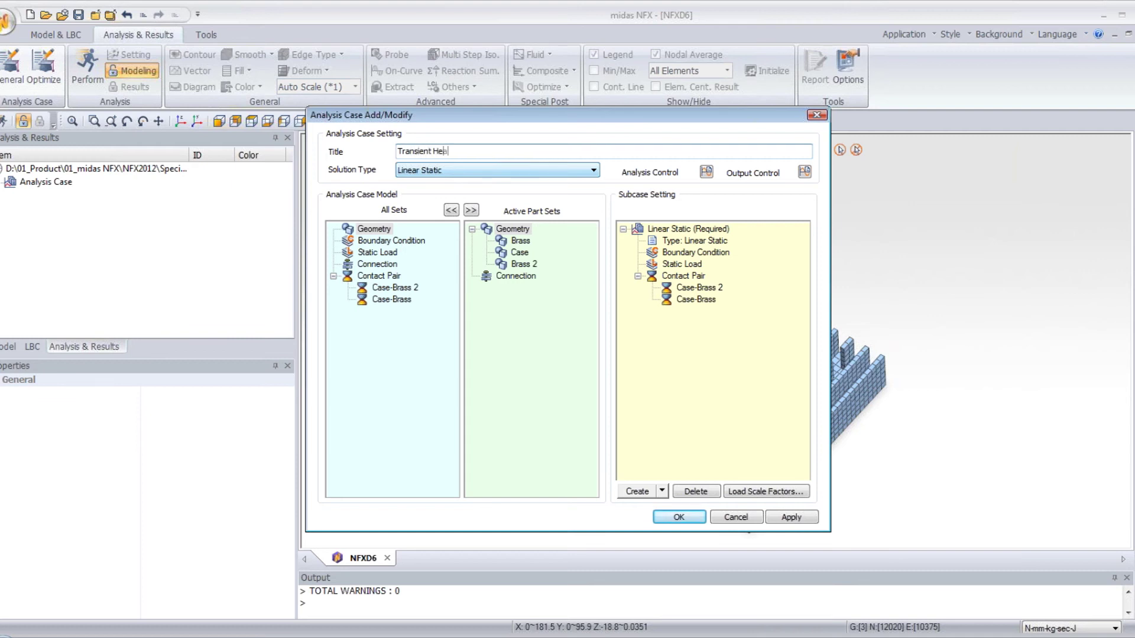
pyautogui.write('at Transfer Analysis')
pyautogui.click(478, 171)
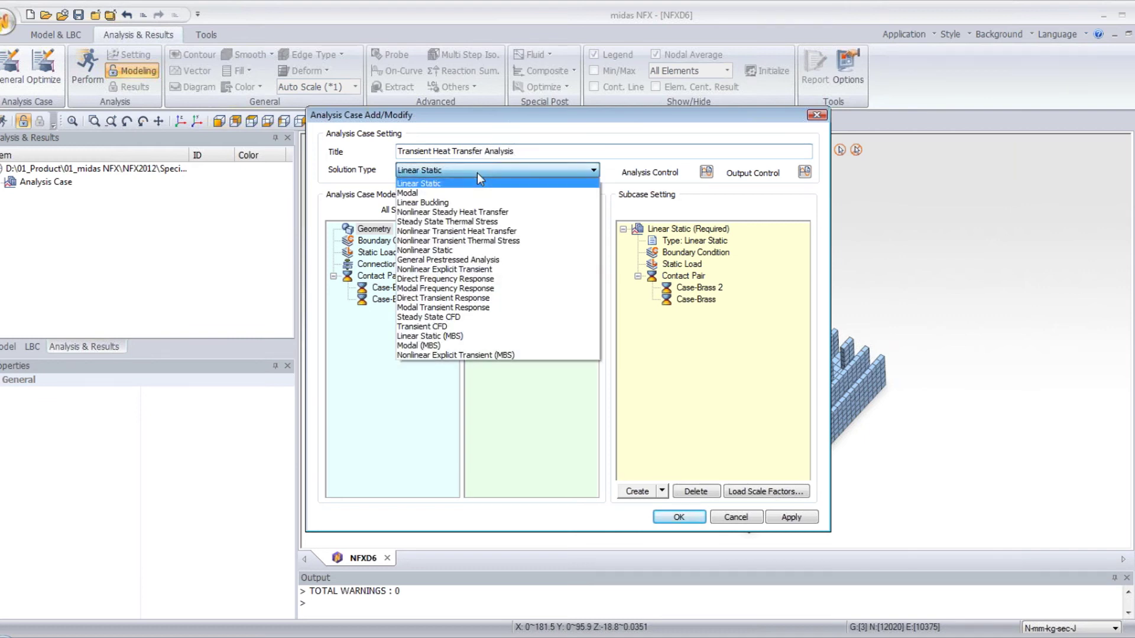
pyautogui.click(491, 232)
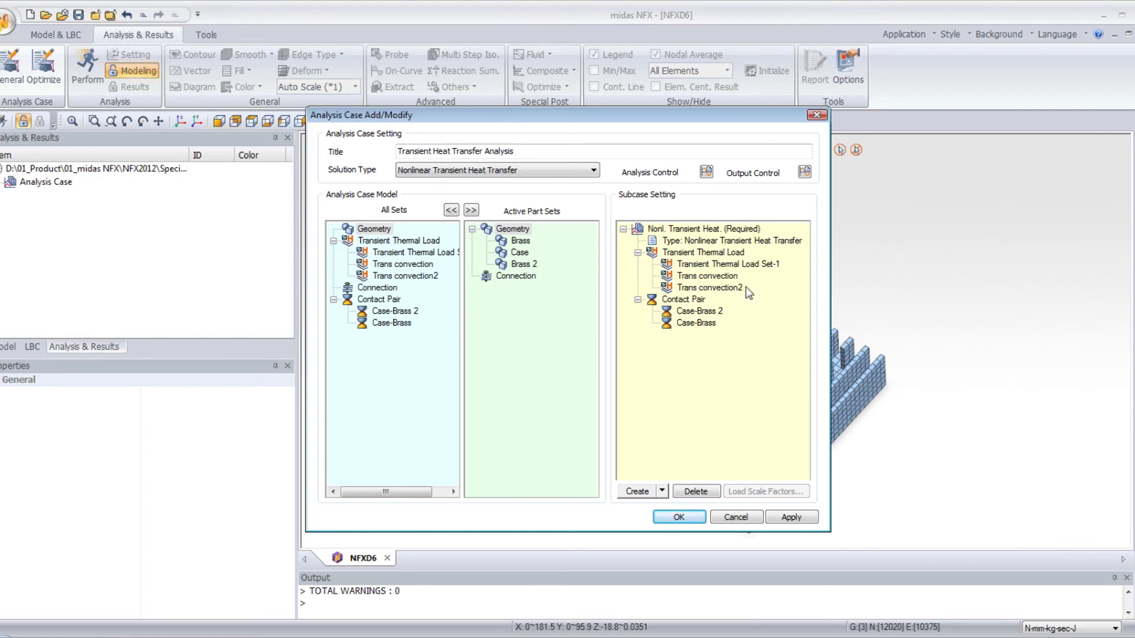
pyautogui.click(706, 172)
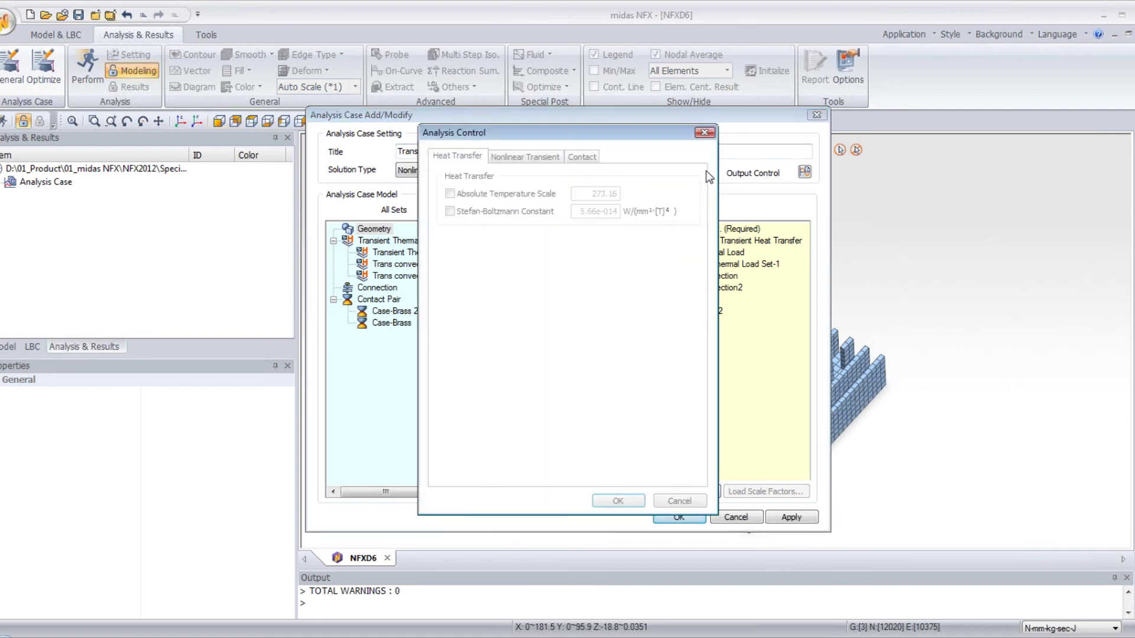
# - Set 60 s duration, 60 time steps, initial temperature 50, and a 0.001/sec temperature-change end condition
pyautogui.click(526, 158)
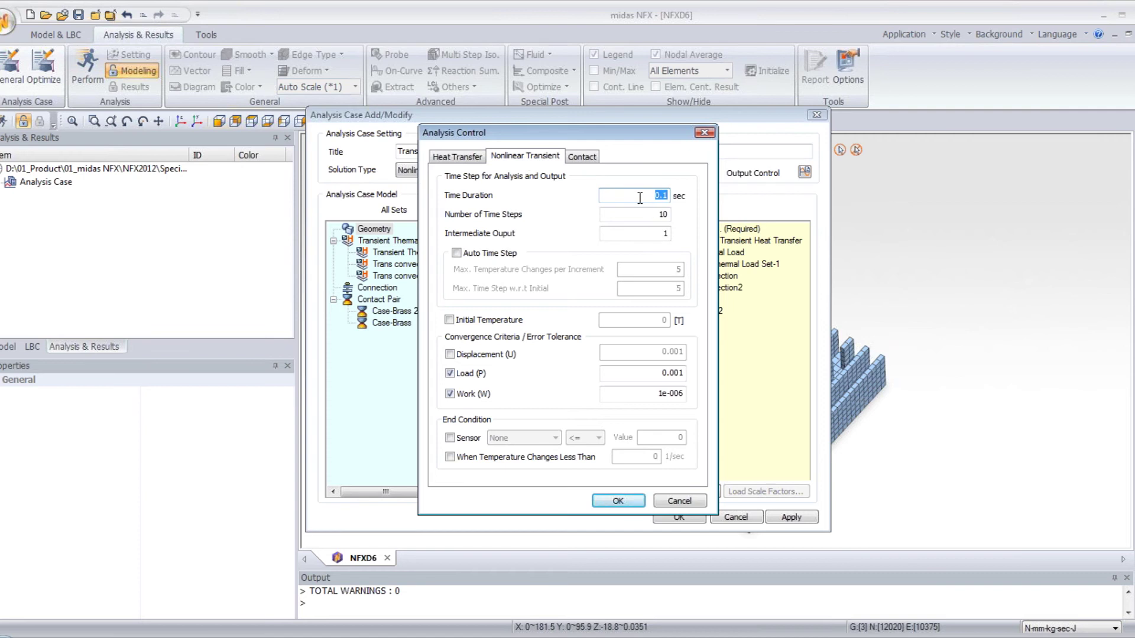
pyautogui.moveTo(639, 198); pyautogui.dragTo(684, 198)
pyautogui.write('60')
pyautogui.moveTo(641, 215); pyautogui.dragTo(674, 215)
pyautogui.click(449, 320)
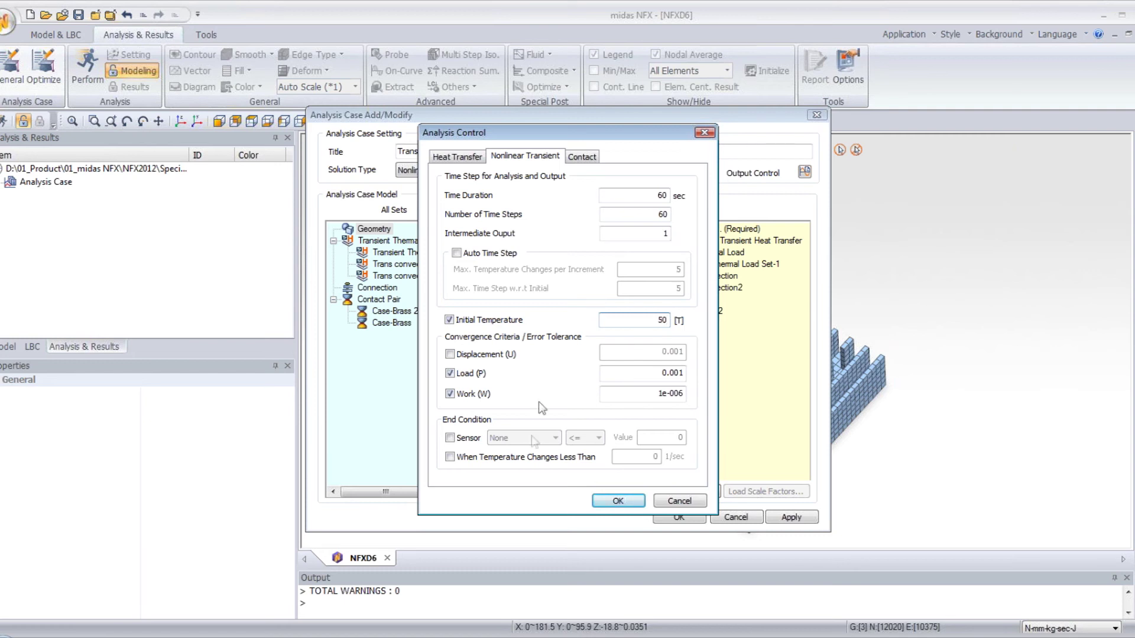
pyautogui.click(449, 457)
pyautogui.moveTo(622, 459); pyautogui.dragTo(681, 460)
pyautogui.click(628, 503)
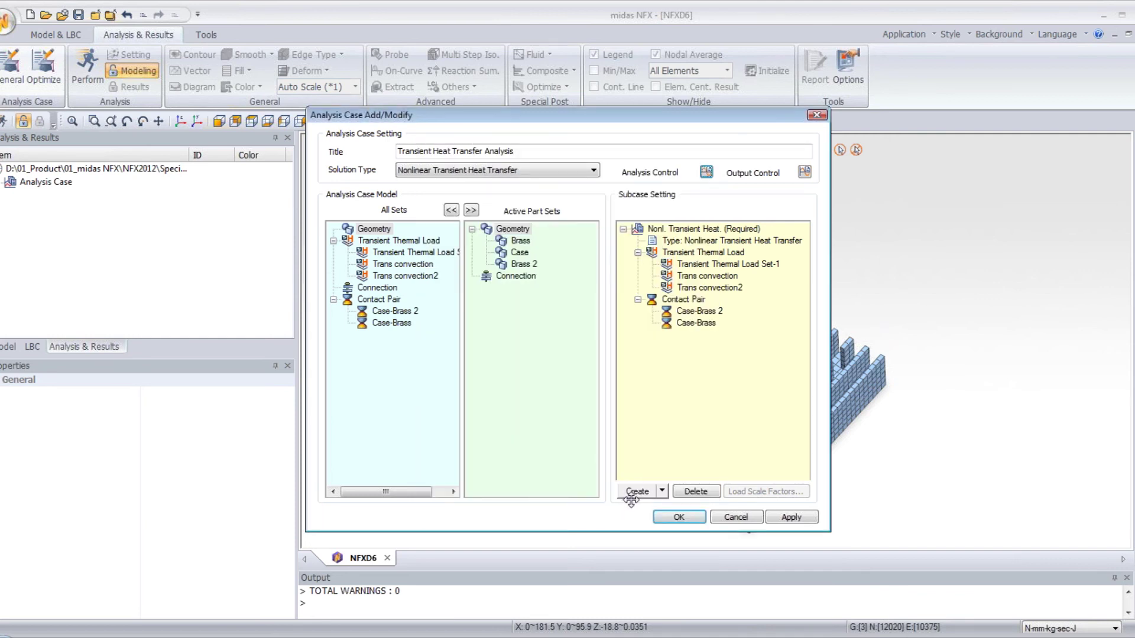
# - Select the transient heat subcase and confirm the Transient Heat Transfer Analysis case
pyautogui.click(710, 230)
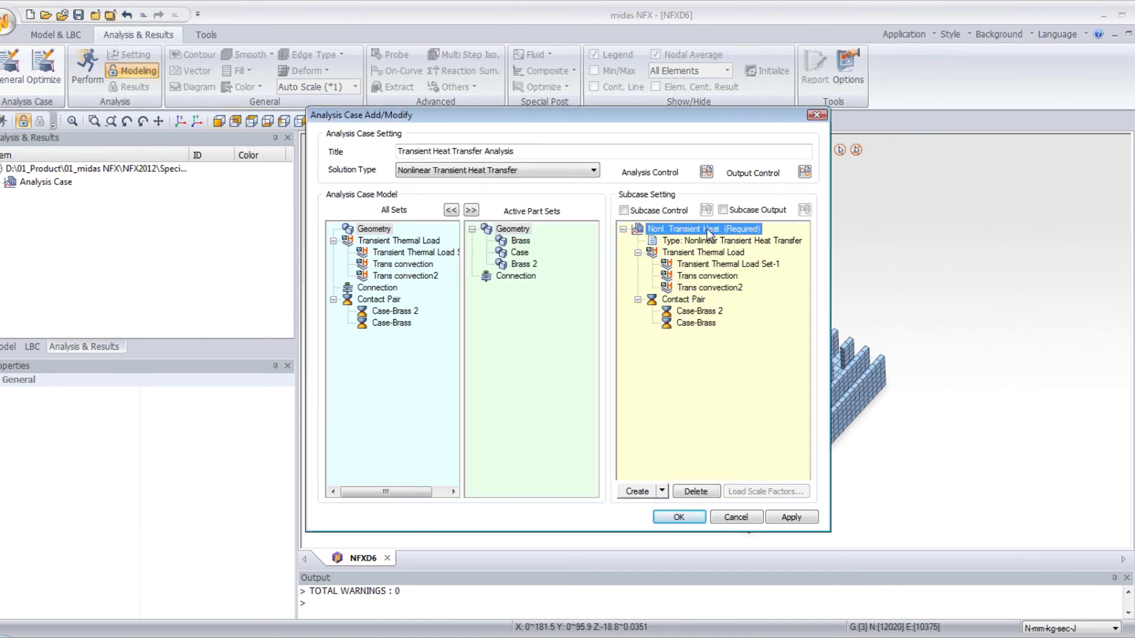
pyautogui.click(1012, 133)
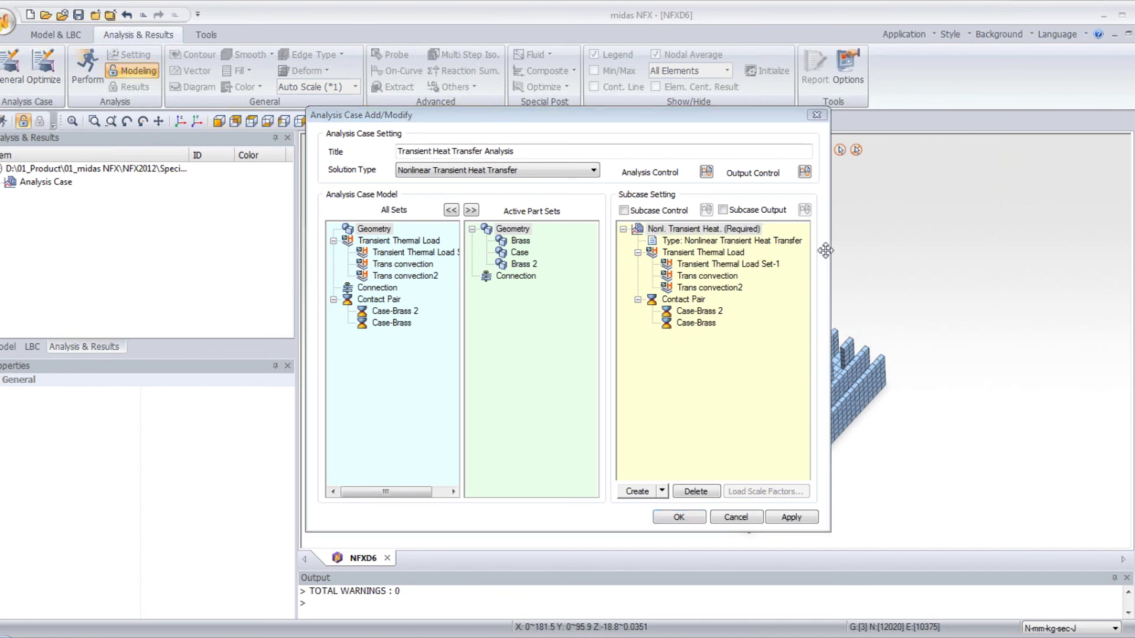
pyautogui.click(679, 518)
# - Solve the analysis case and expand the results tree to list the increments
pyautogui.rightClick(43, 184)
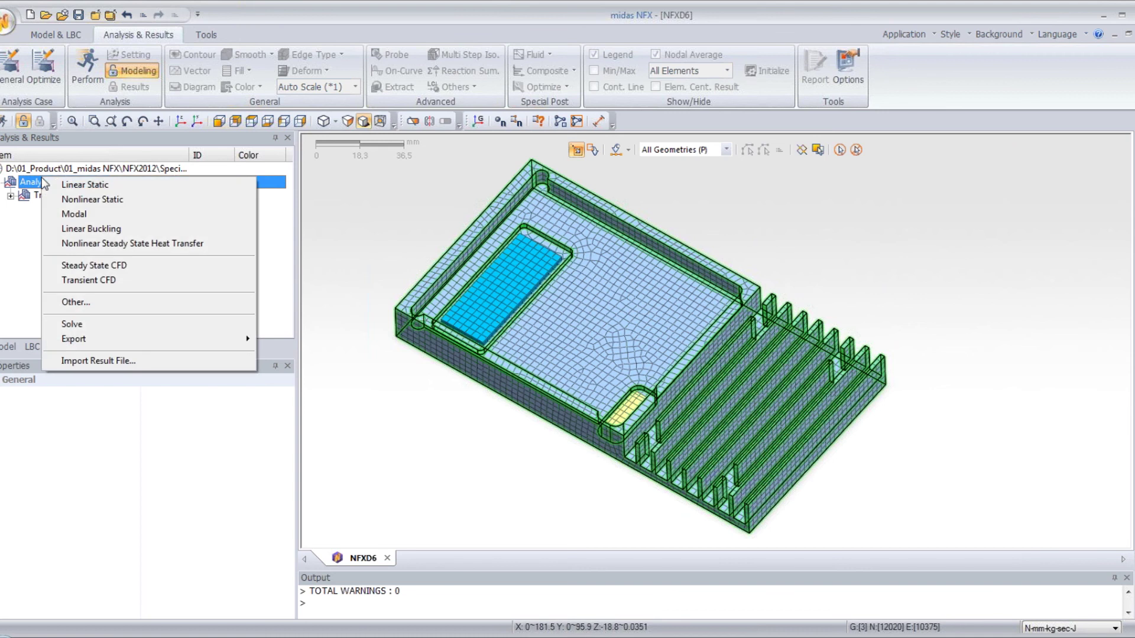
pyautogui.click(77, 83)
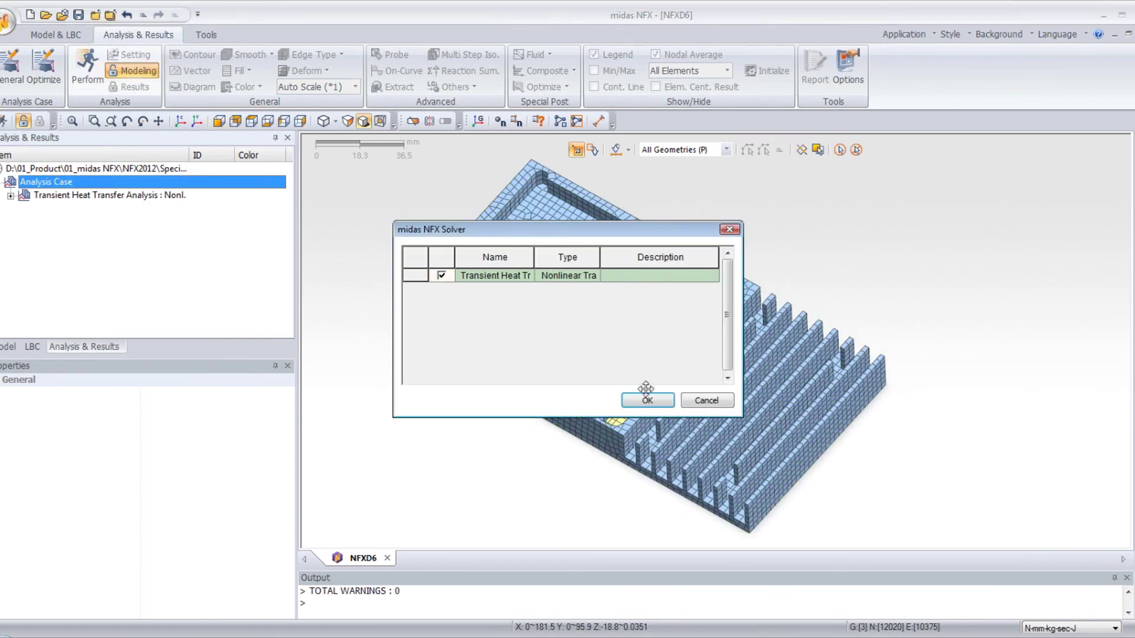
pyautogui.click(647, 397)
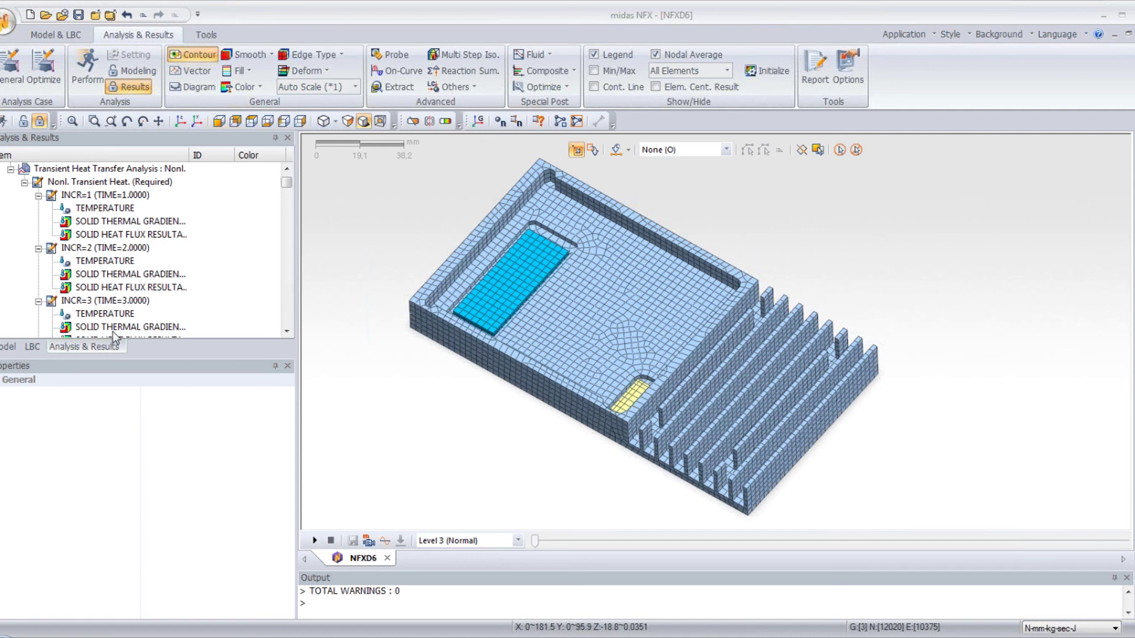
pyautogui.click(147, 367)
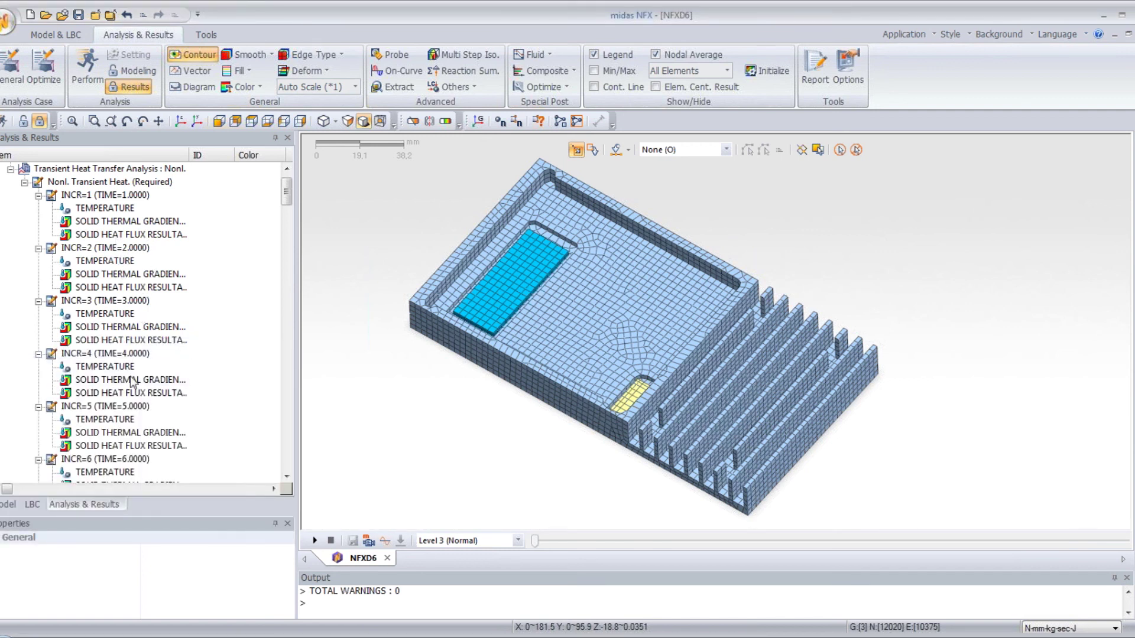
# - Display the TEMPERATURE contour for increments 1, 2 and 3
pyautogui.click(108, 209)
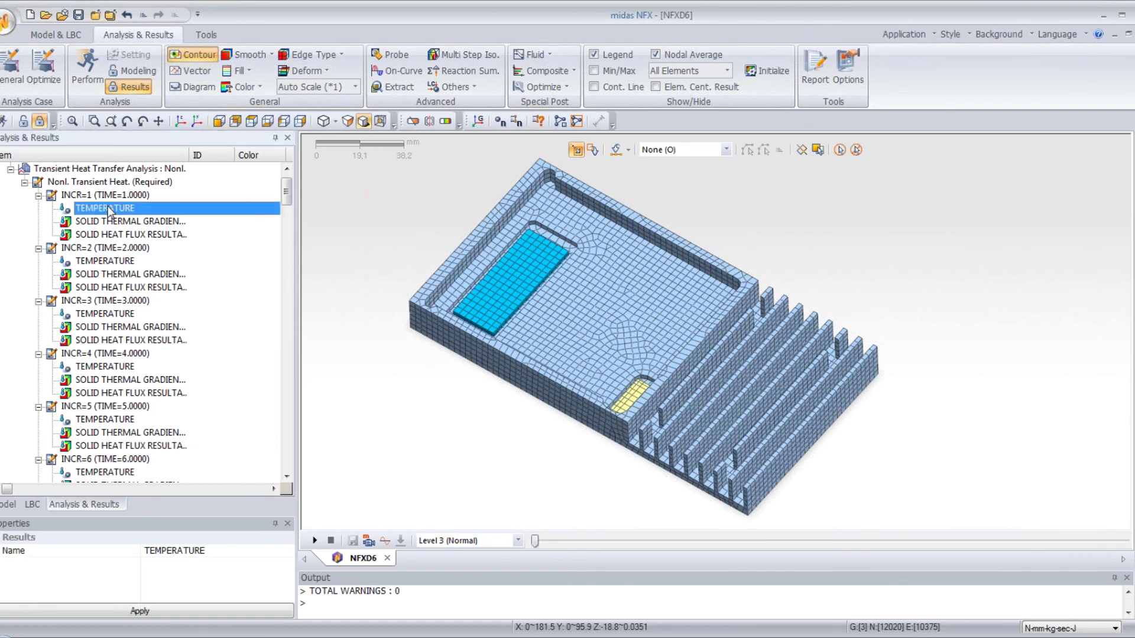
pyautogui.doubleClick(108, 210)
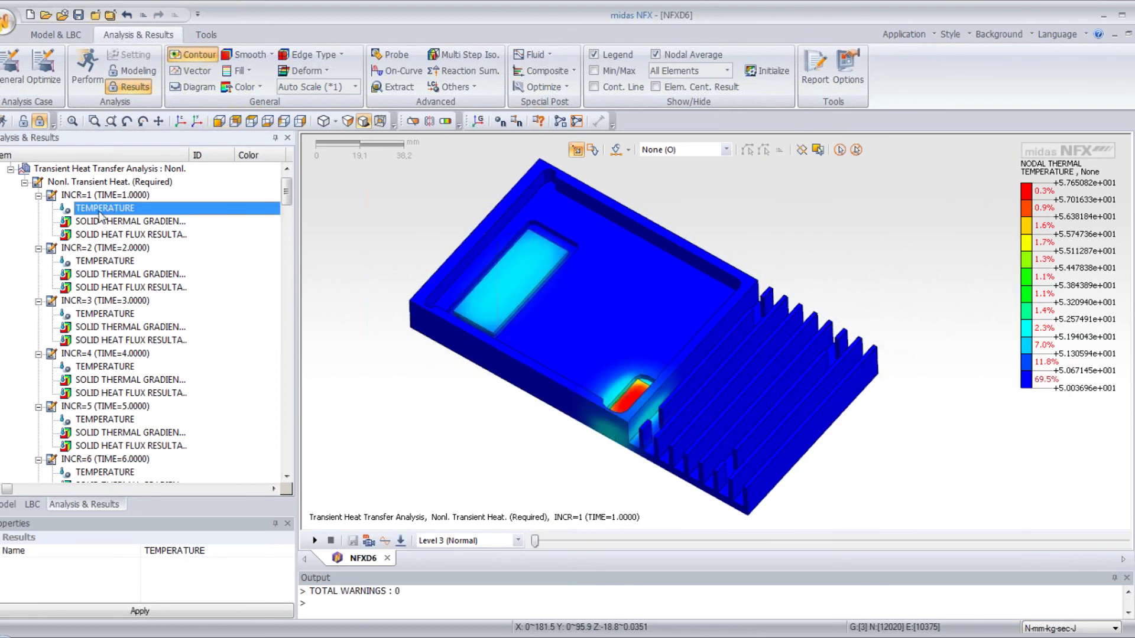
pyautogui.doubleClick(117, 261)
pyautogui.doubleClick(106, 315)
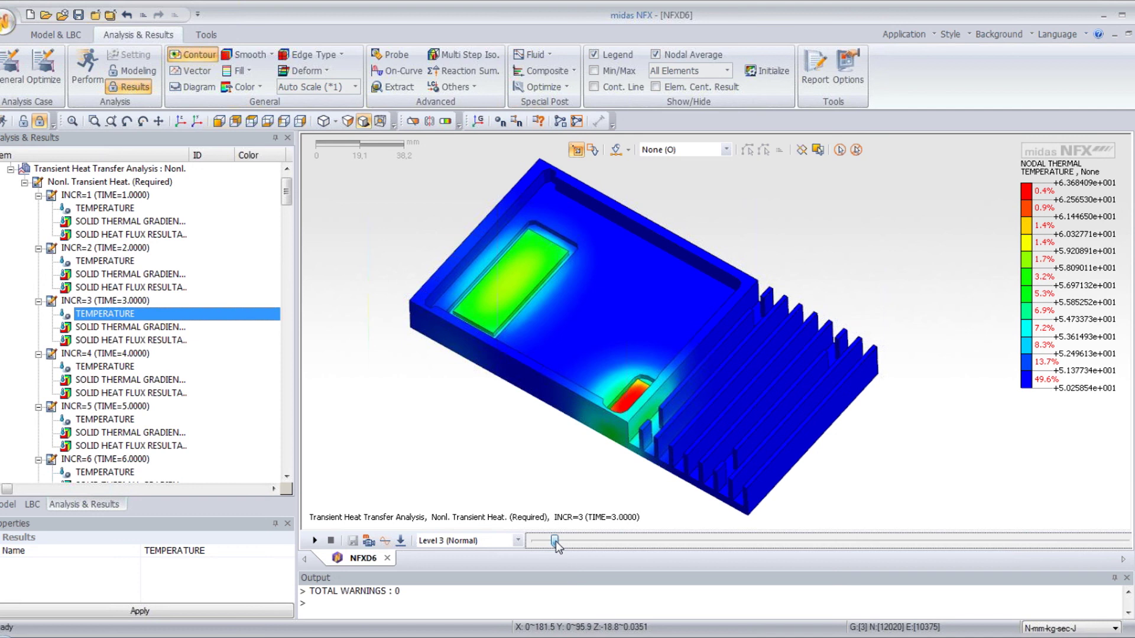
# - Step the contour to increments 15 and 58, play the animation, then show the INCR=3 thermal gradient
pyautogui.moveTo(555, 542); pyautogui.dragTo(1128, 549)
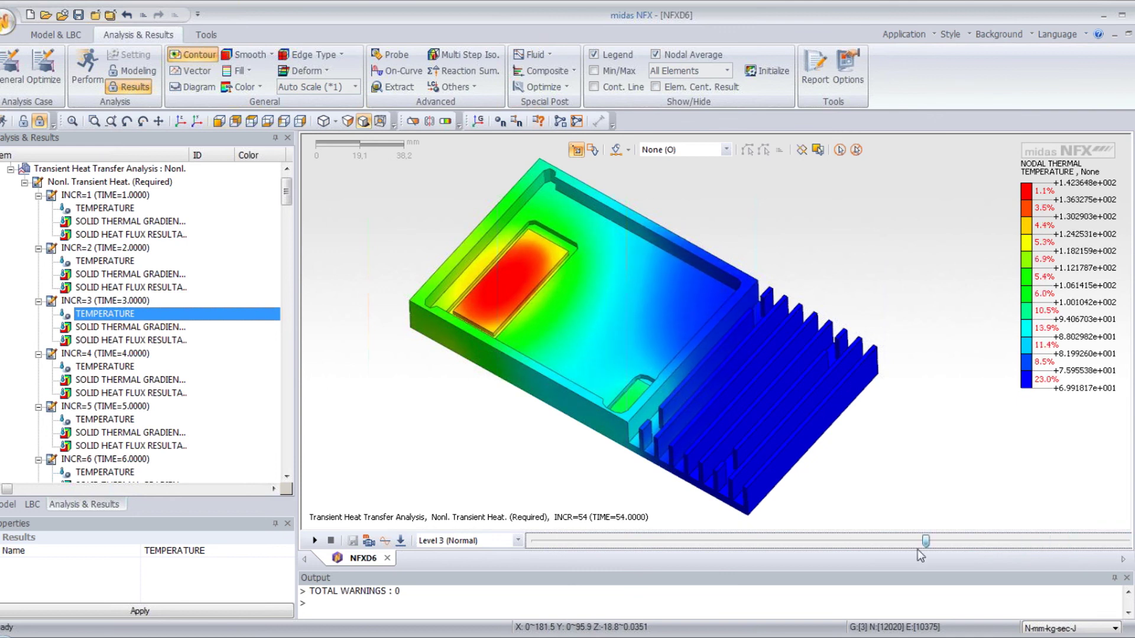
pyautogui.moveTo(1125, 540)
pyautogui.mouseDown()
pyautogui.moveTo(734, 540)
pyautogui.moveTo(1115, 540)
pyautogui.mouseUp()
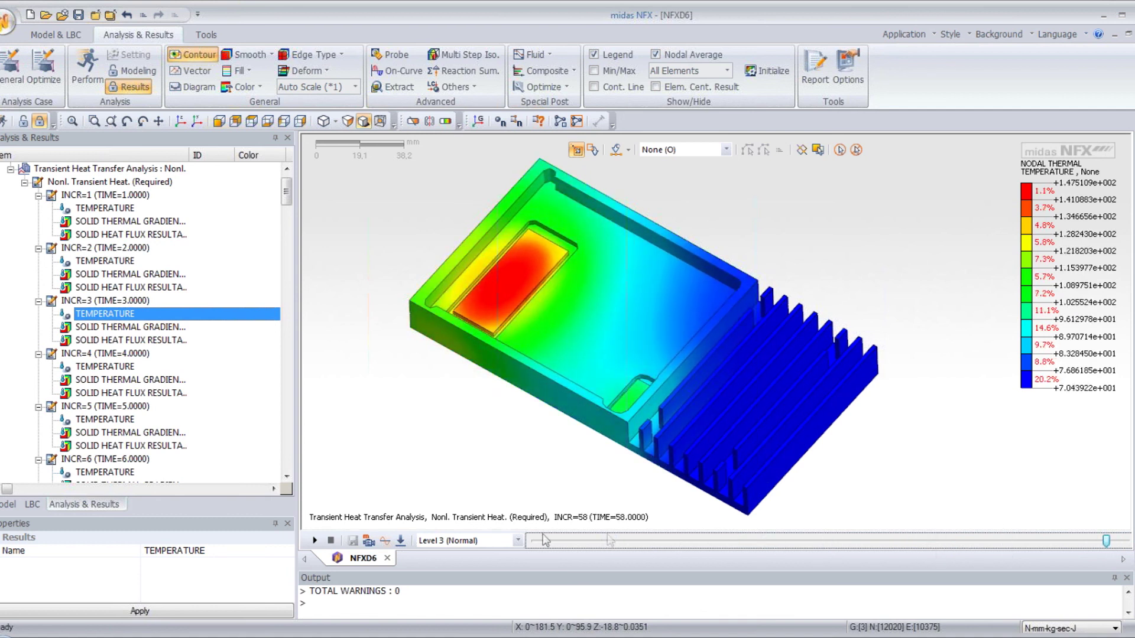
pyautogui.click(369, 540)
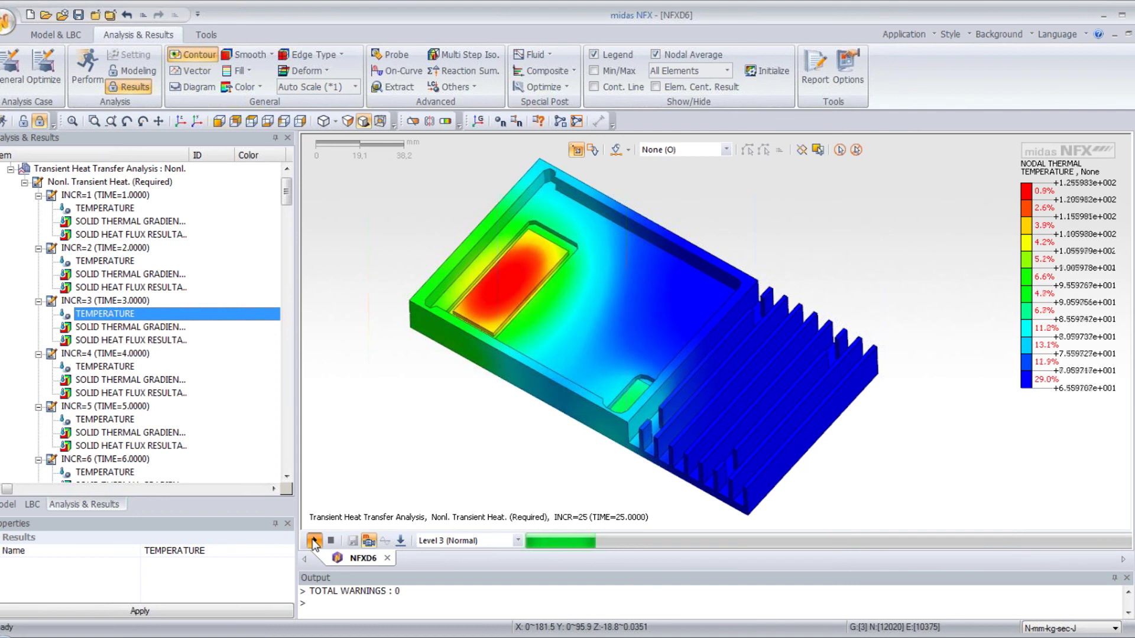
pyautogui.click(314, 540)
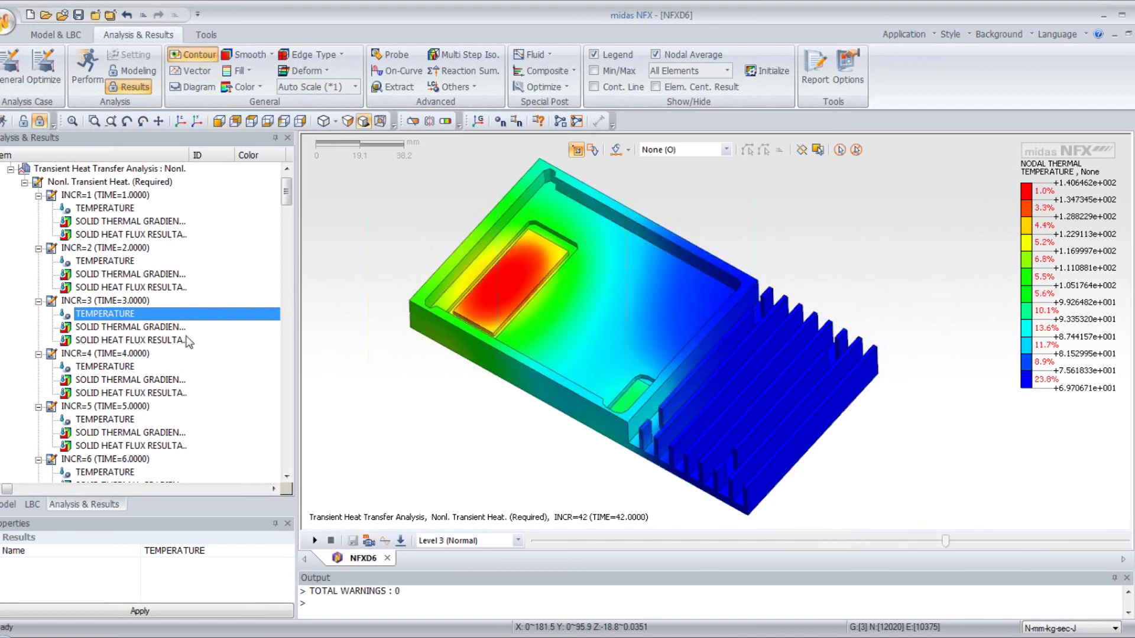
pyautogui.click(122, 326)
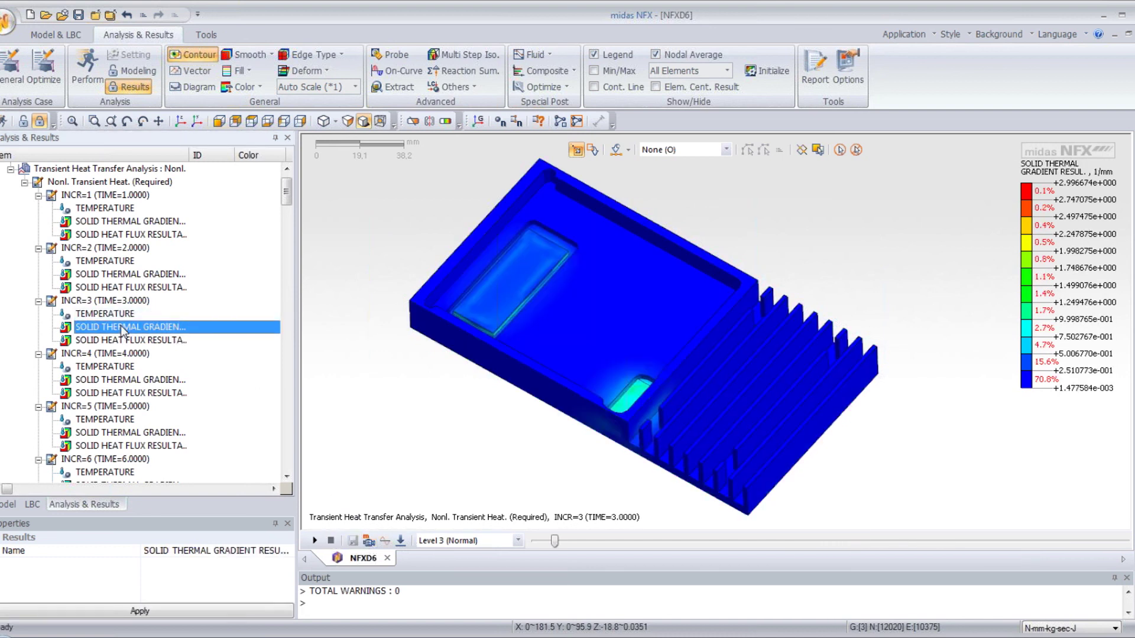
# - Review the thermal gradient contour at INCR=30, then the heat flux contour at INCR=3
pyautogui.moveTo(554, 541); pyautogui.dragTo(853, 553)
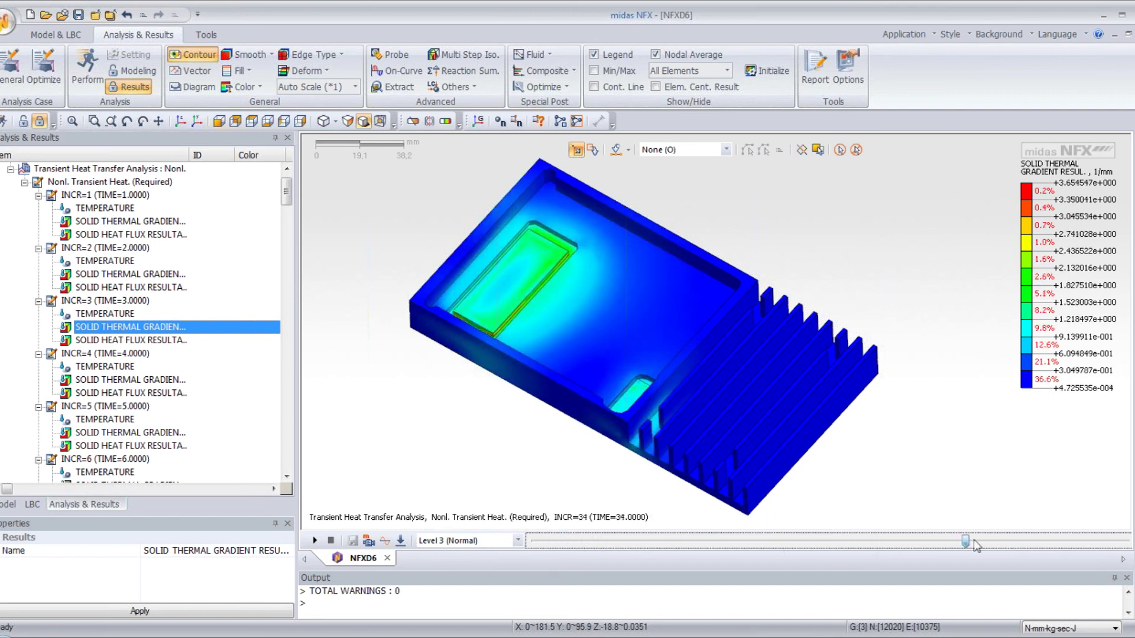
pyautogui.click(107, 340)
pyautogui.moveTo(485, 467); pyautogui.dragTo(539, 424, button='middle')
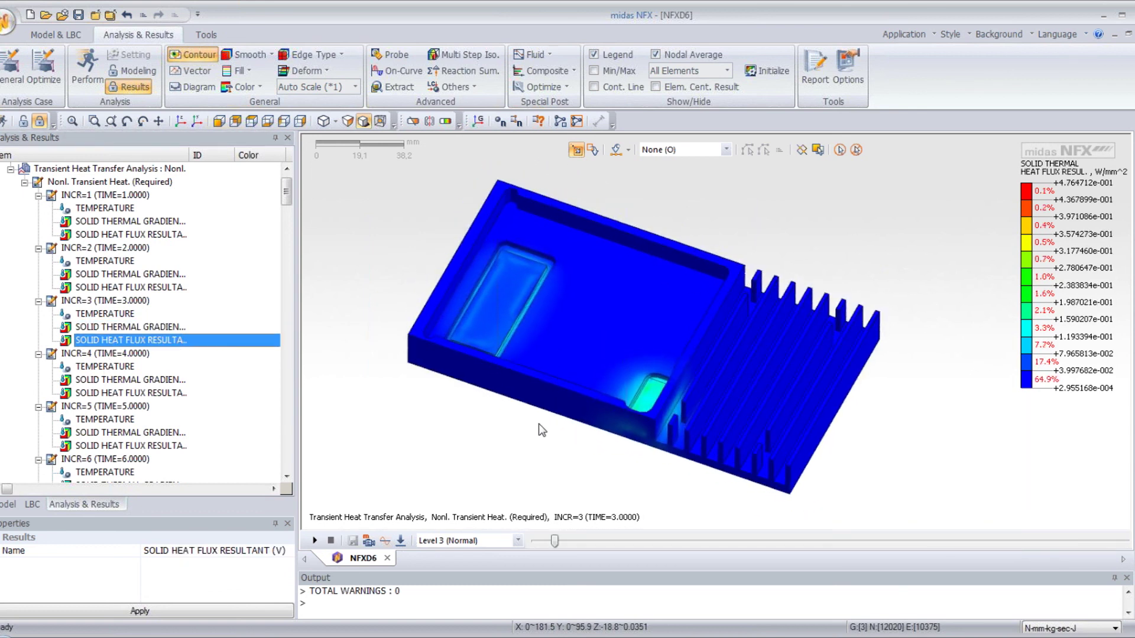
# - Browse nodal thermal results in Insert Analysis Results for INCR=3, then cancel without inserting
pyautogui.rightClick(107, 306)
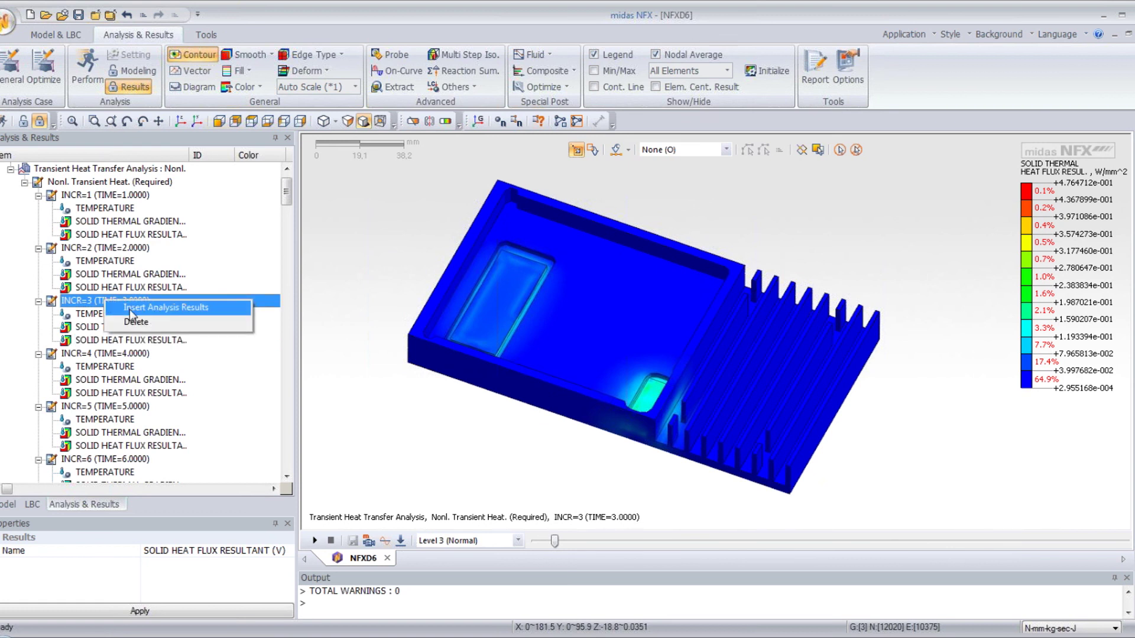
pyautogui.click(129, 310)
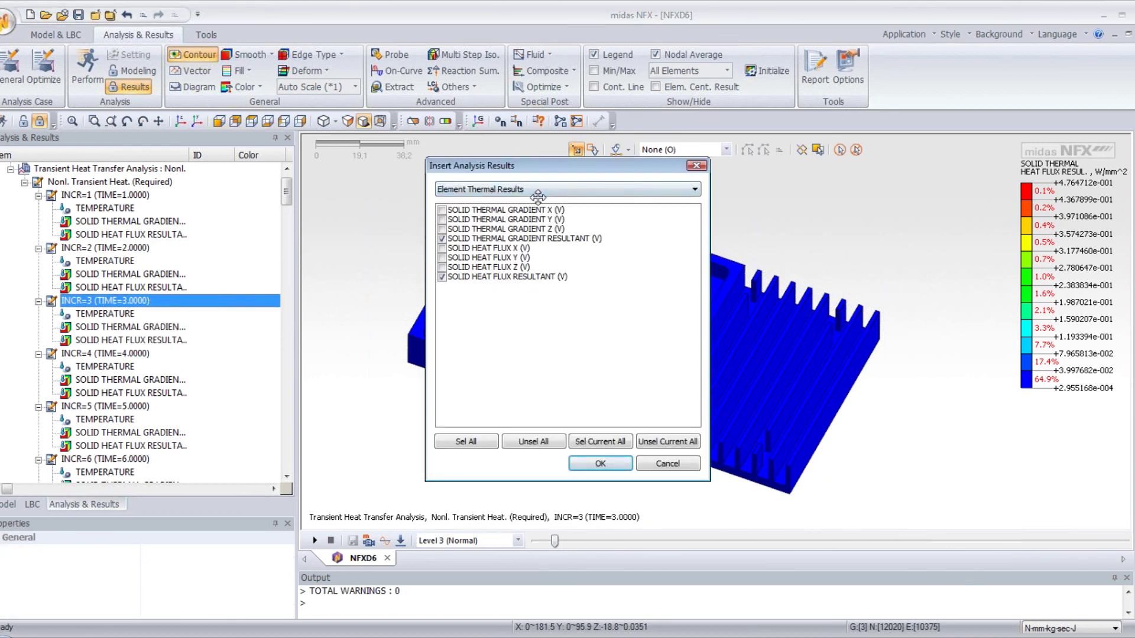
pyautogui.click(538, 194)
pyautogui.click(523, 213)
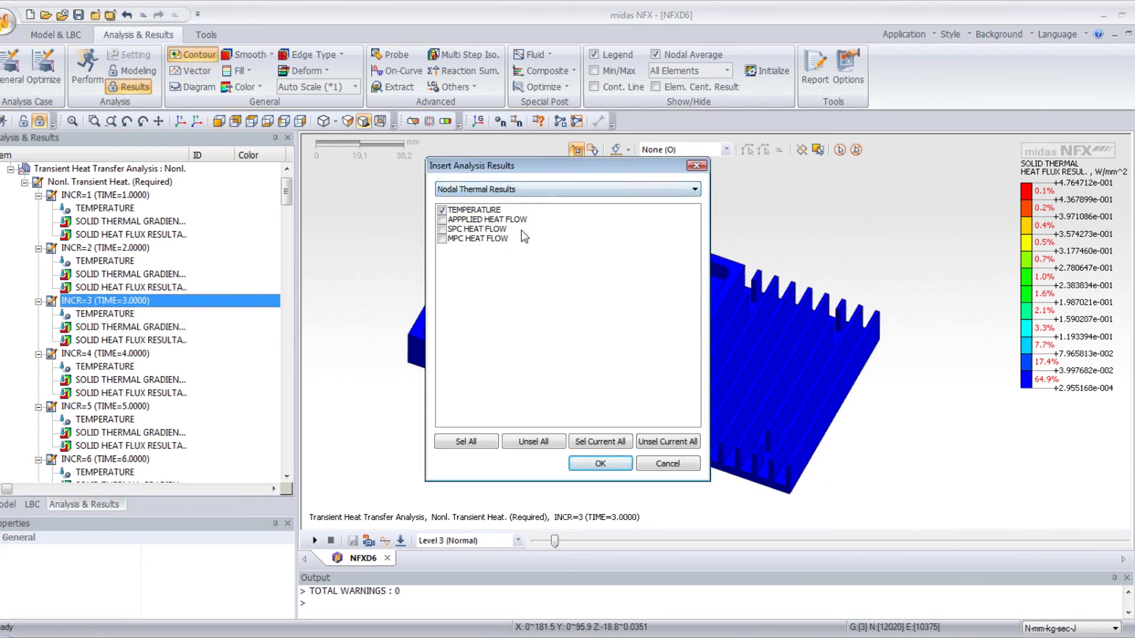
pyautogui.click(655, 466)
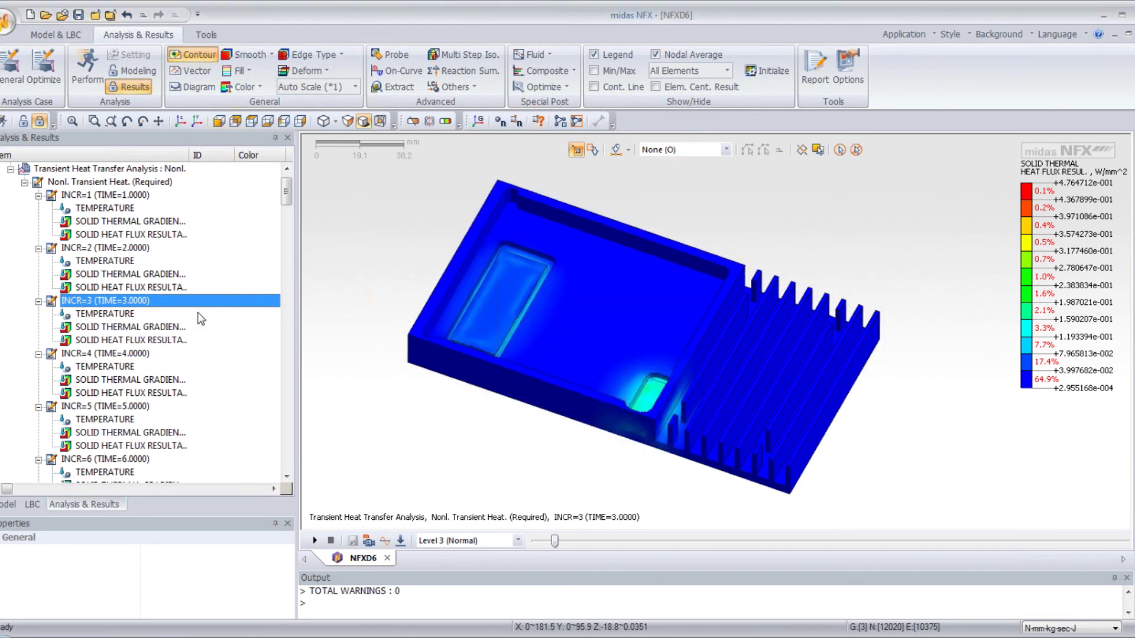
# - Show the INCR=3 temperature contour again (about 50.26 to 63.68) and enable point picking
pyautogui.click(105, 314)
pyautogui.moveTo(586, 430); pyautogui.dragTo(577, 420, button='middle')
pyautogui.scroll(2, 577, 417)
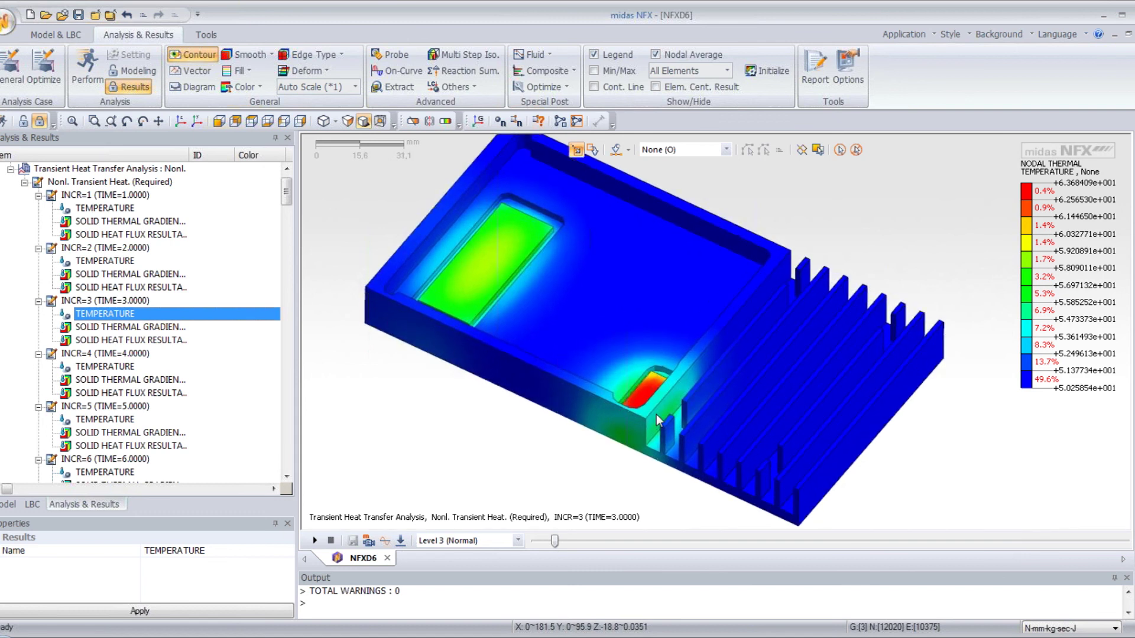
pyautogui.press('p')
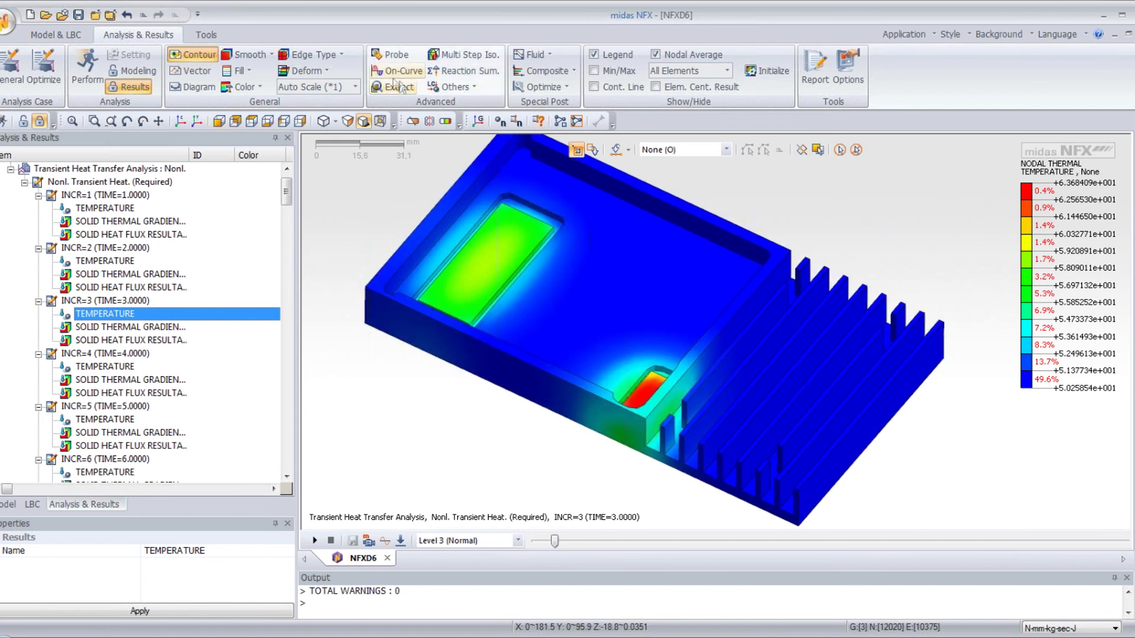
# - Create on-curve temperature Diagram-1 along the front edge from 0,0,0 to 117.5,0,0
pyautogui.click(394, 71)
pyautogui.moveTo(159, 144); pyautogui.dragTo(229, 186)
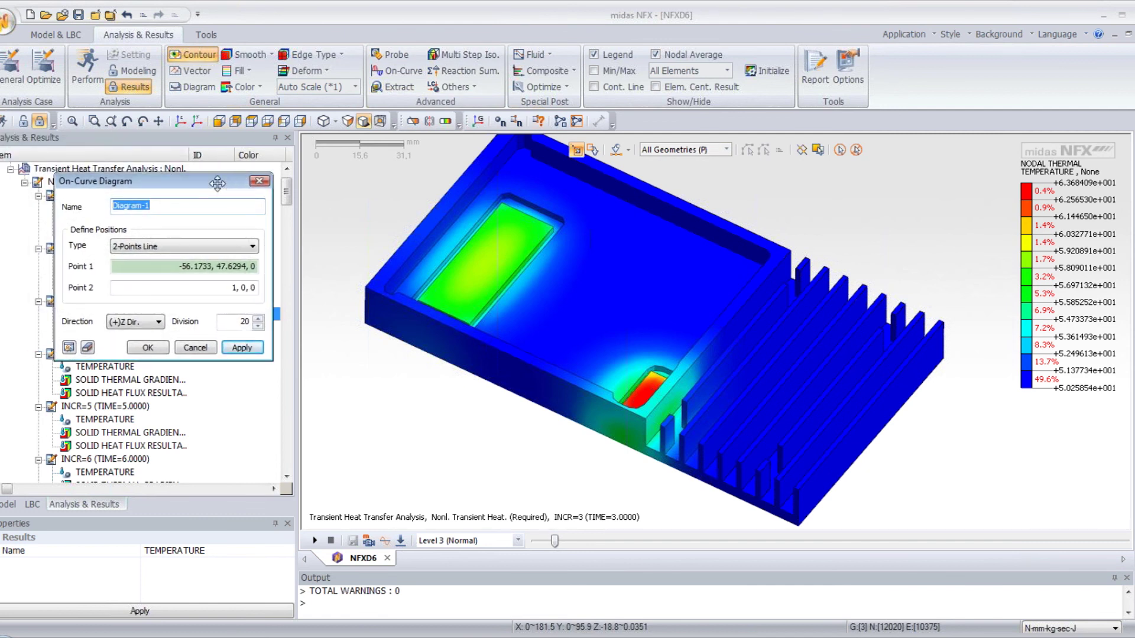
pyautogui.click(365, 289)
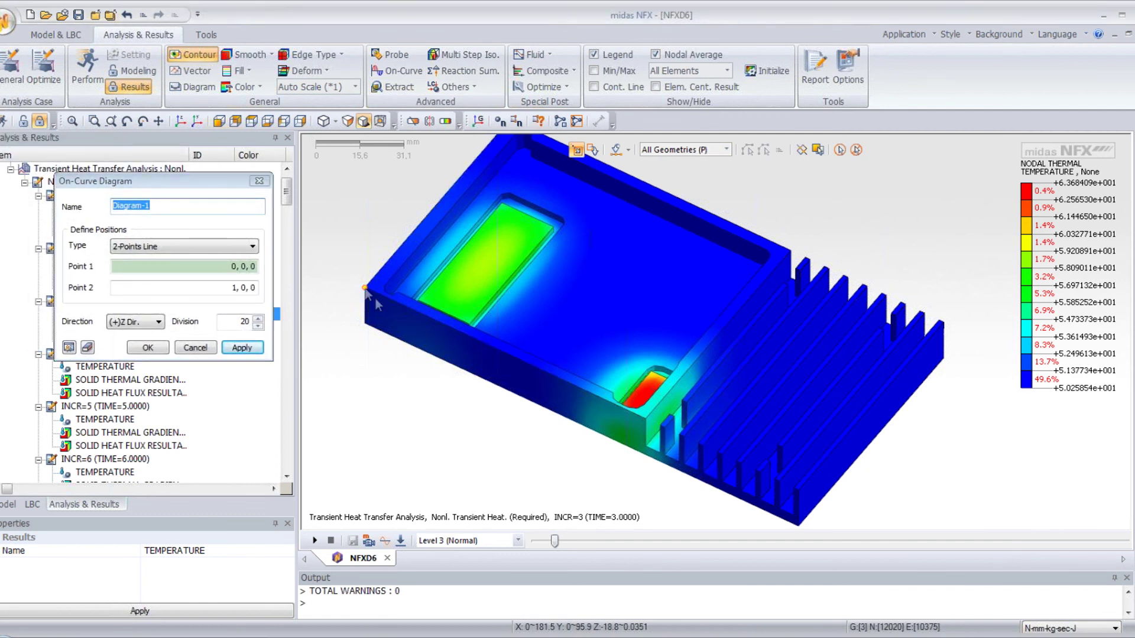
pyautogui.click(647, 421)
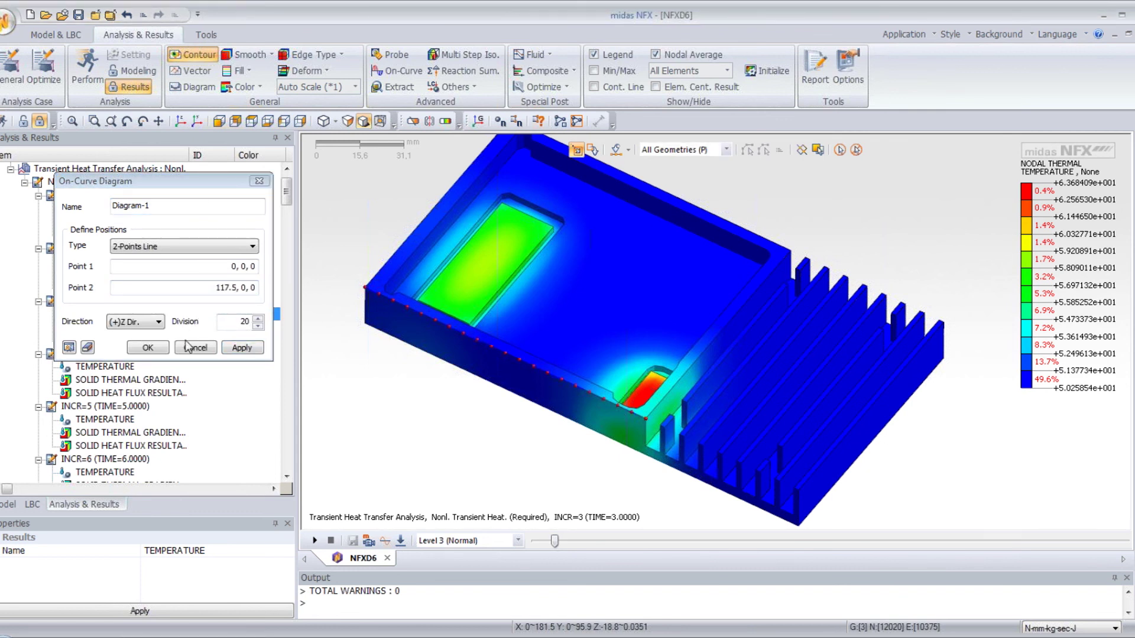
pyautogui.click(164, 350)
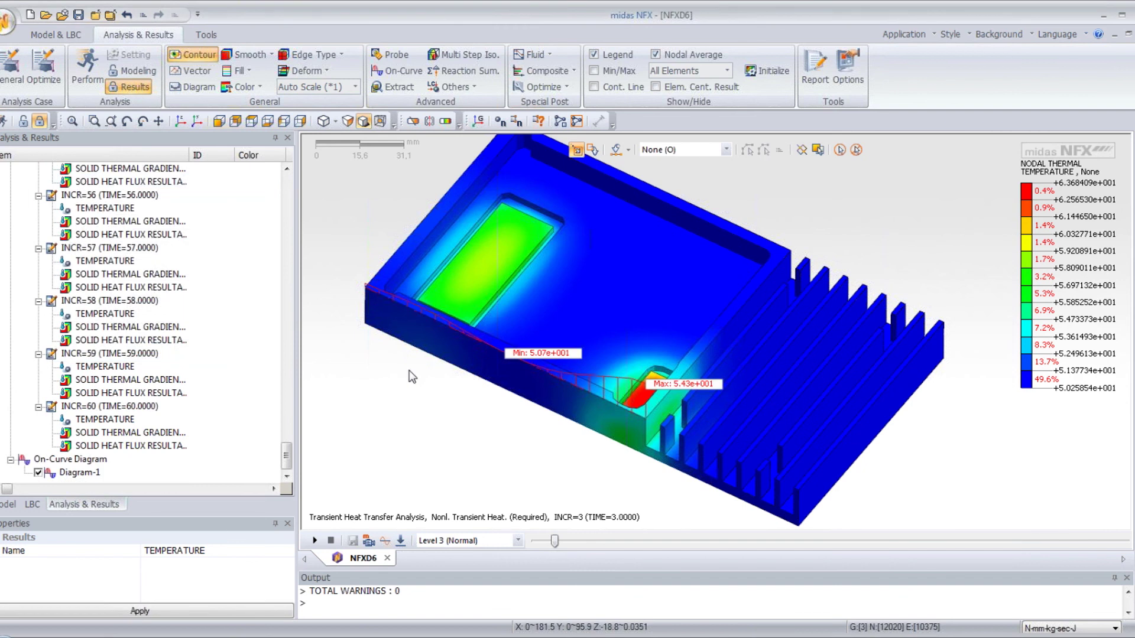
# - Step the contour and diagram through the increments, from INCR=43 to the final increment
pyautogui.moveTo(499, 407); pyautogui.dragTo(737, 240, button='middle')
pyautogui.moveTo(556, 540); pyautogui.dragTo(568, 544)
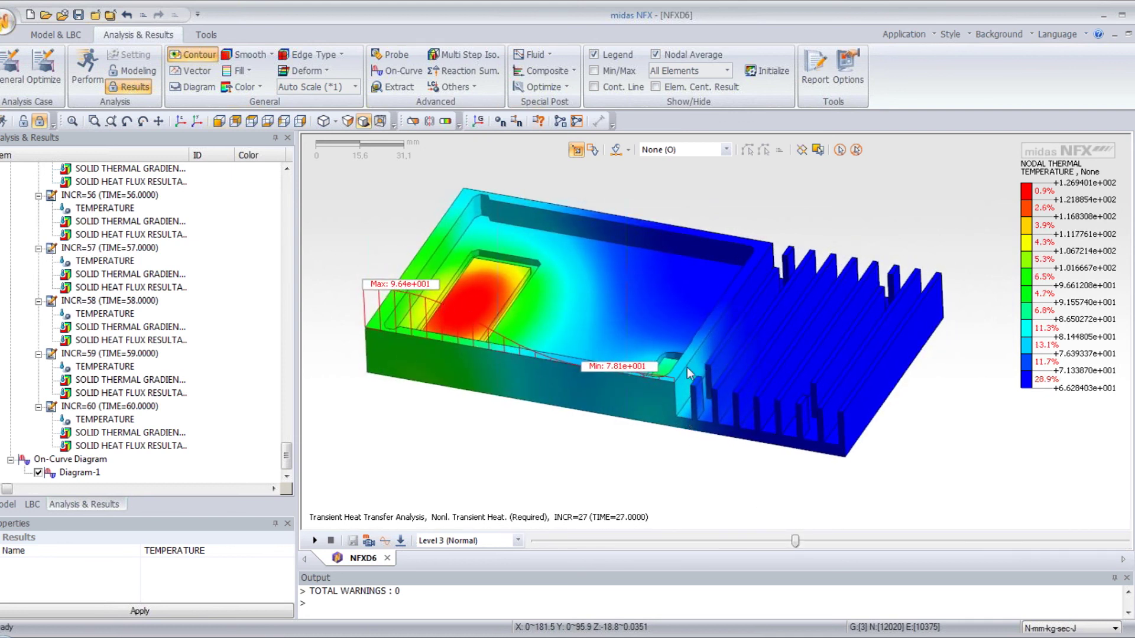
pyautogui.moveTo(794, 541); pyautogui.dragTo(956, 541)
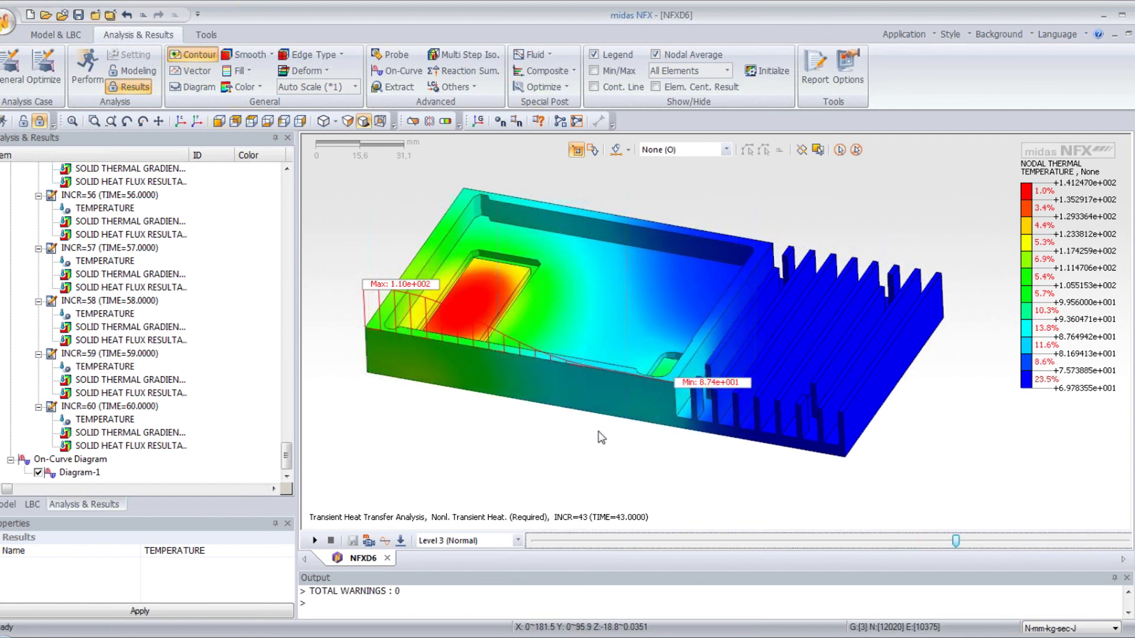
pyautogui.moveTo(956, 540); pyautogui.dragTo(1076, 540)
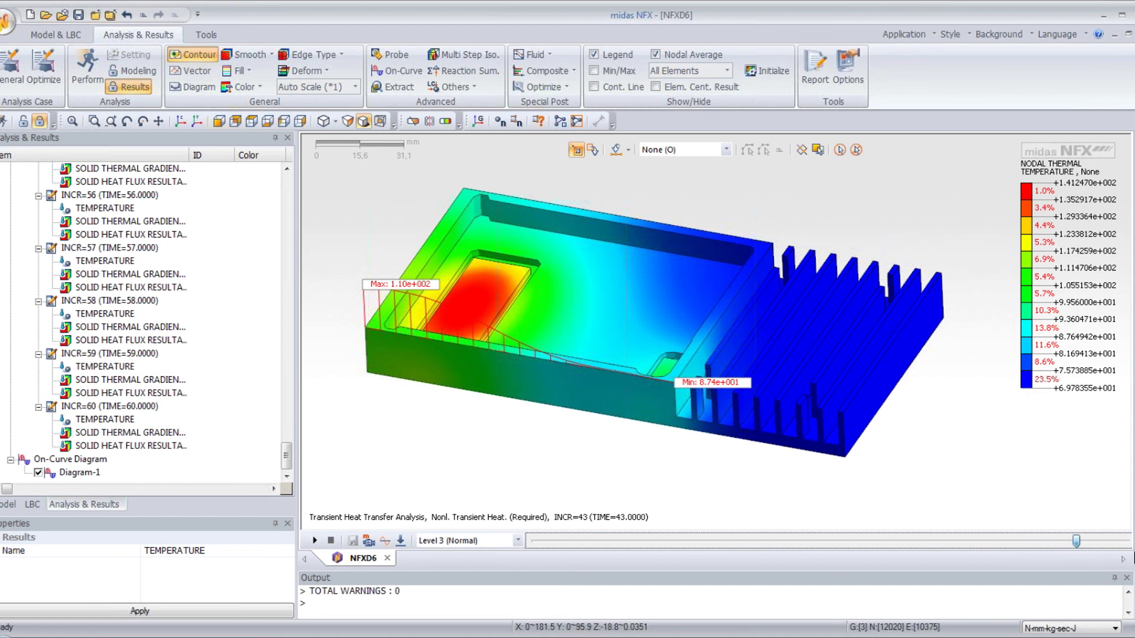